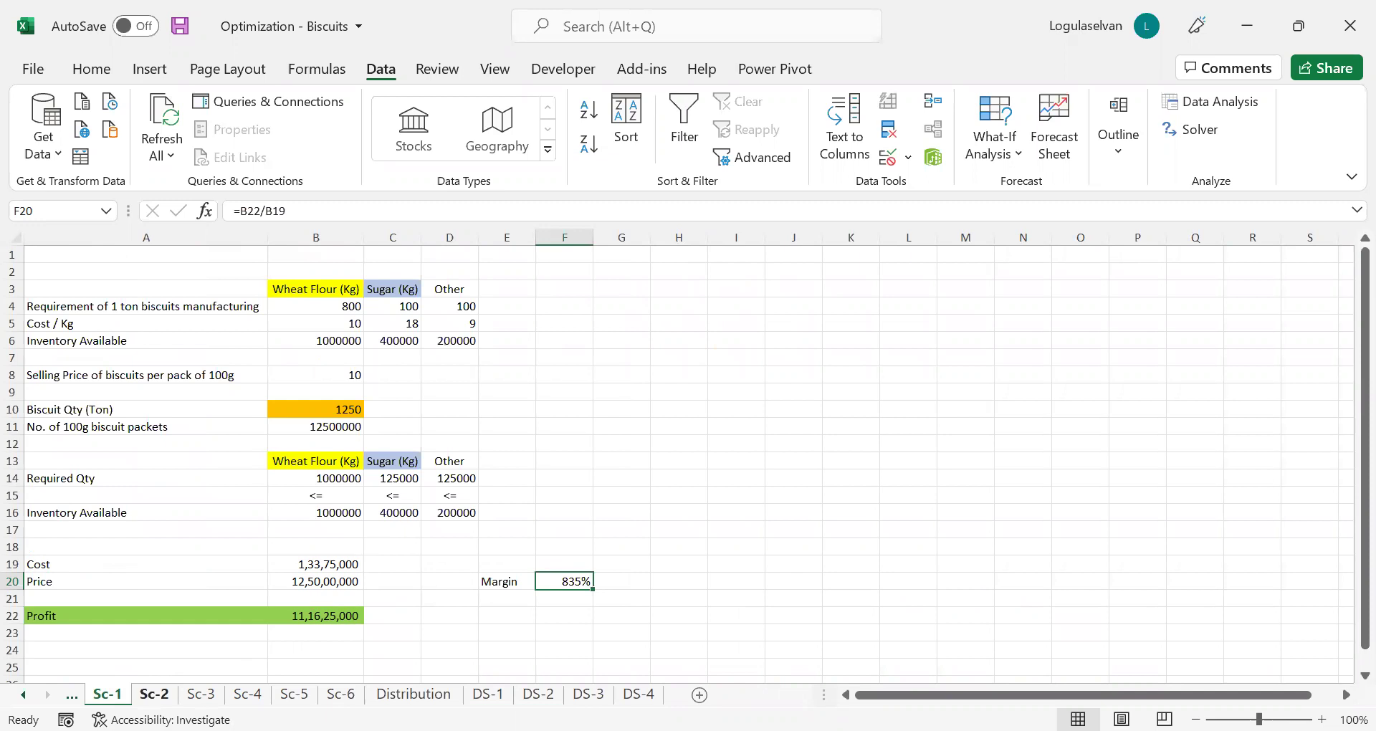
# Review scenario sheets Sc-2, Sc-3 and Sc-4, checking the Sc-4 profit formula in B22.
pyautogui.click(155, 693)
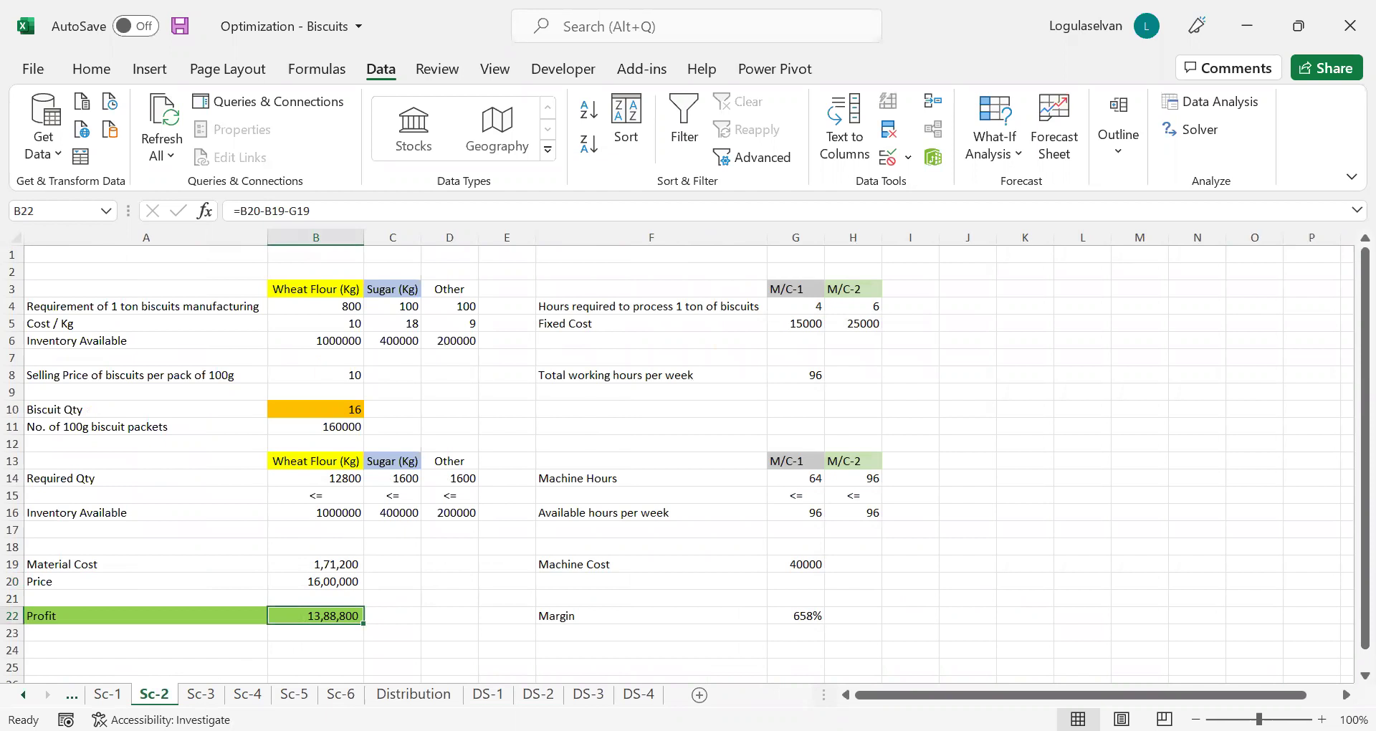
pyautogui.click(212, 694)
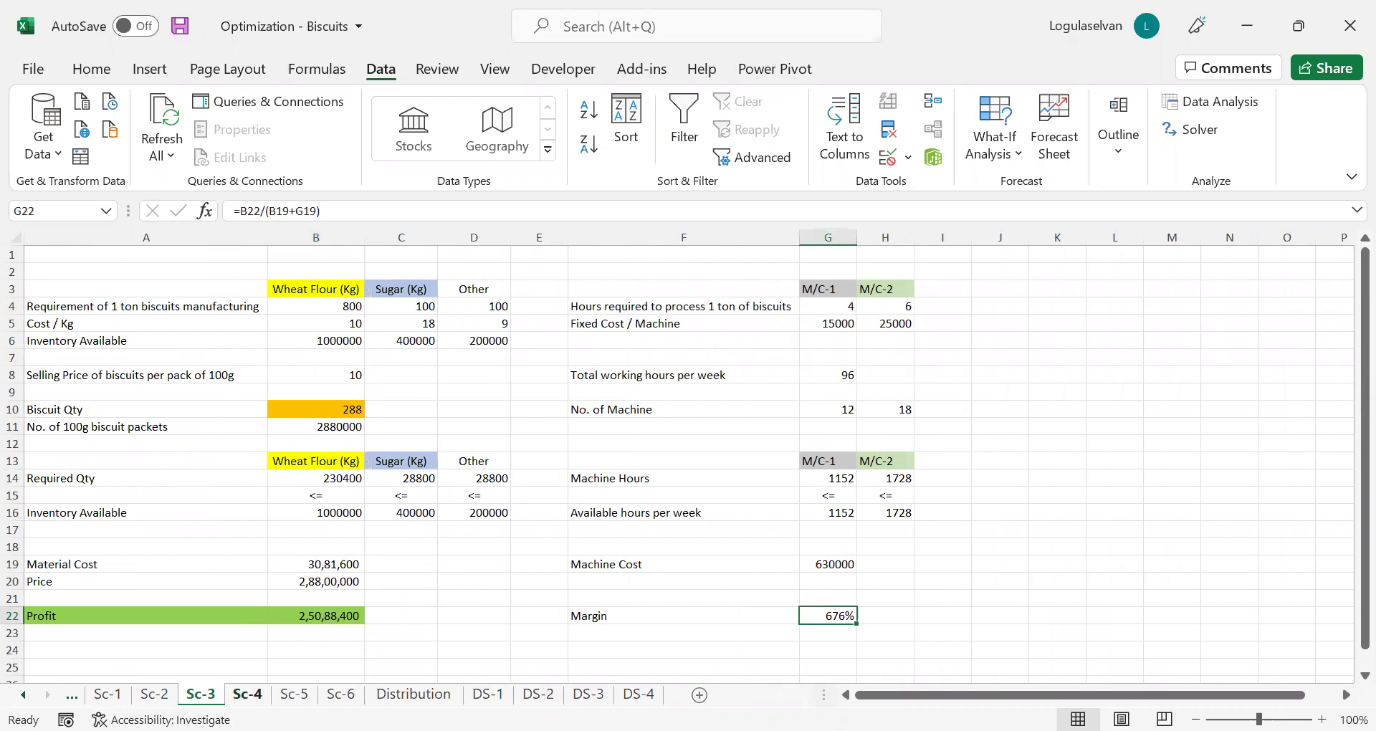
pyautogui.click(247, 694)
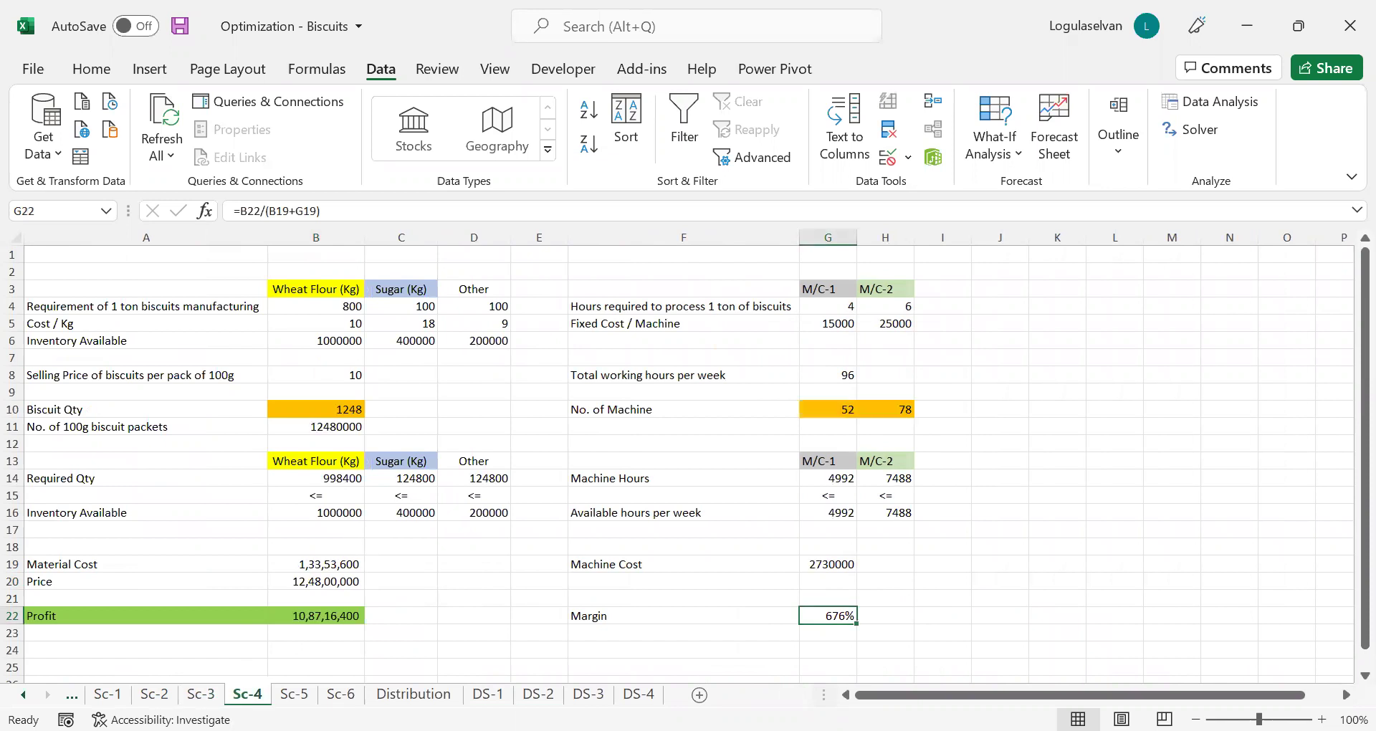
pyautogui.click(302, 611)
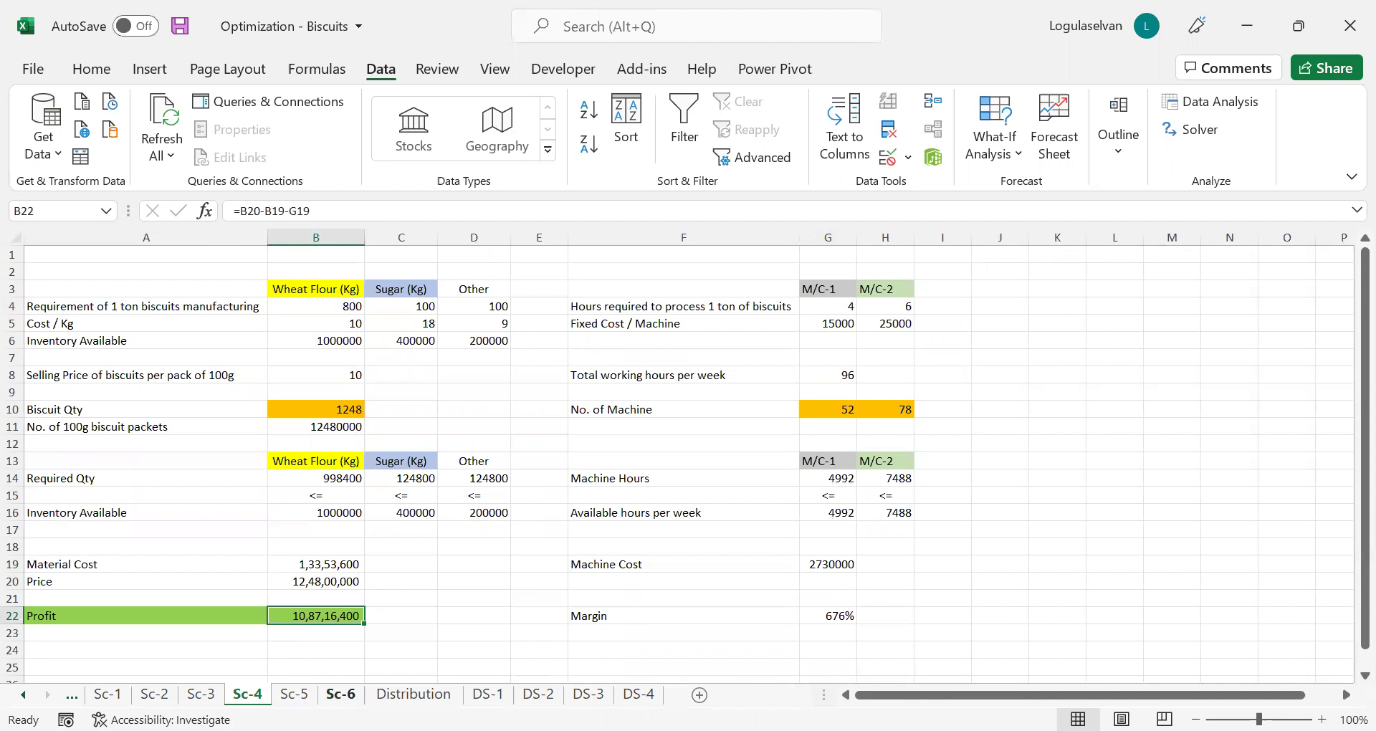
pyautogui.click(413, 694)
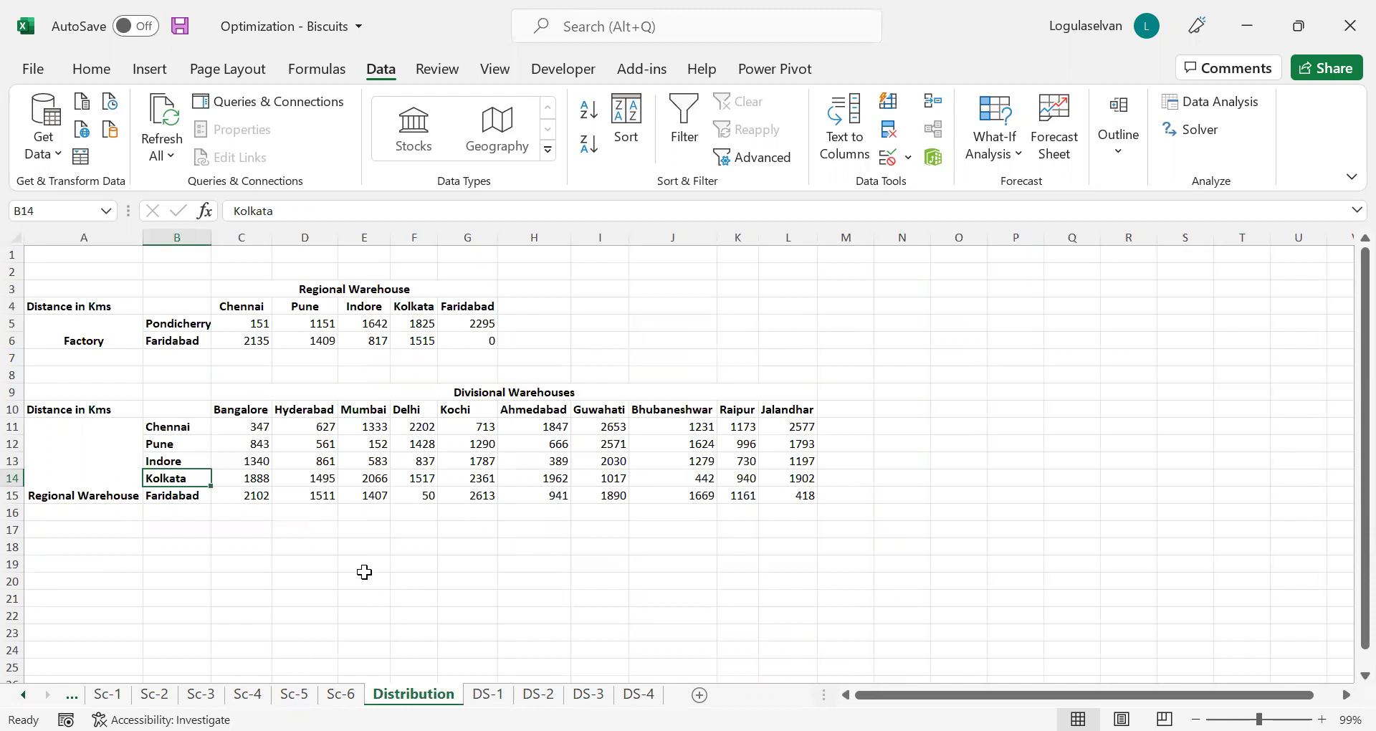
pyautogui.click(322, 293)
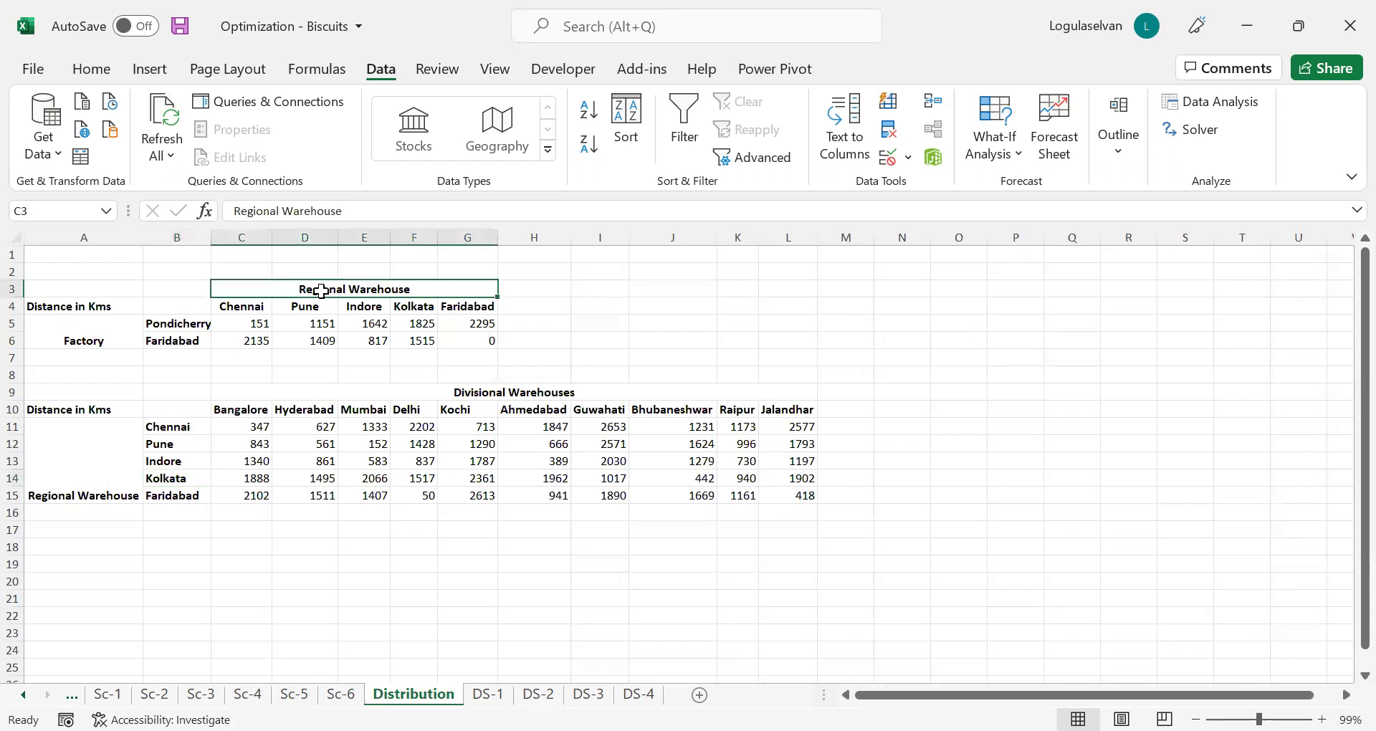
pyautogui.click(163, 341)
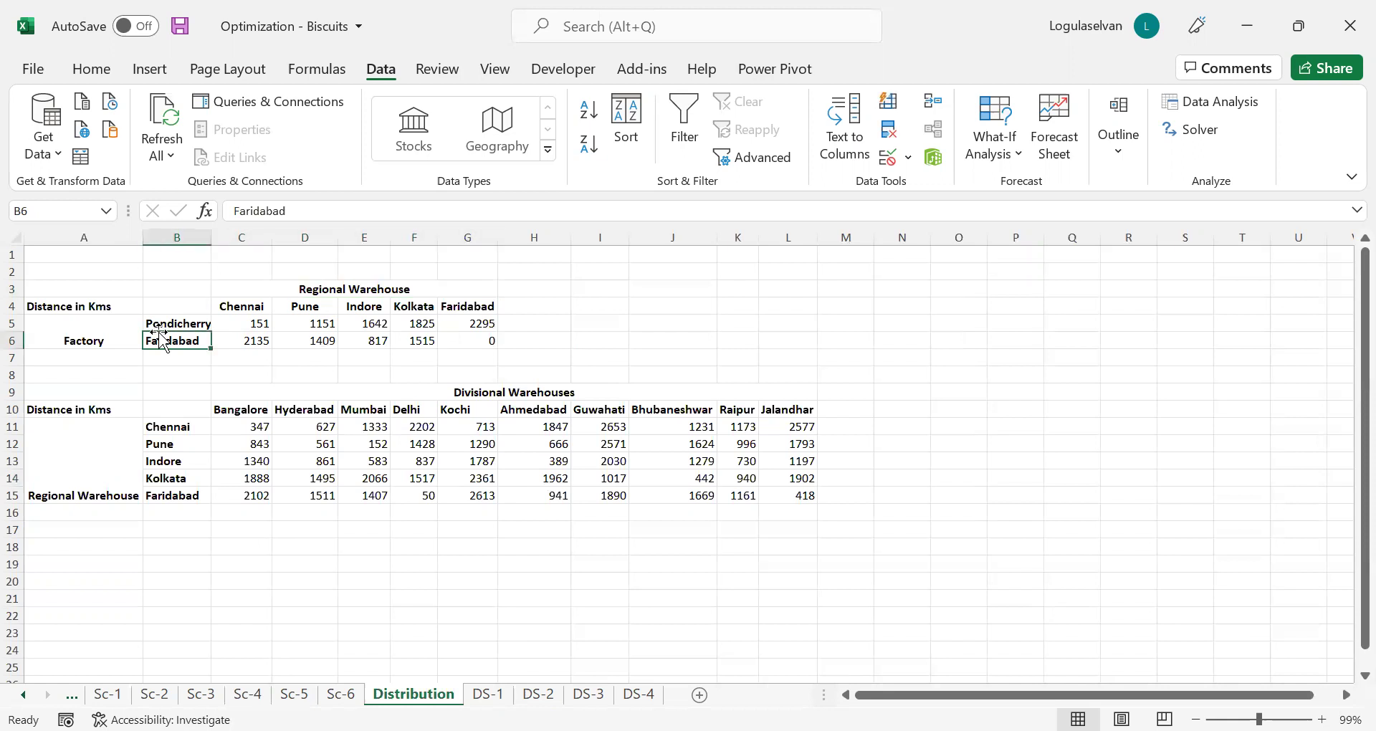
pyautogui.click(163, 322)
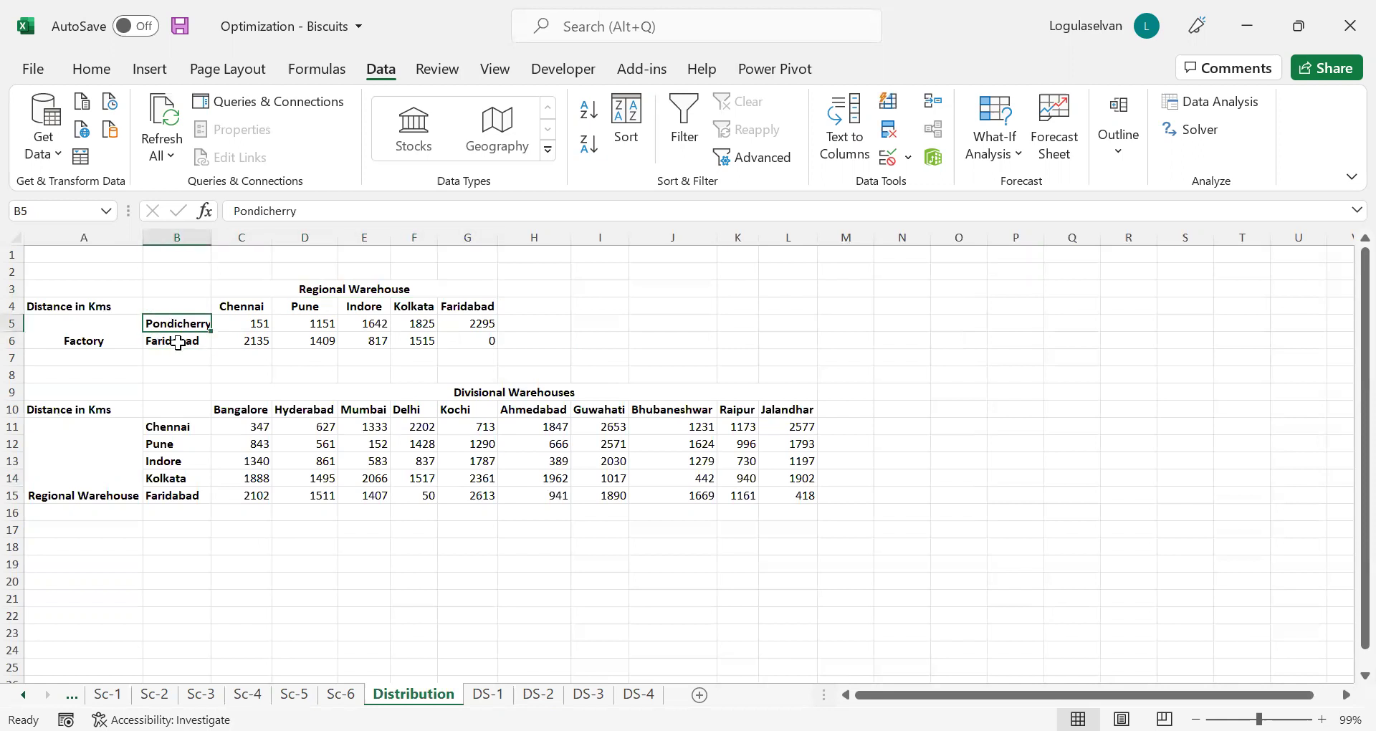
pyautogui.click(178, 342)
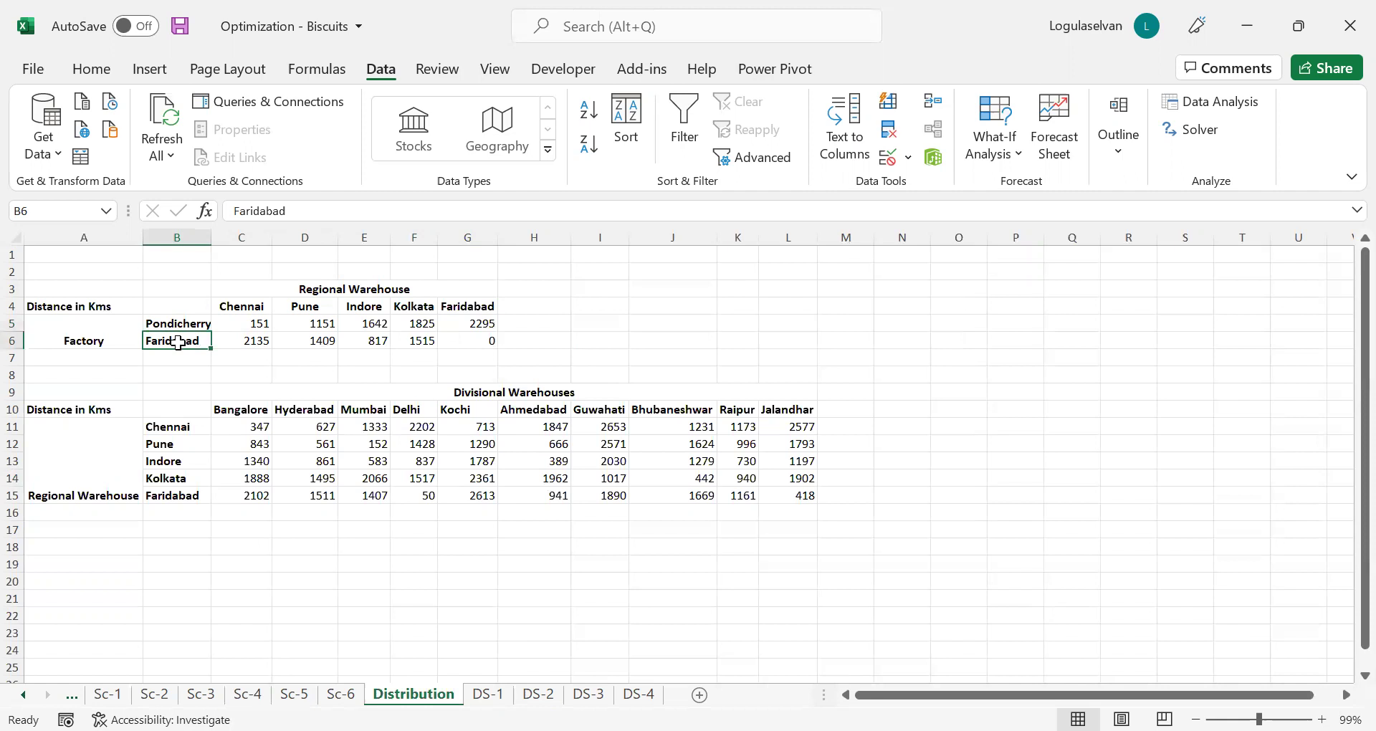
pyautogui.click(266, 306)
pyautogui.hotkey('ctrl', 'shift', 'Right')
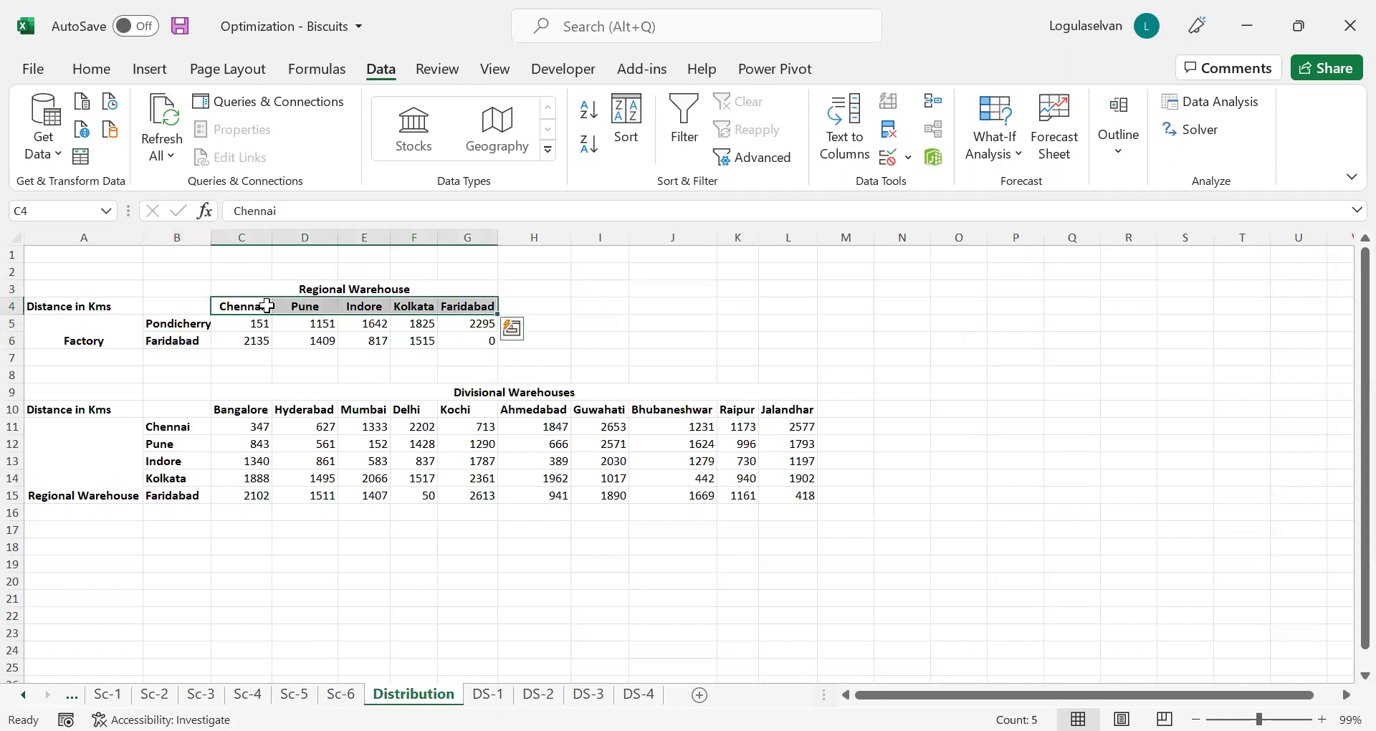
pyautogui.click(251, 409)
pyautogui.hotkey('ctrl', 'shift', 'Right')
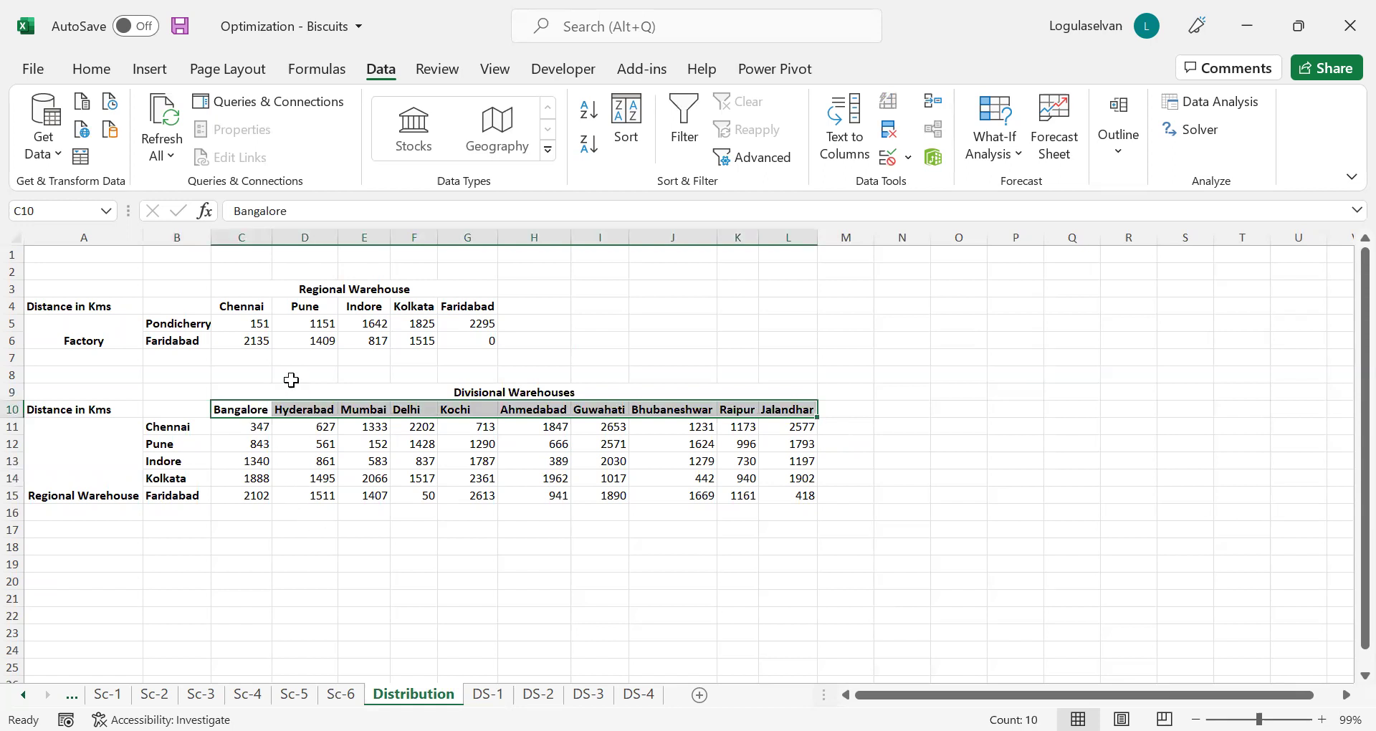
pyautogui.click(263, 327)
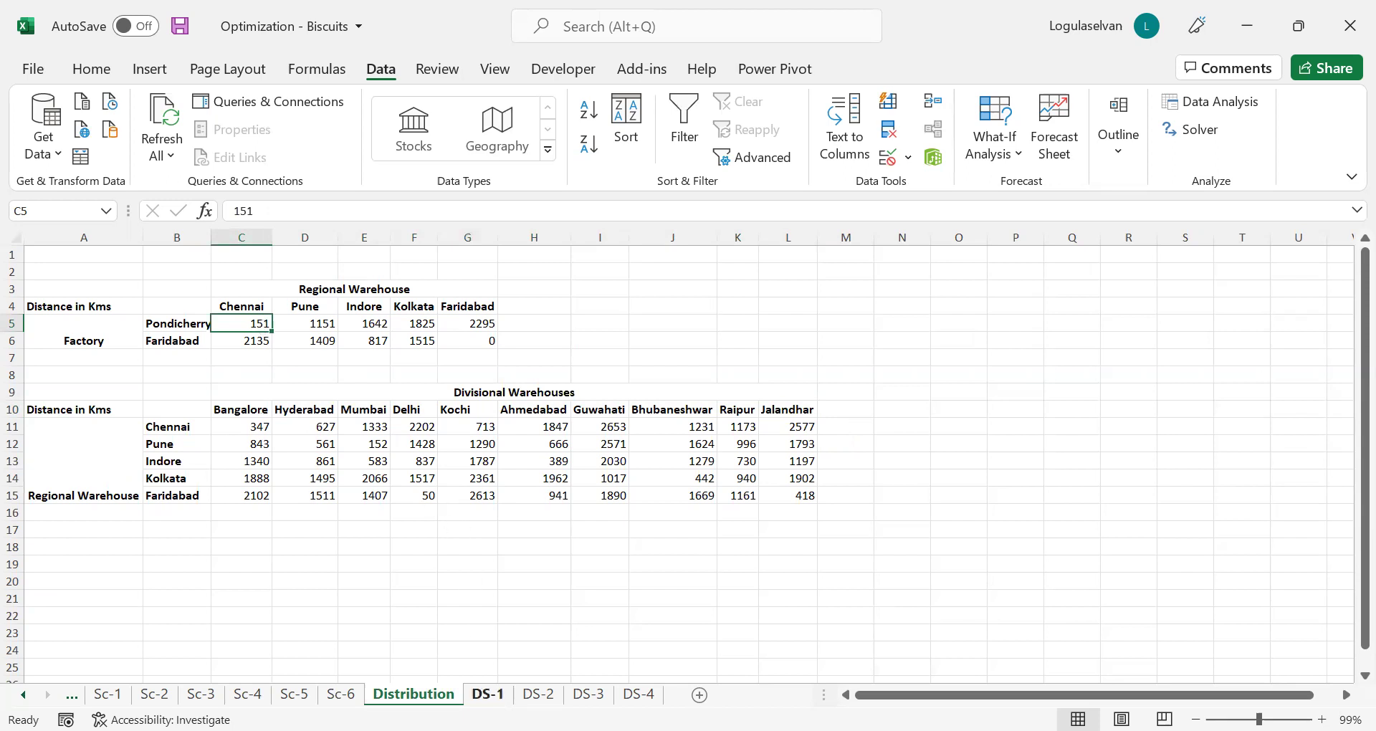
# On DS-1, check the Total Demand of 4,29,200 boxes and the per-plant capacity in B8.
pyautogui.click(487, 694)
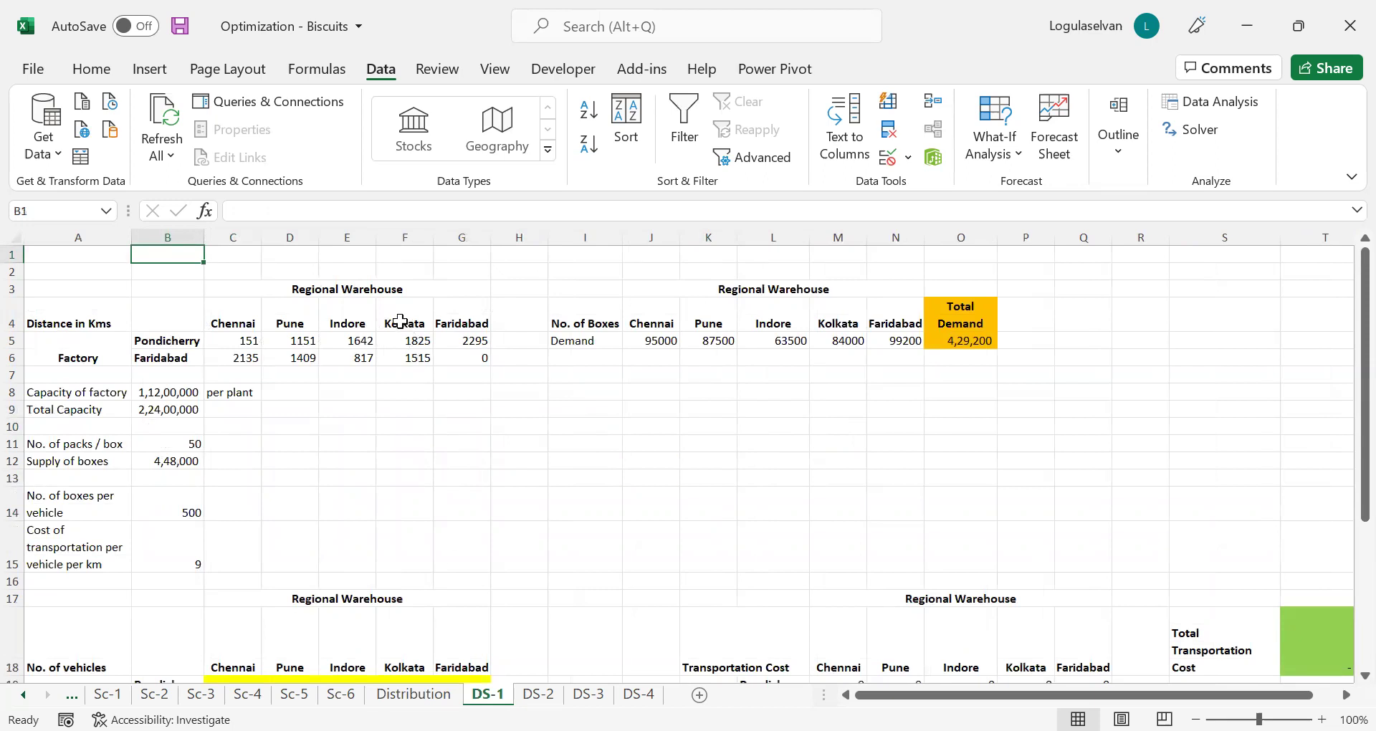
pyautogui.click(388, 293)
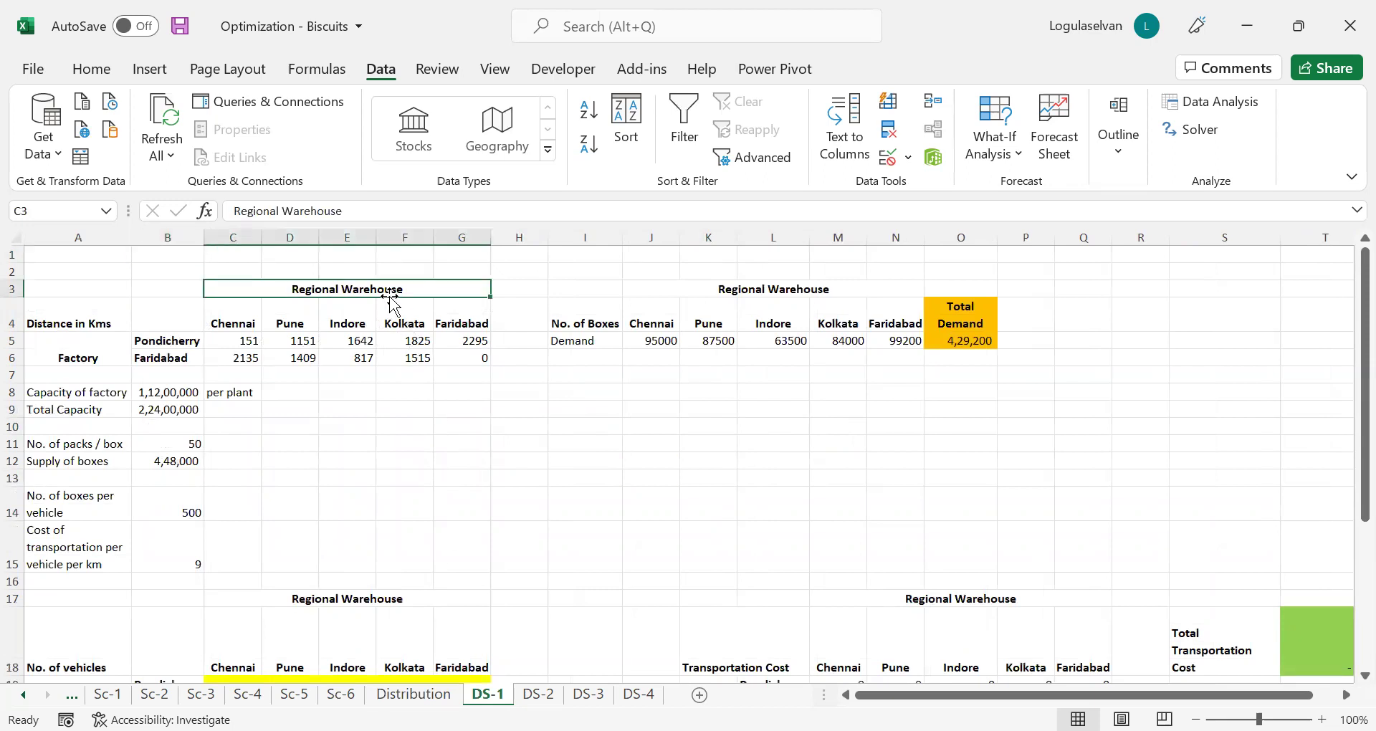
pyautogui.click(947, 338)
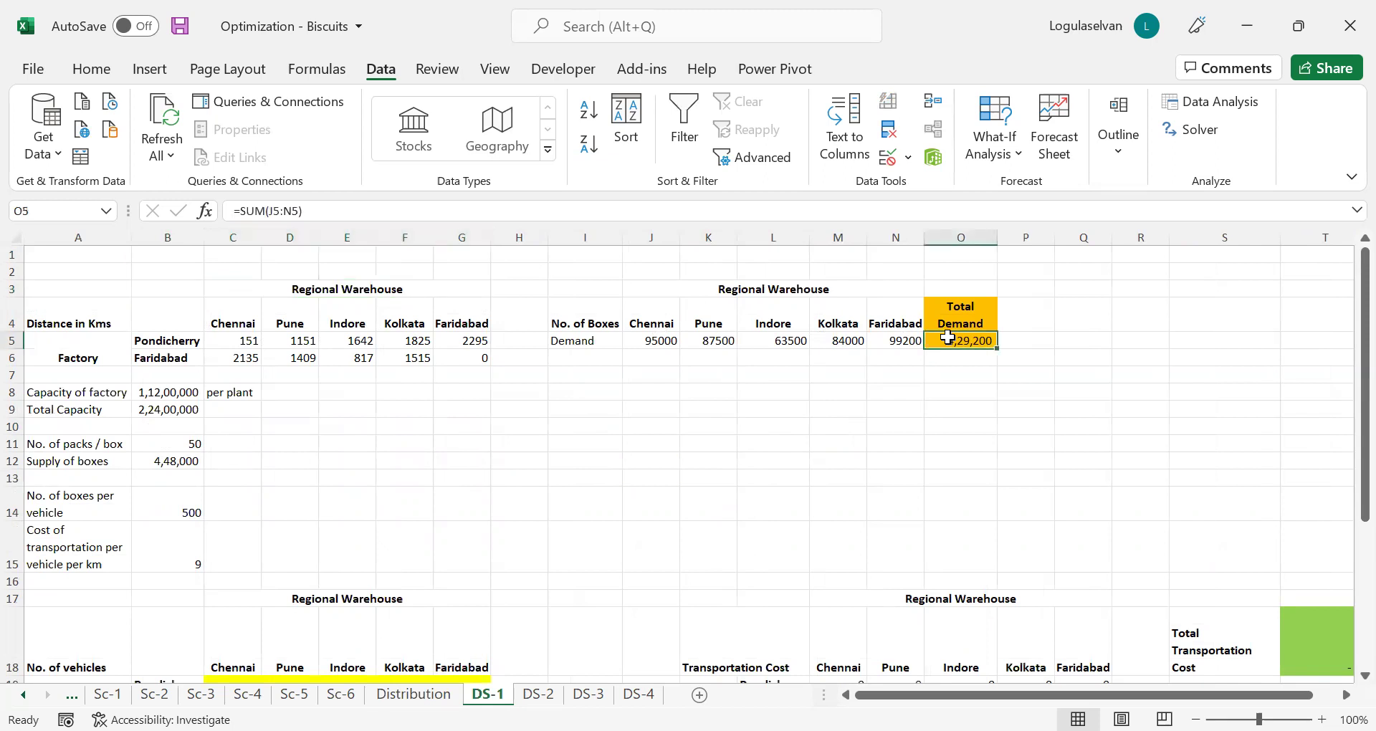
pyautogui.click(634, 324)
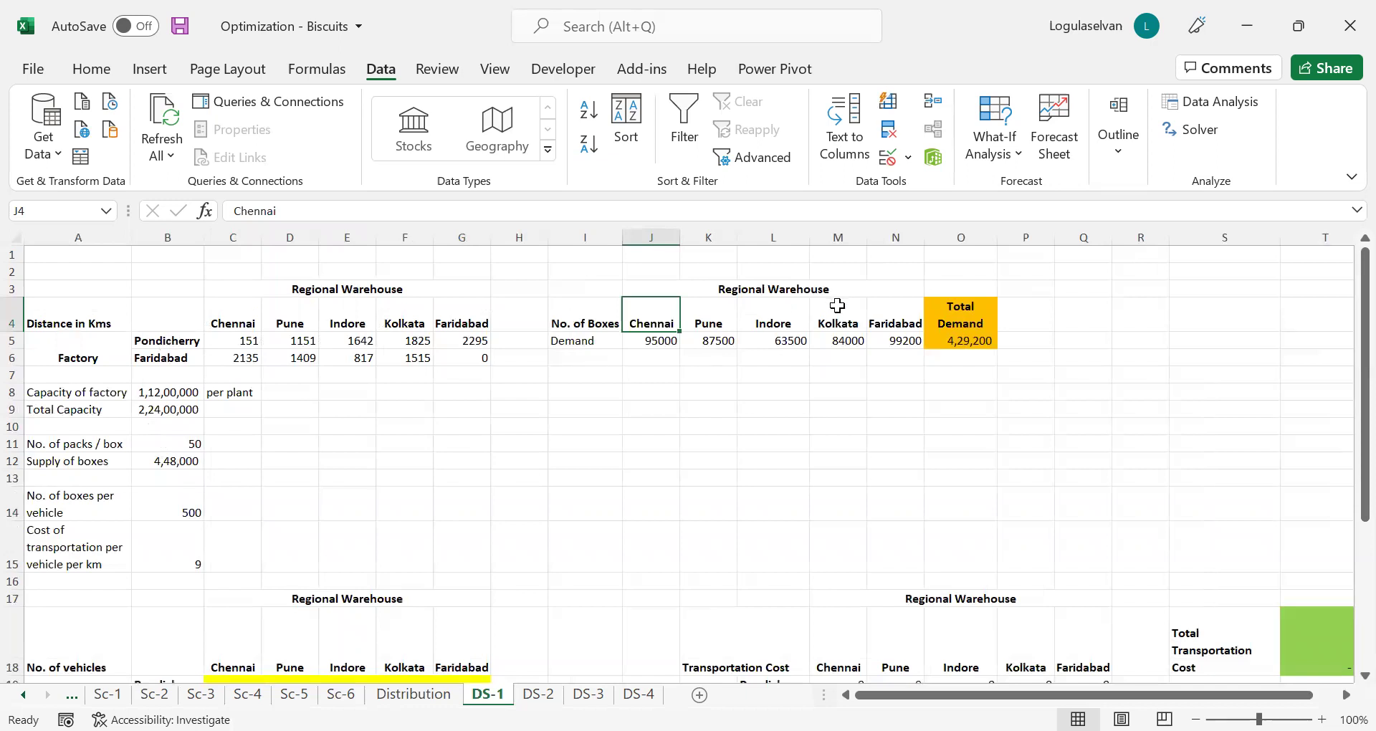
pyautogui.click(984, 343)
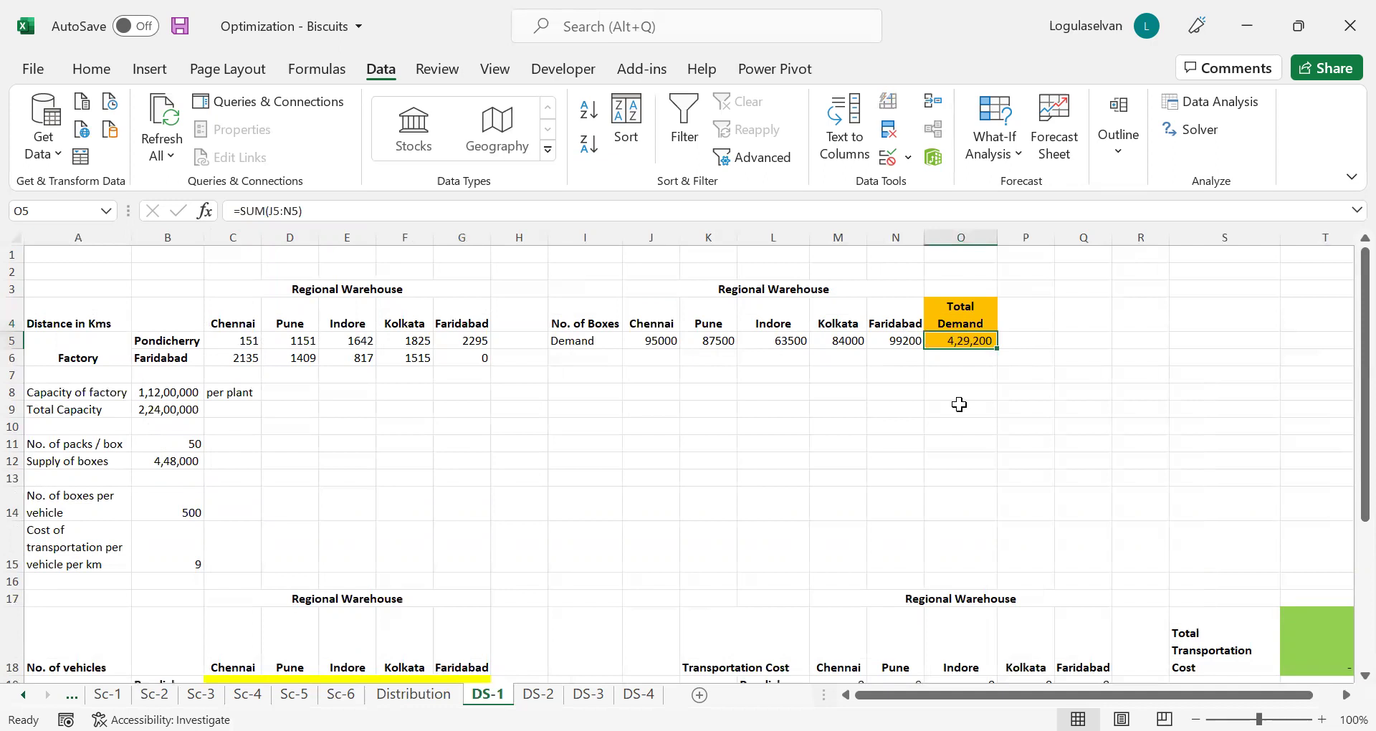
pyautogui.click(602, 317)
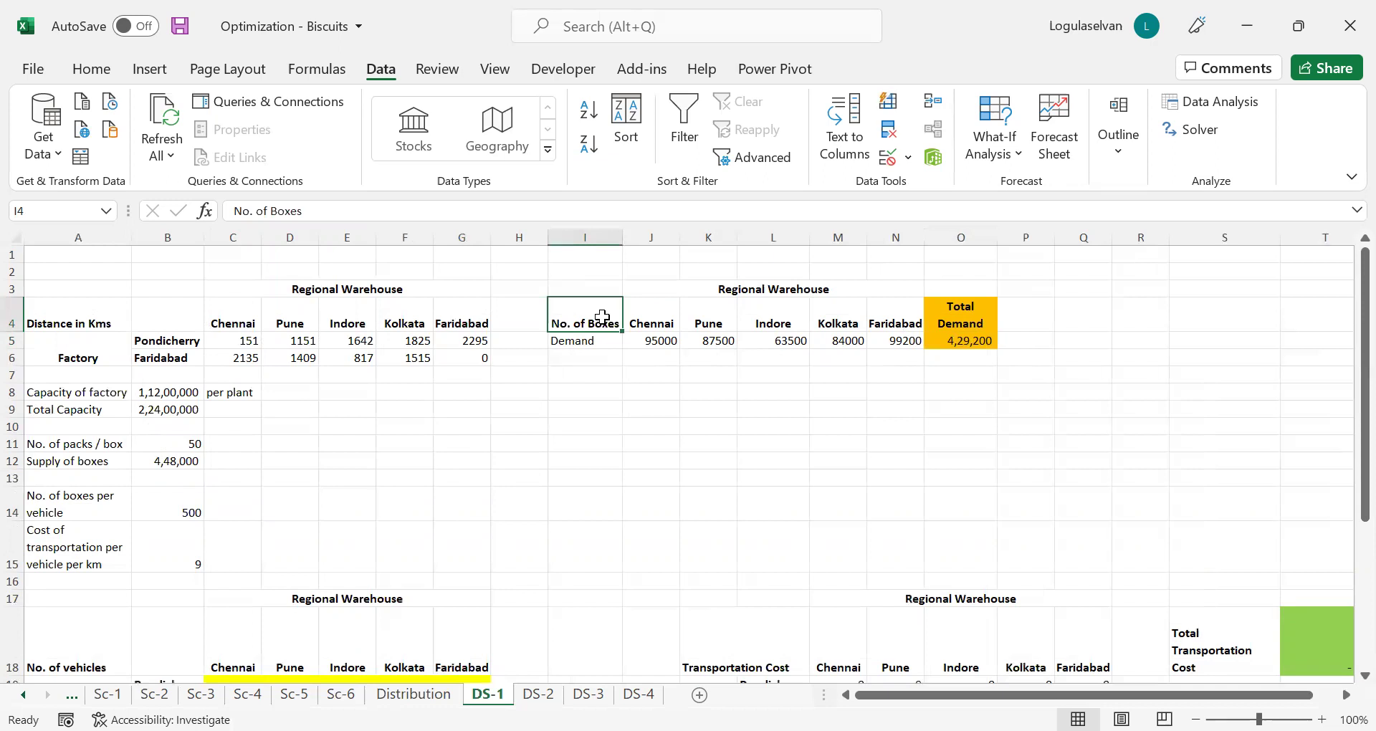
pyautogui.click(191, 393)
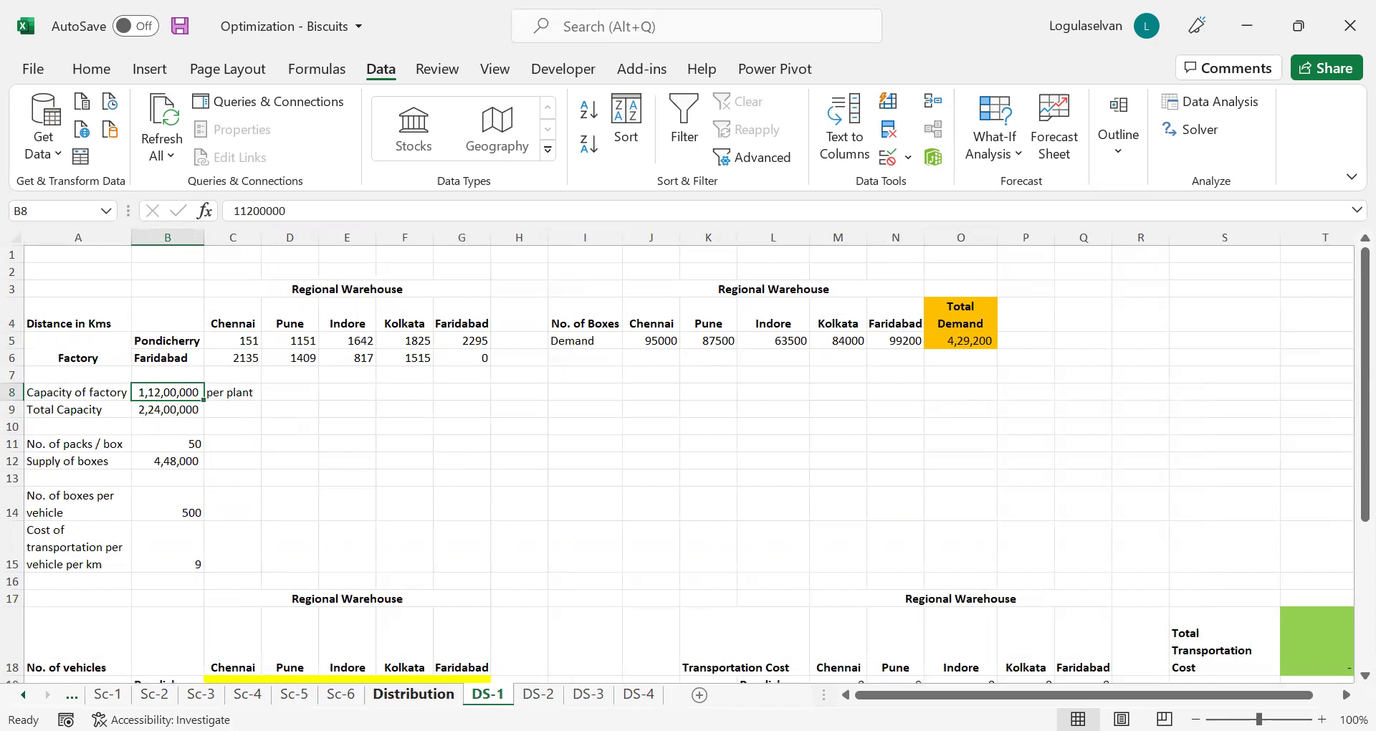
pyautogui.click(341, 693)
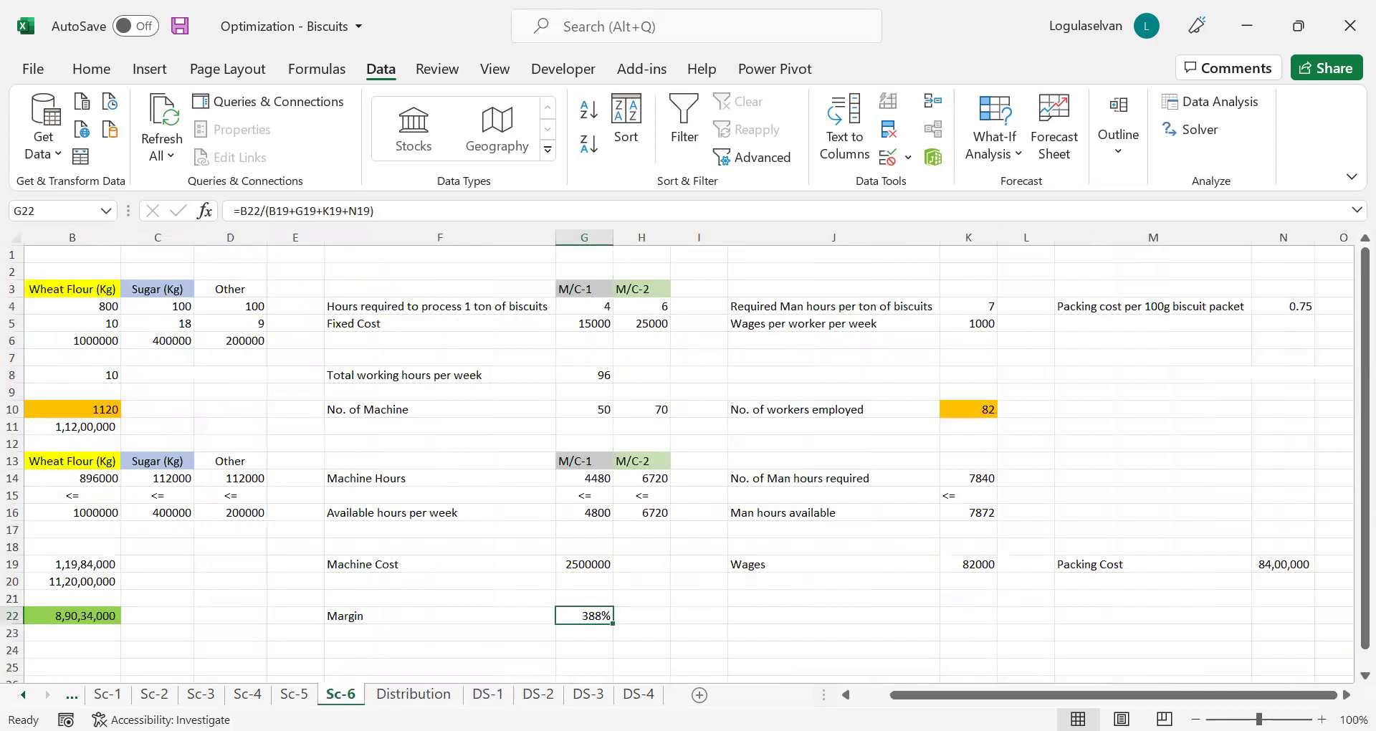
pyautogui.click(111, 408)
pyautogui.press('Left')
pyautogui.press('Right')
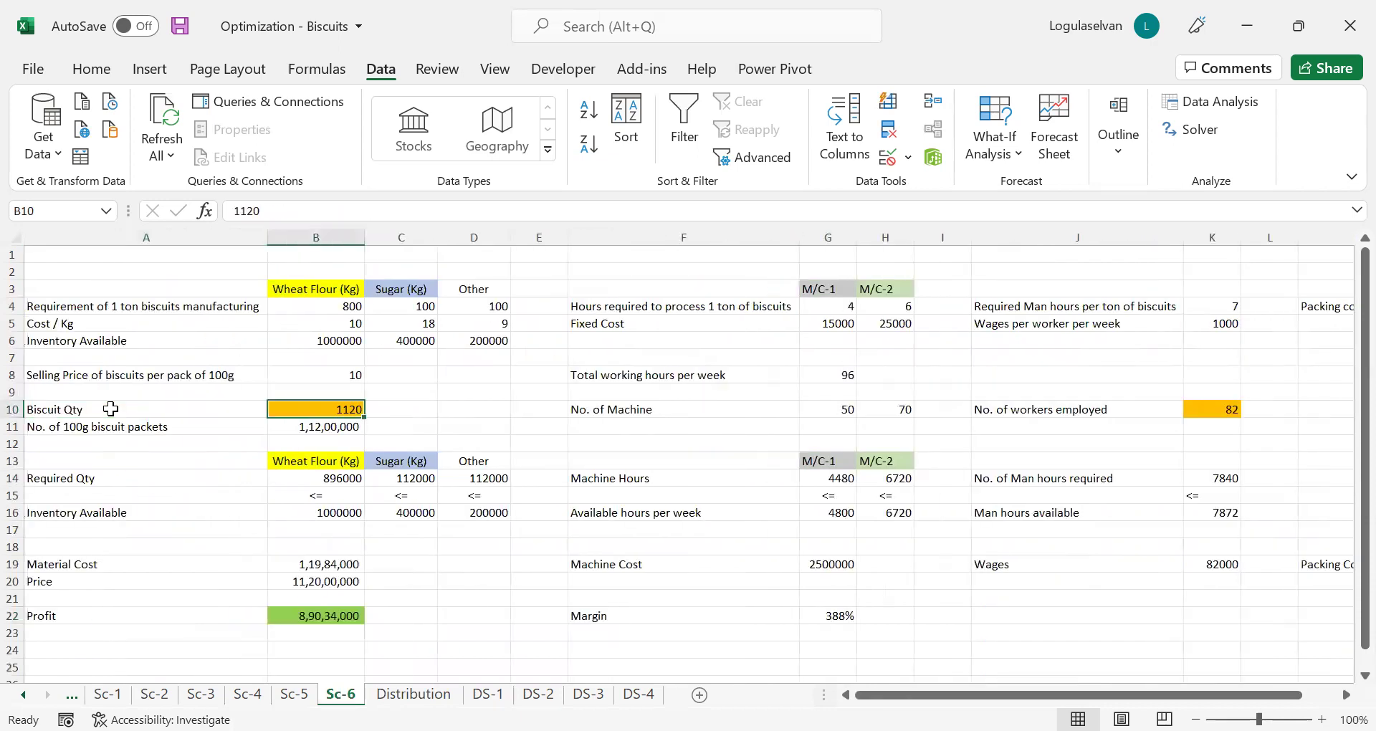
pyautogui.press('Down')
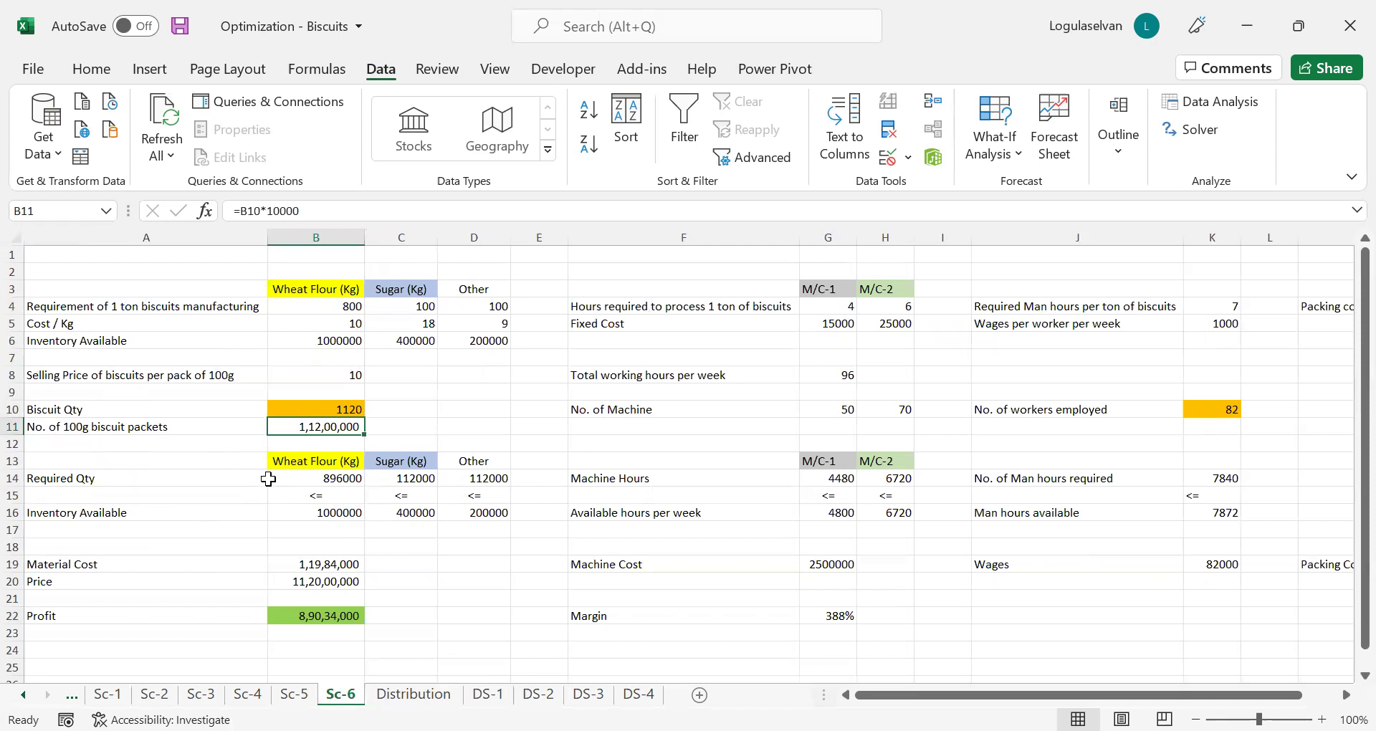
pyautogui.click(488, 694)
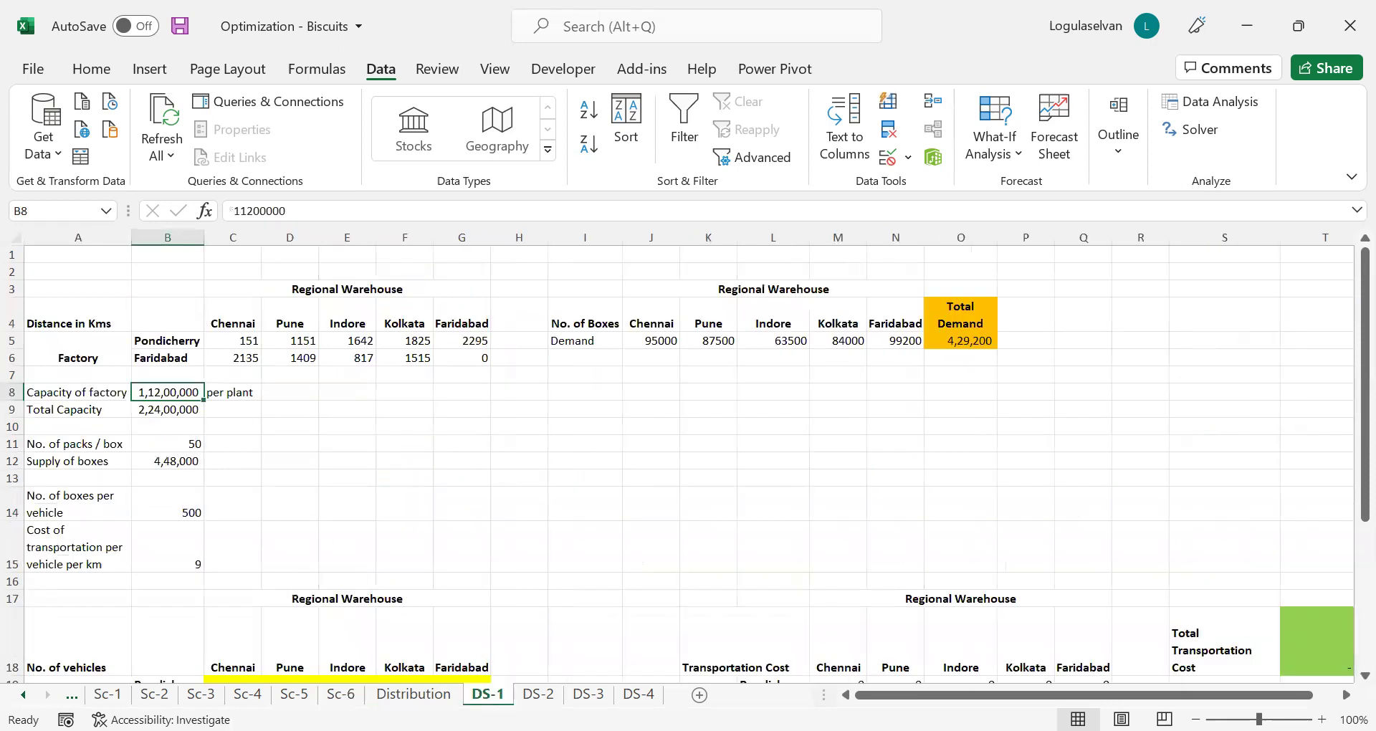
pyautogui.click(167, 412)
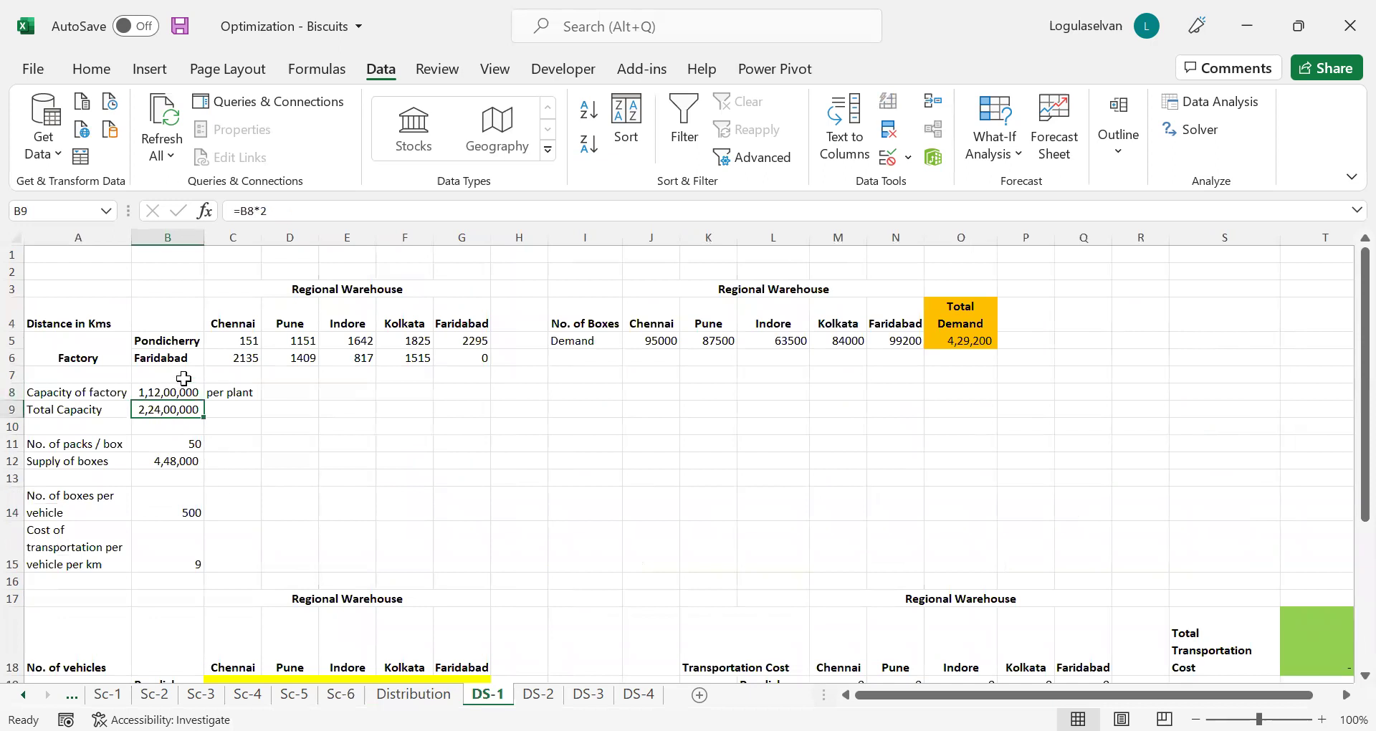
pyautogui.click(184, 391)
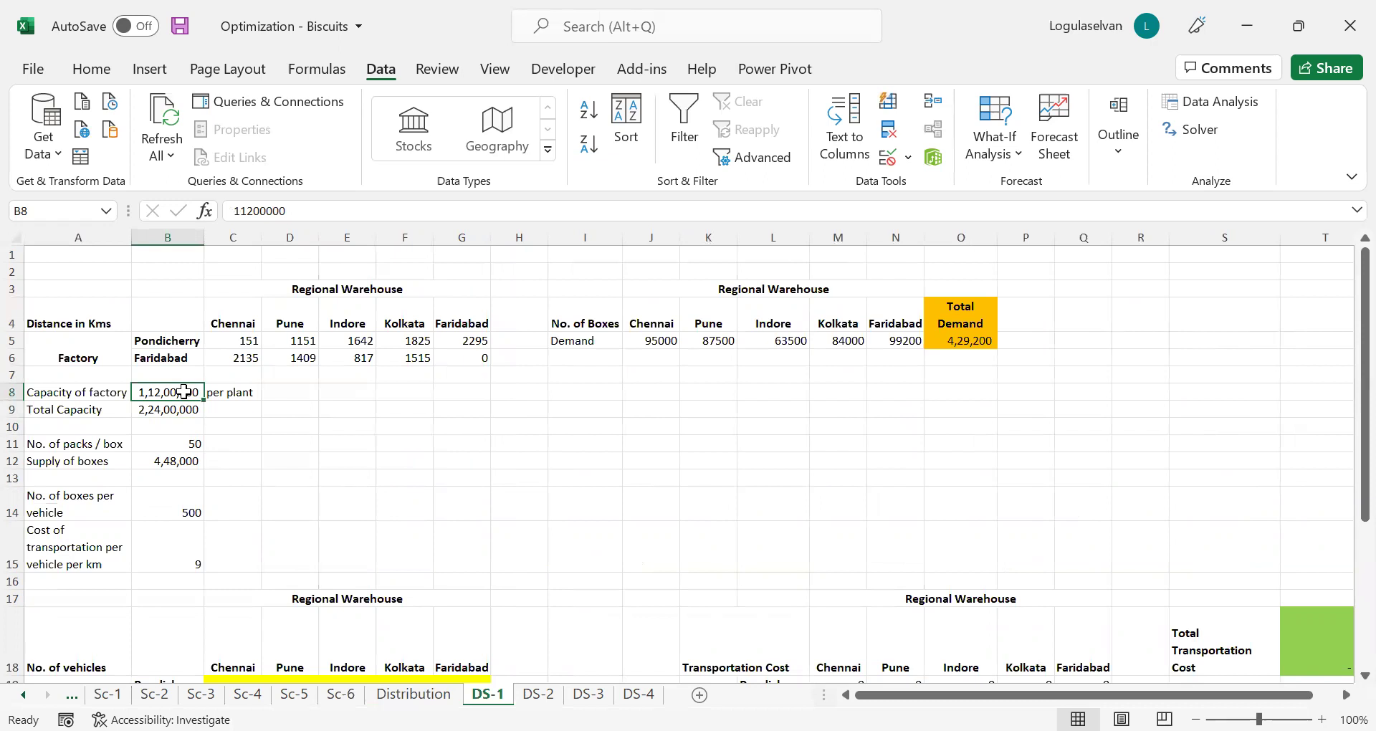
pyautogui.click(157, 414)
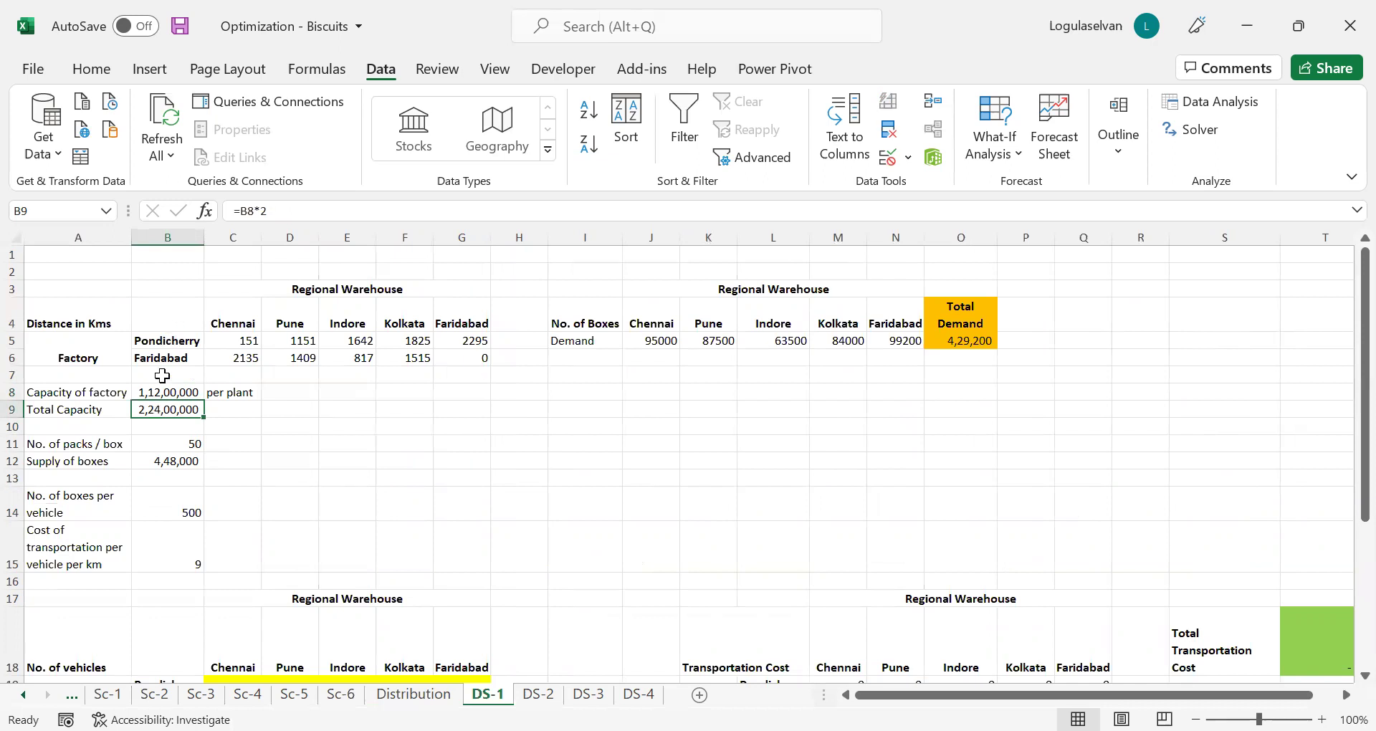
pyautogui.click(164, 445)
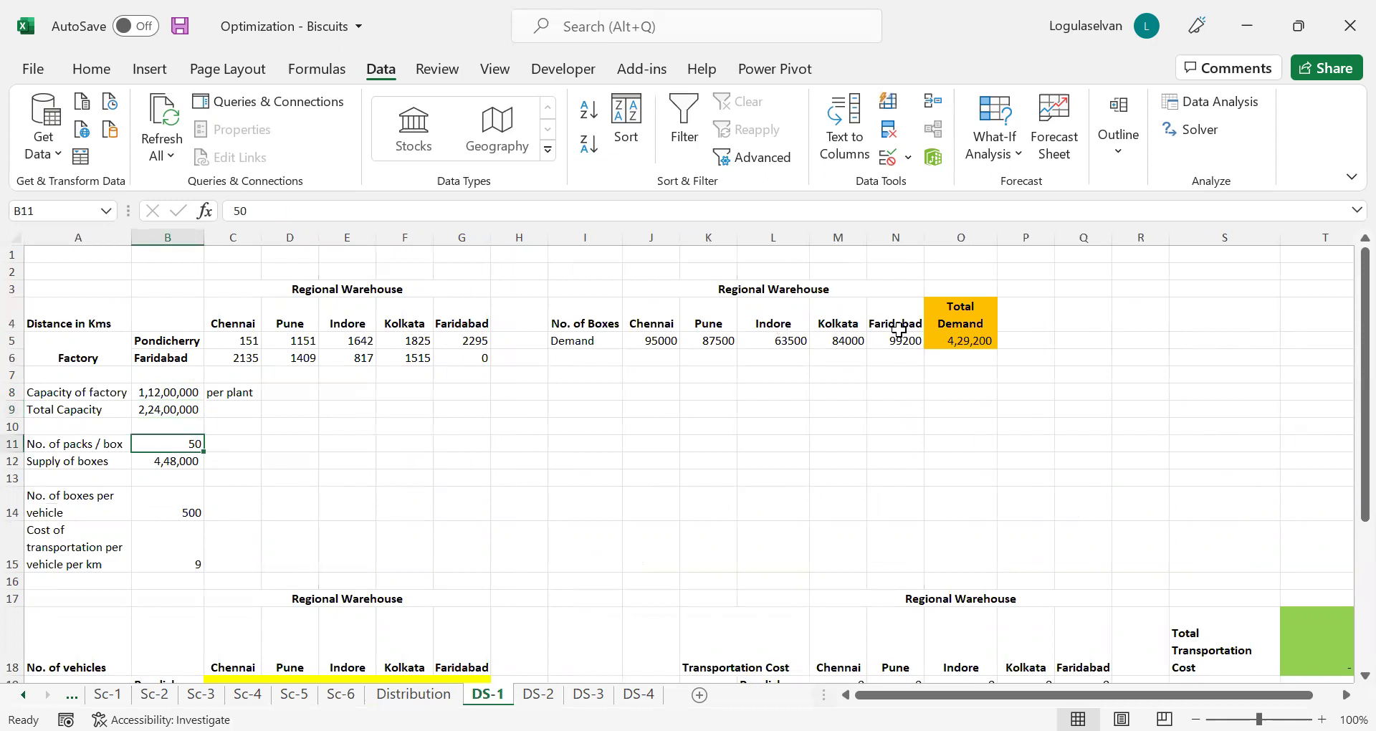
pyautogui.click(953, 339)
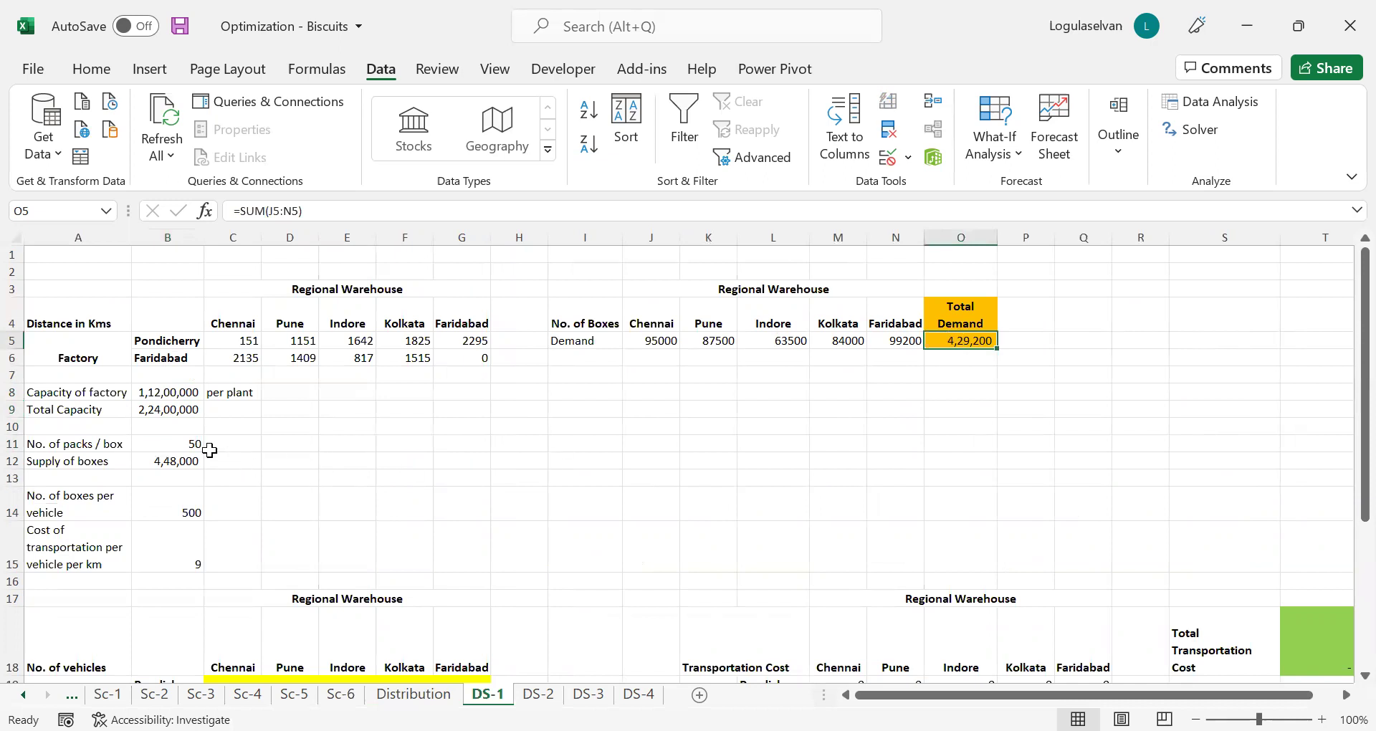
pyautogui.click(181, 446)
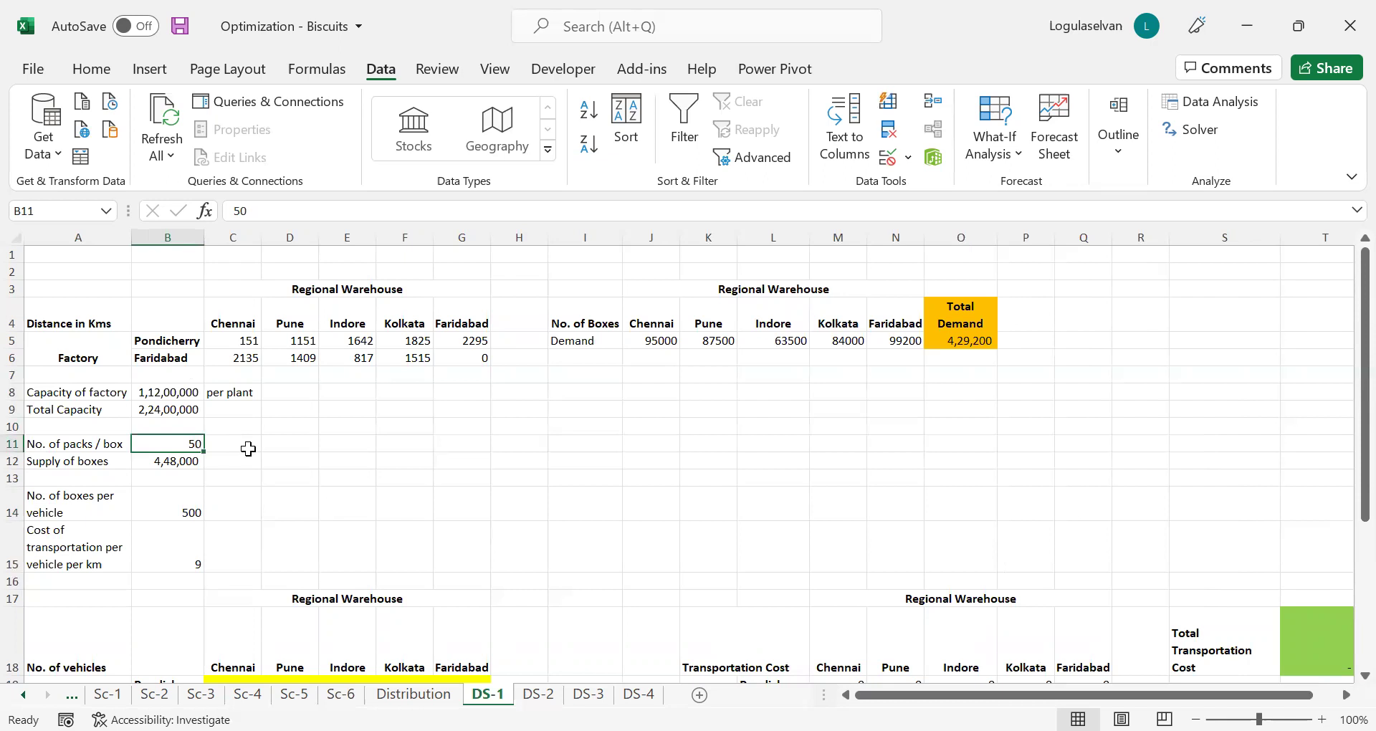
pyautogui.press('Down')
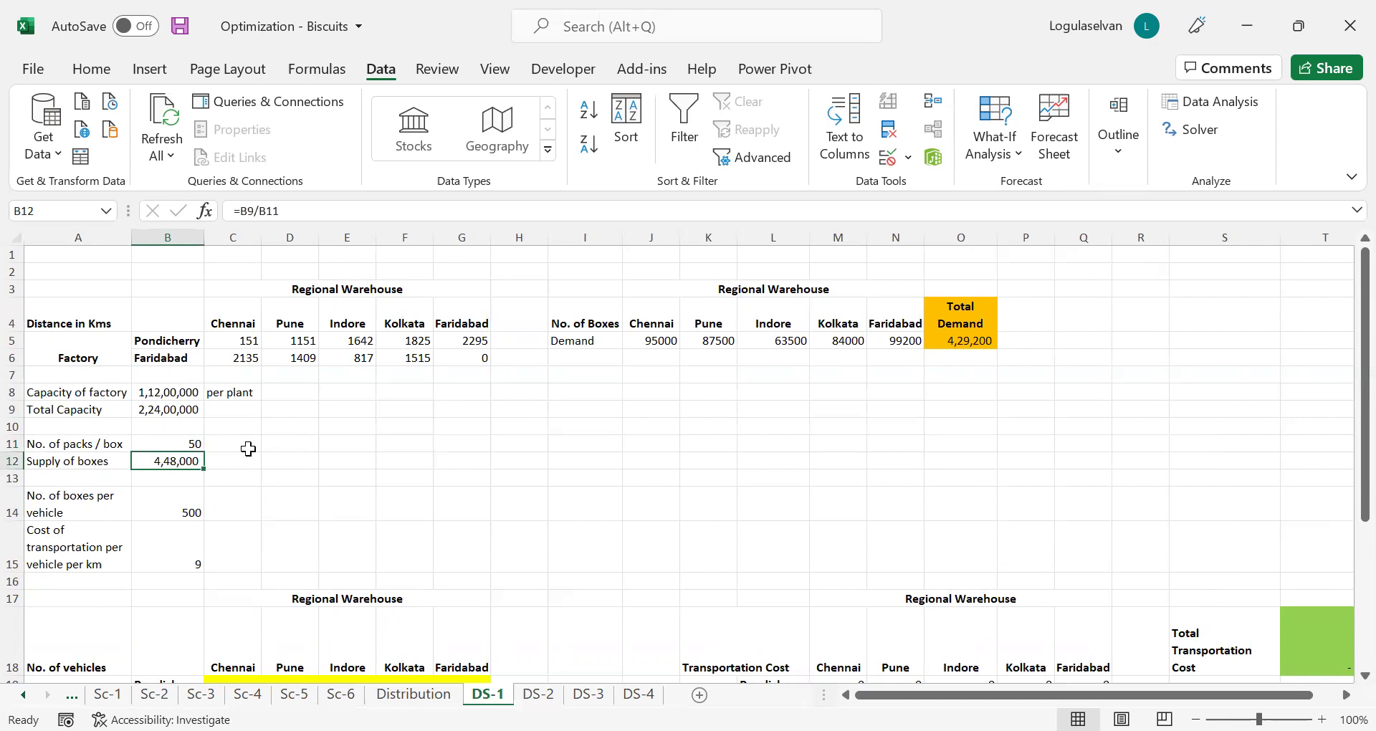
pyautogui.press('F2')
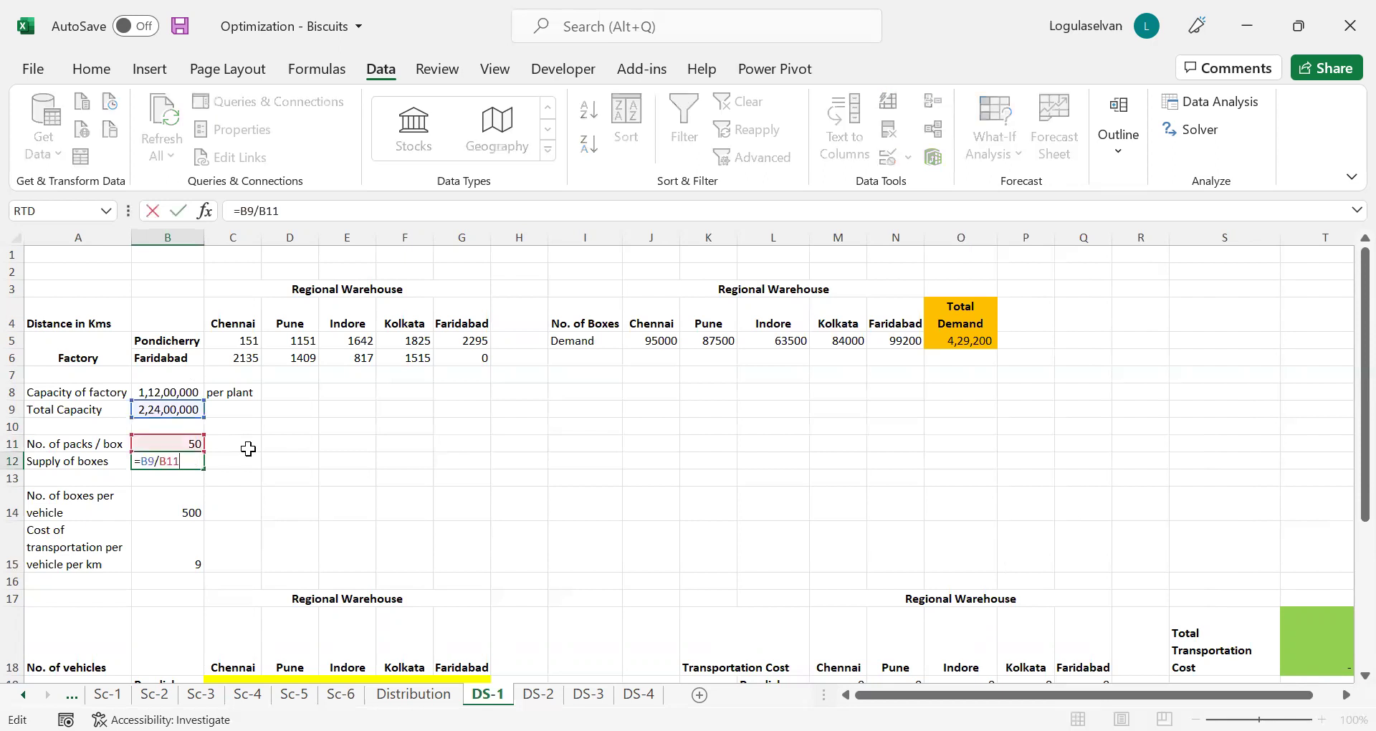
pyautogui.press('Return')
pyautogui.press('Up')
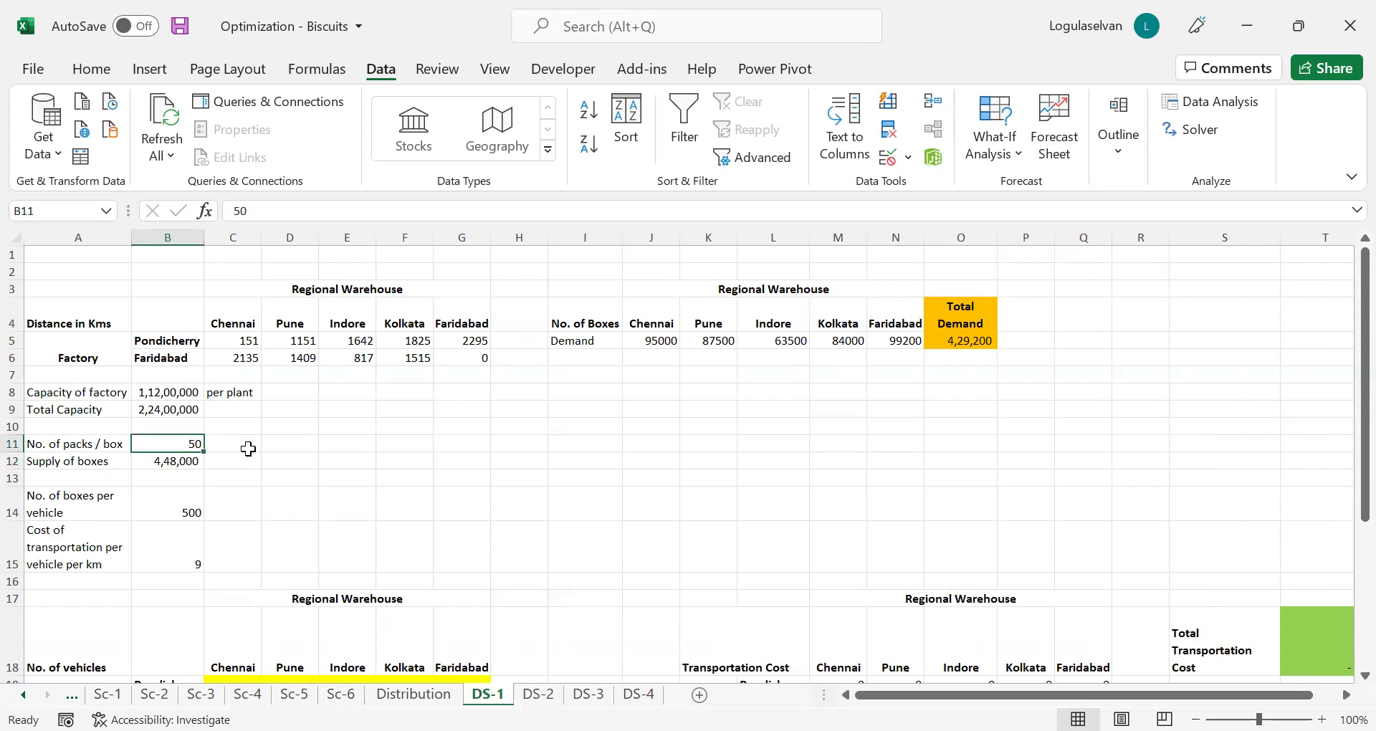
pyautogui.press('F2')
pyautogui.press('Return')
pyautogui.press('Return')
pyautogui.press('Return')
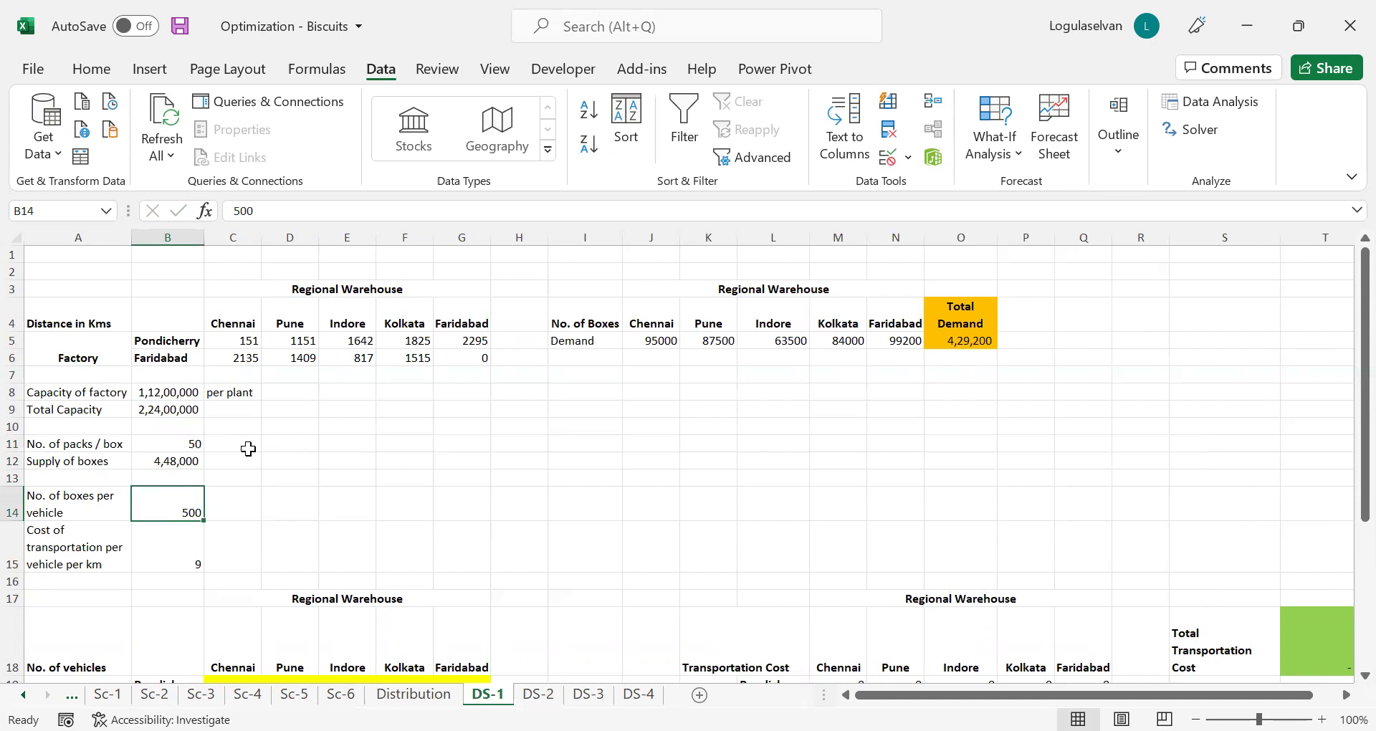
pyautogui.press('Left')
pyautogui.press('Right')
pyautogui.press('Down')
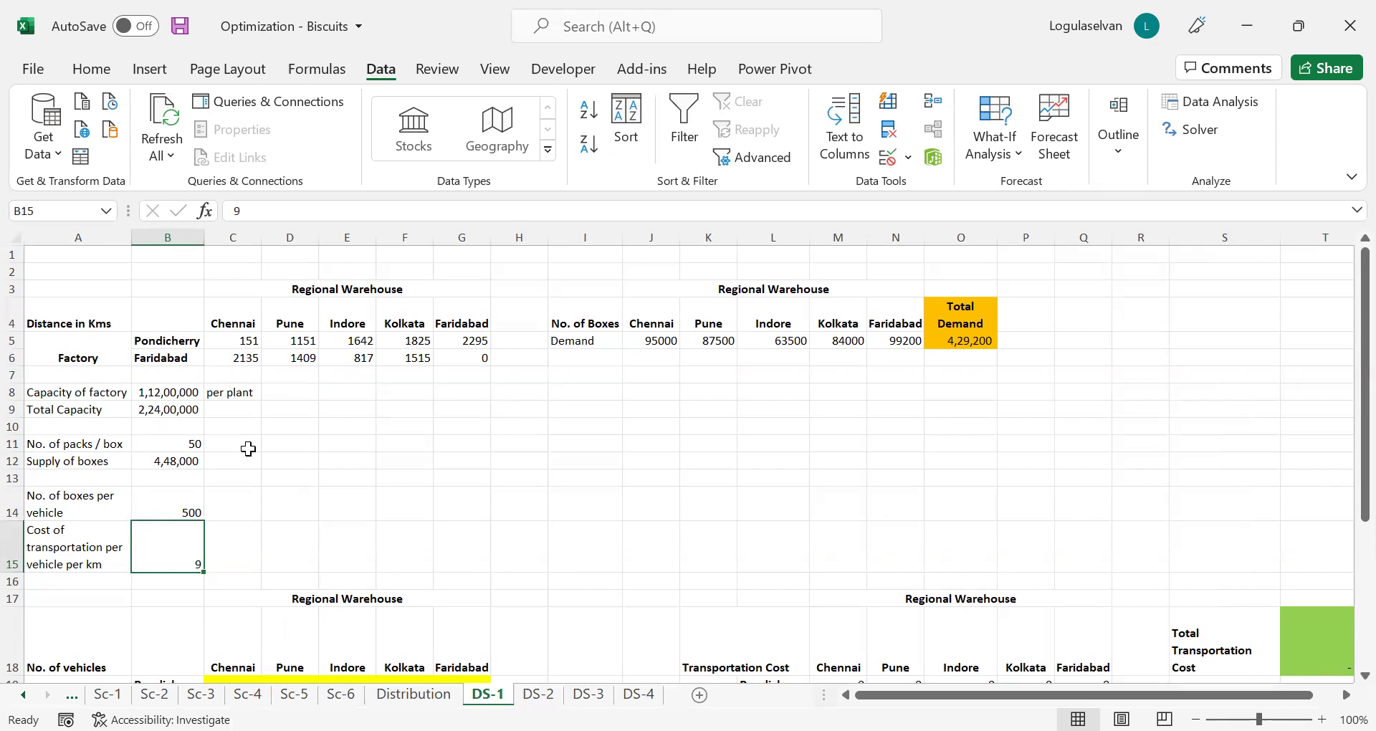
# Inspect the distance table: Pondicherry–Chennai 151, Pondicherry–Pune 1151, Faridabad–Faridabad 0.
pyautogui.click(245, 327)
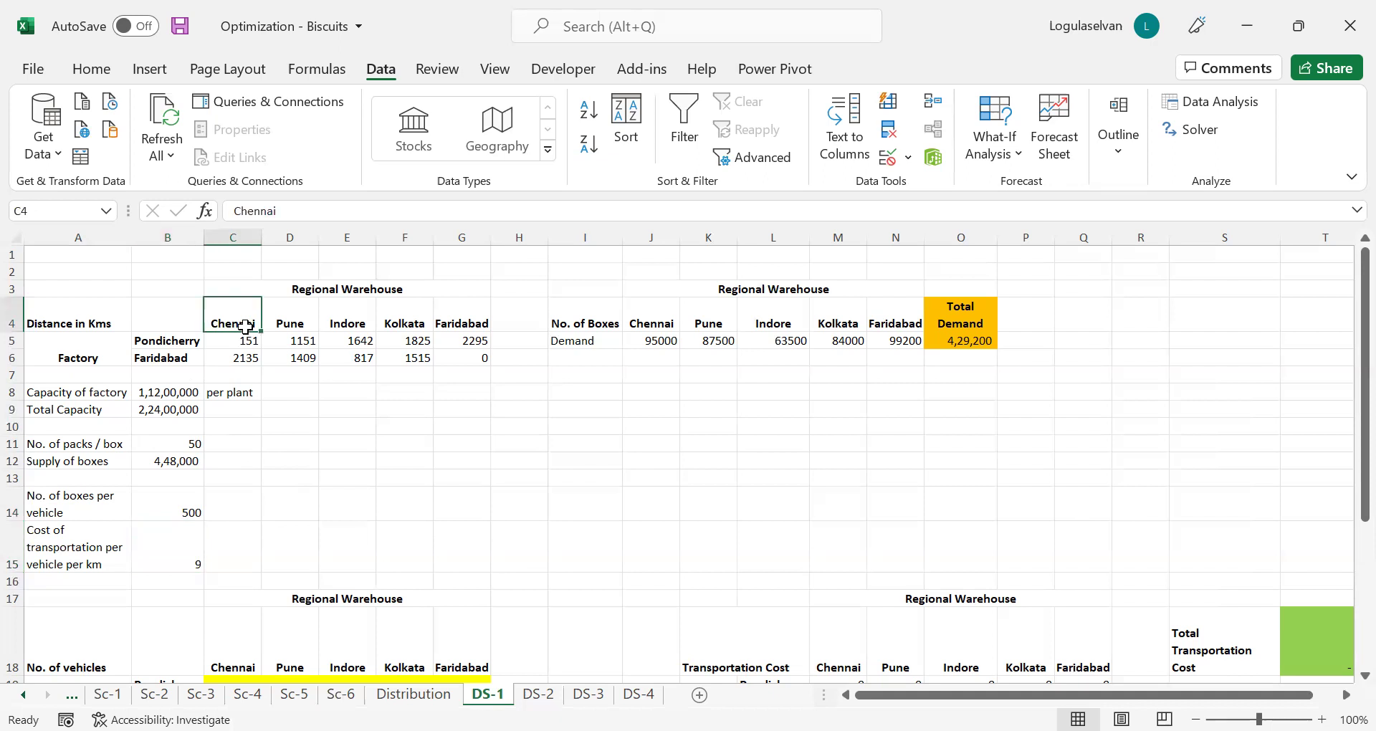
pyautogui.press('Down')
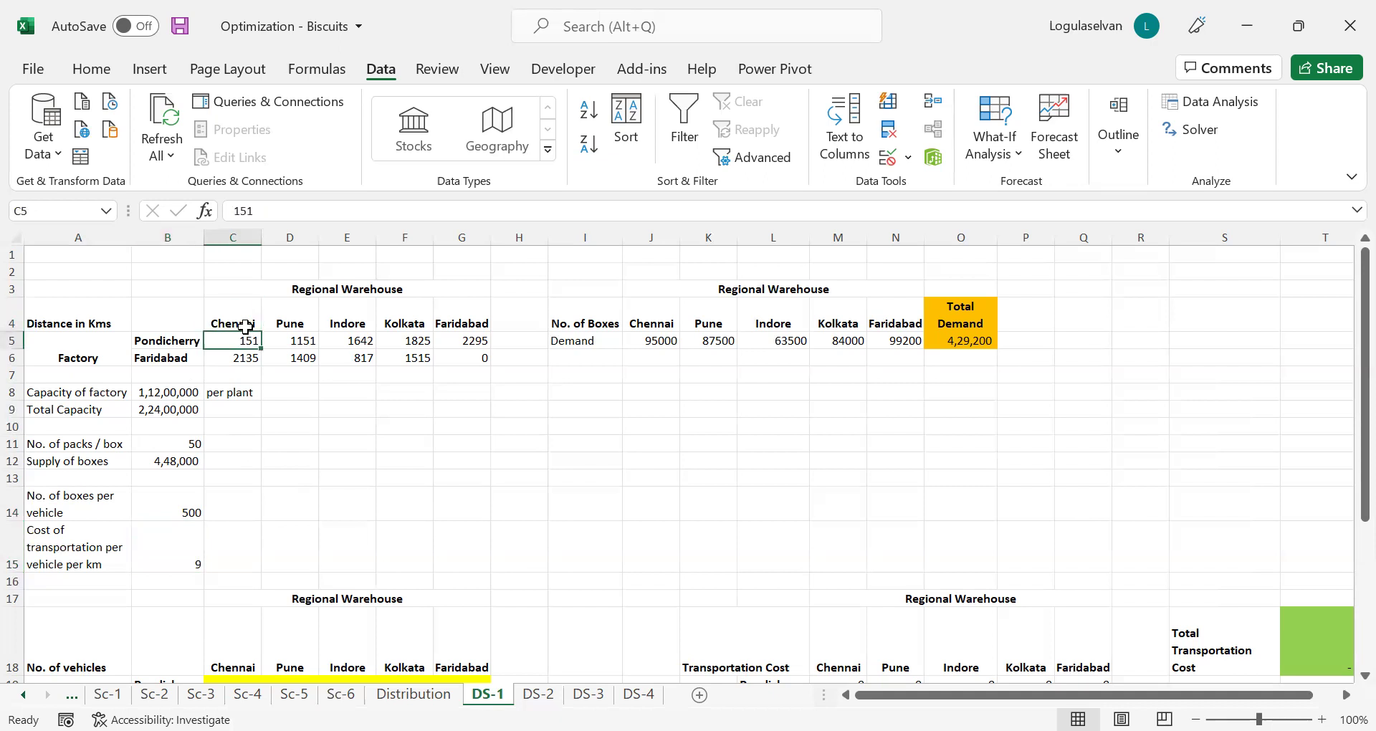
pyautogui.press('Left')
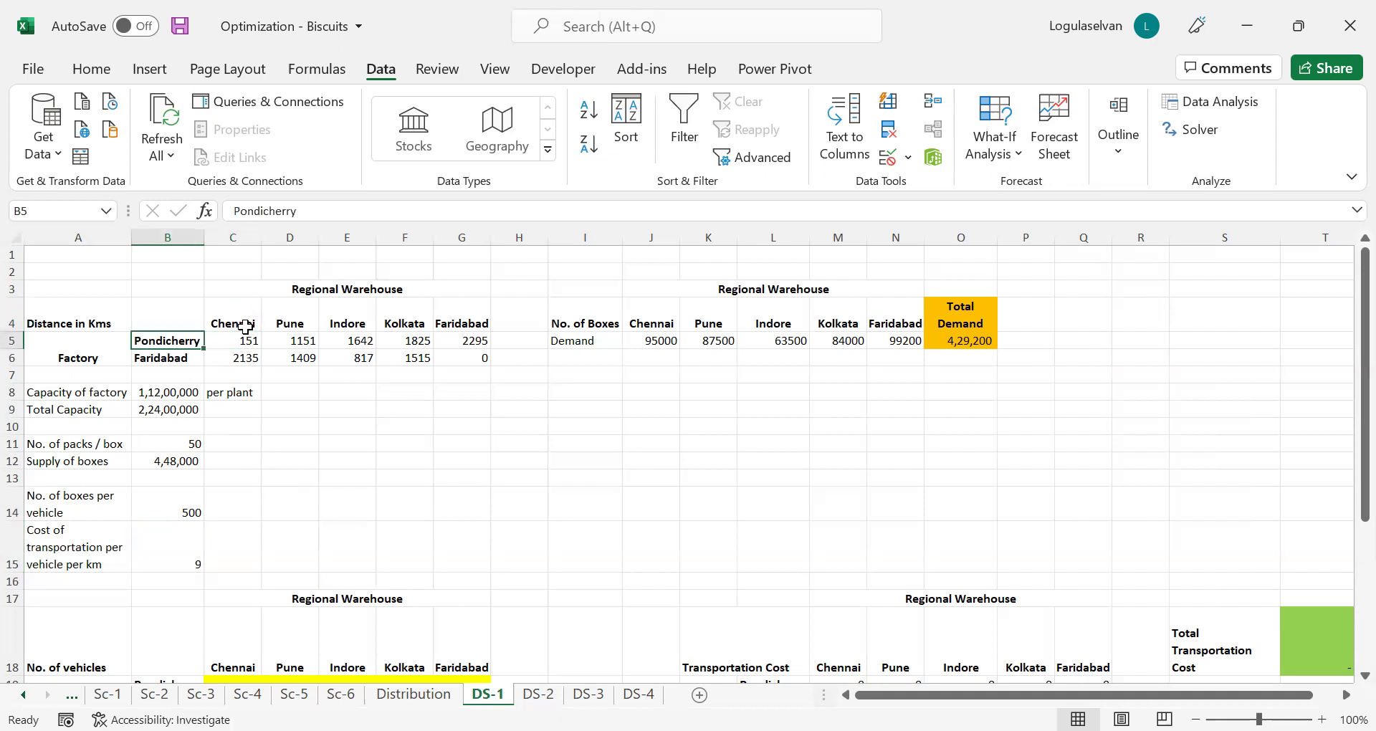
pyautogui.press('Right')
pyautogui.press('Up')
pyautogui.press('Down')
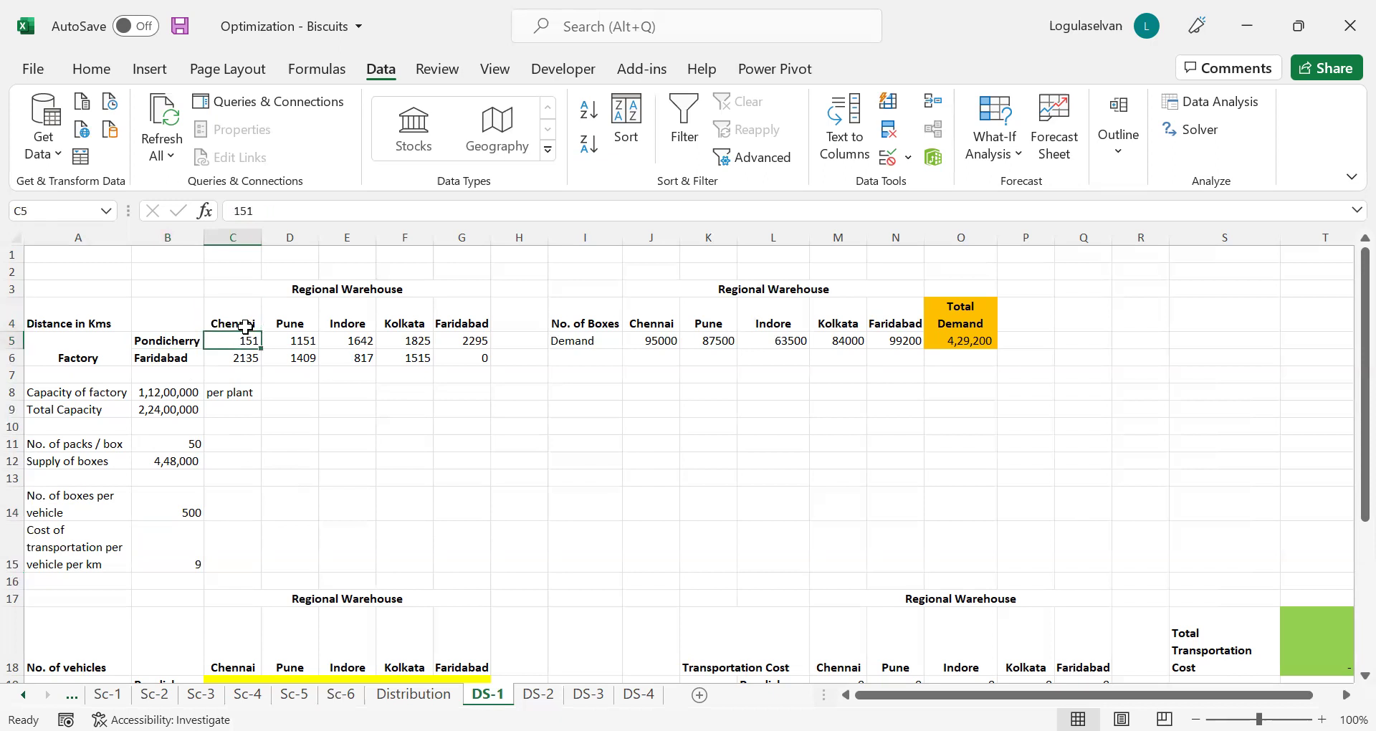
pyautogui.press('Up')
pyautogui.press('Down')
pyautogui.press('Left')
pyautogui.press('Right')
pyautogui.press('Up')
pyautogui.press('Left')
pyautogui.press('Down')
pyautogui.press('Right')
pyautogui.press('Right')
pyautogui.press('Up')
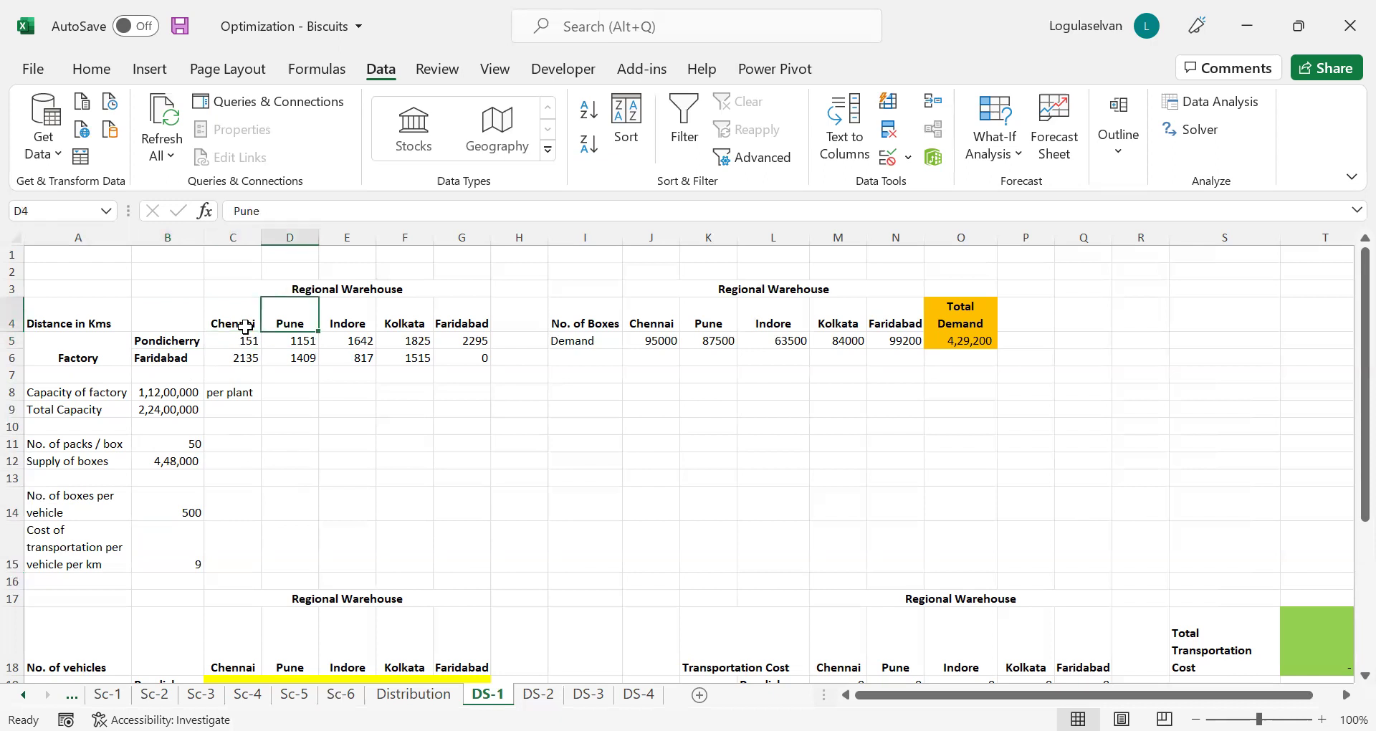
pyautogui.press('Down')
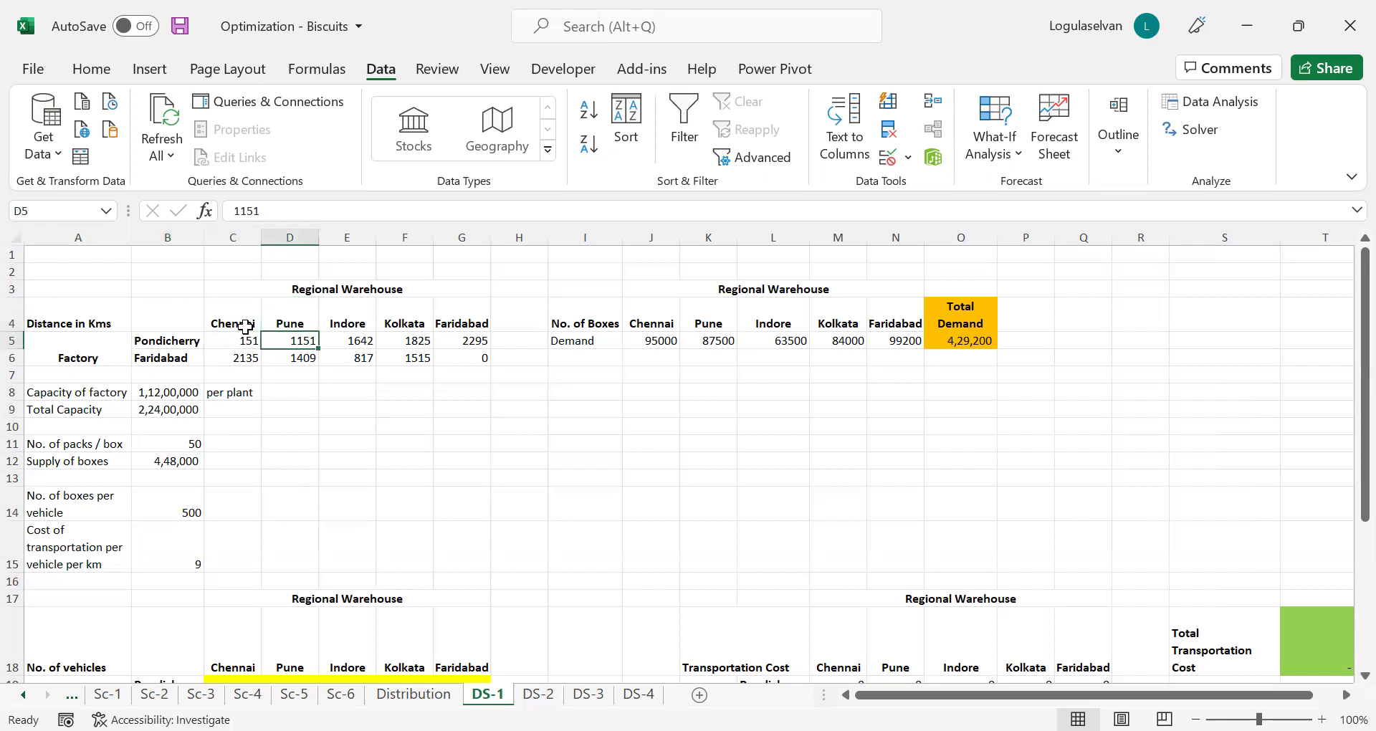
pyautogui.press('Right')
pyautogui.press('Right')
pyautogui.press('Right')
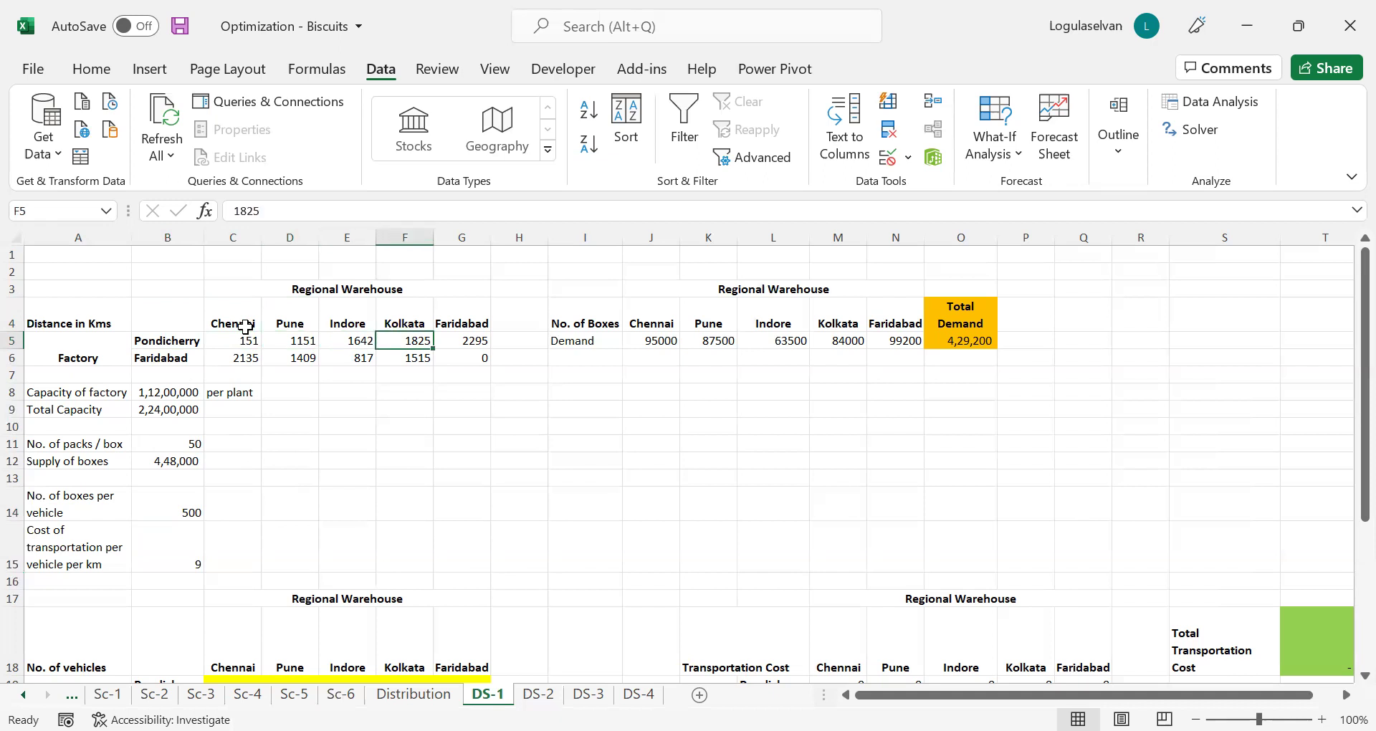
pyautogui.press('Up')
pyautogui.press('Down')
pyautogui.press('Down')
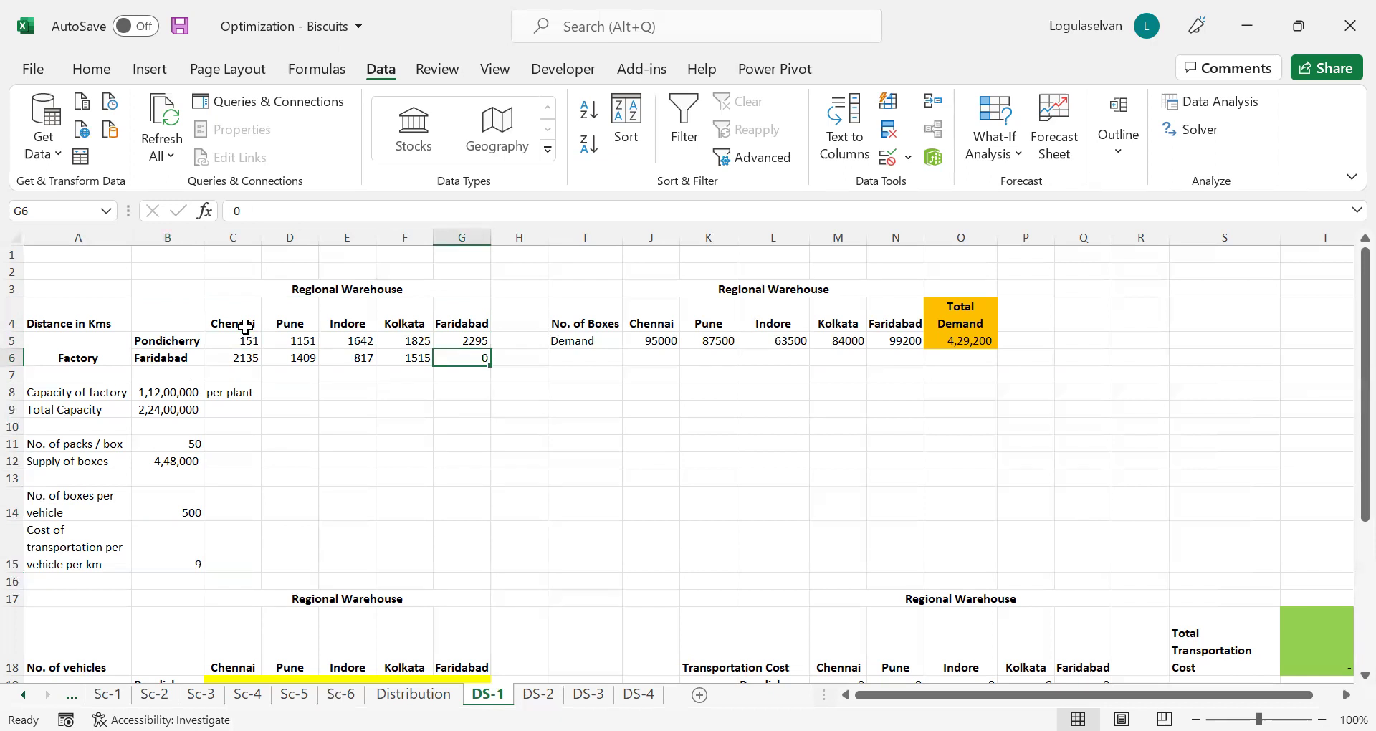
# Scan column G from the boxes table up to the capacity rows, ending at row 13.
pyautogui.press('Down')
pyautogui.press('Down')
pyautogui.press('Down')
pyautogui.press('Down')
pyautogui.press('Down')
pyautogui.press('Down')
pyautogui.press('Down')
pyautogui.press('Down')
pyautogui.press('Down')
pyautogui.press('Down')
pyautogui.press('Down')
pyautogui.press('Down')
pyautogui.press('Down')
pyautogui.press('Down')
pyautogui.press('Down')
pyautogui.press('Down')
pyautogui.press('Down')
pyautogui.press('Down')
pyautogui.press('Down')
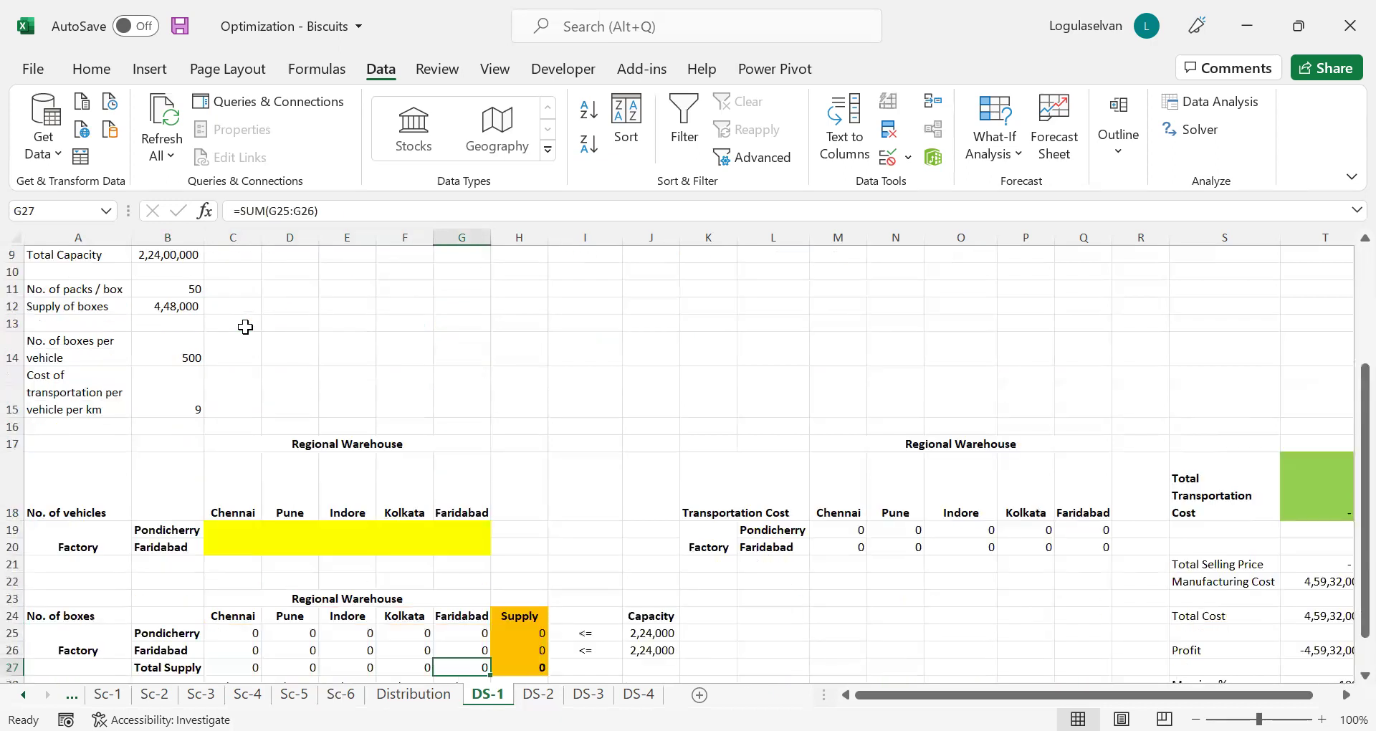
pyautogui.press('Up')
pyautogui.press('Up')
pyautogui.press('Up')
pyautogui.press('Up')
pyautogui.press('Up')
pyautogui.press('Up')
pyautogui.press('Up')
pyautogui.press('Up')
pyautogui.press('Up')
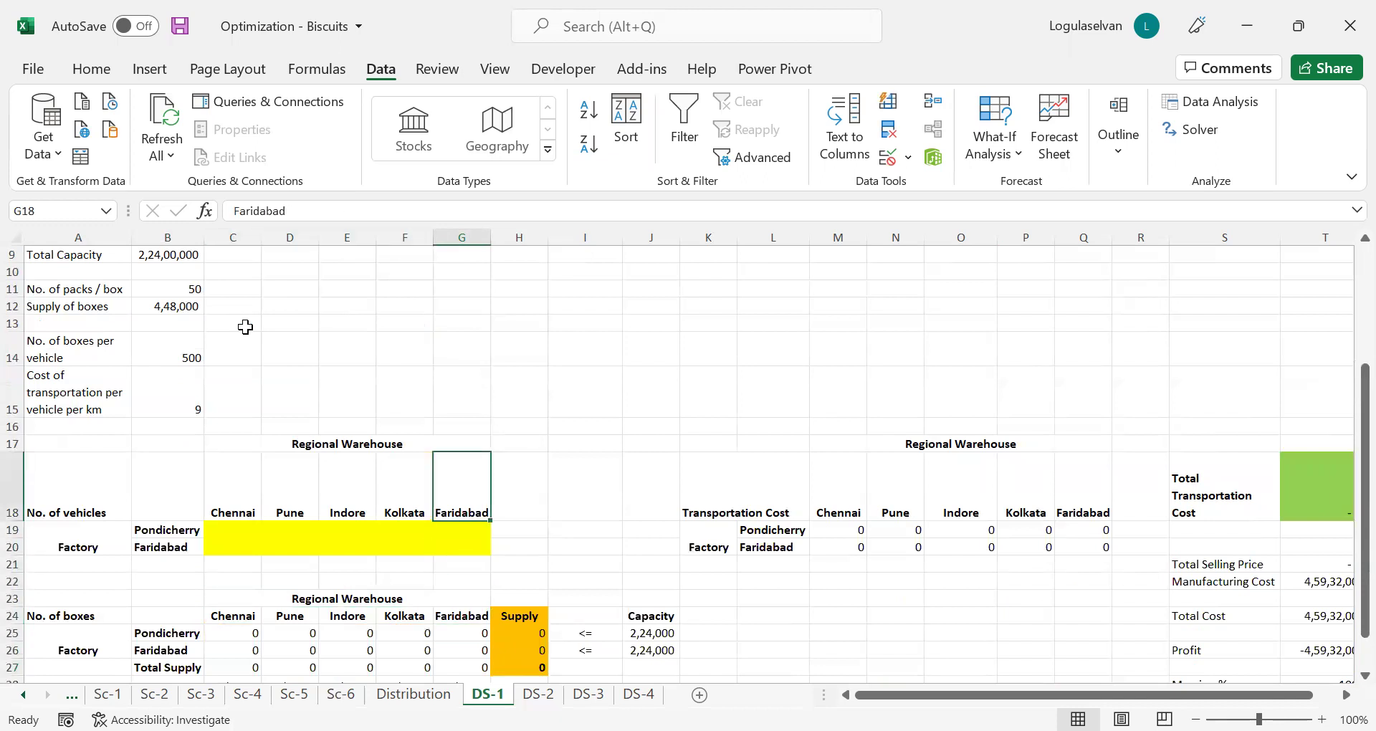
pyautogui.press('Up')
pyautogui.press('Up')
pyautogui.press('Up')
pyautogui.press('Up')
pyautogui.press('Up')
pyautogui.press('Up')
pyautogui.press('Up')
pyautogui.press('Up')
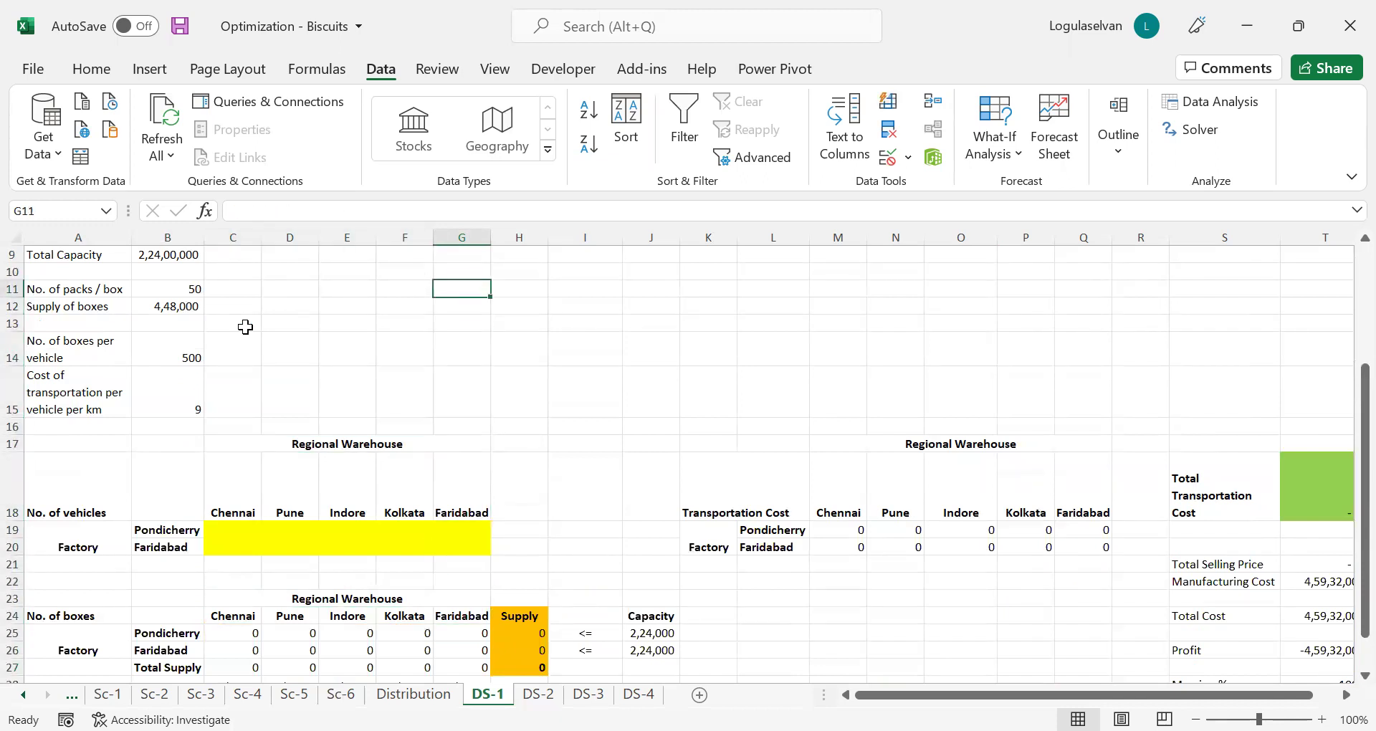
pyautogui.press('Up')
pyautogui.press('Up')
pyautogui.press('Up')
pyautogui.press('Up')
pyautogui.press('Down')
pyautogui.press('Down')
pyautogui.press('Down')
pyautogui.press('Down')
pyautogui.press('Down')
pyautogui.press('Down')
pyautogui.press('Down')
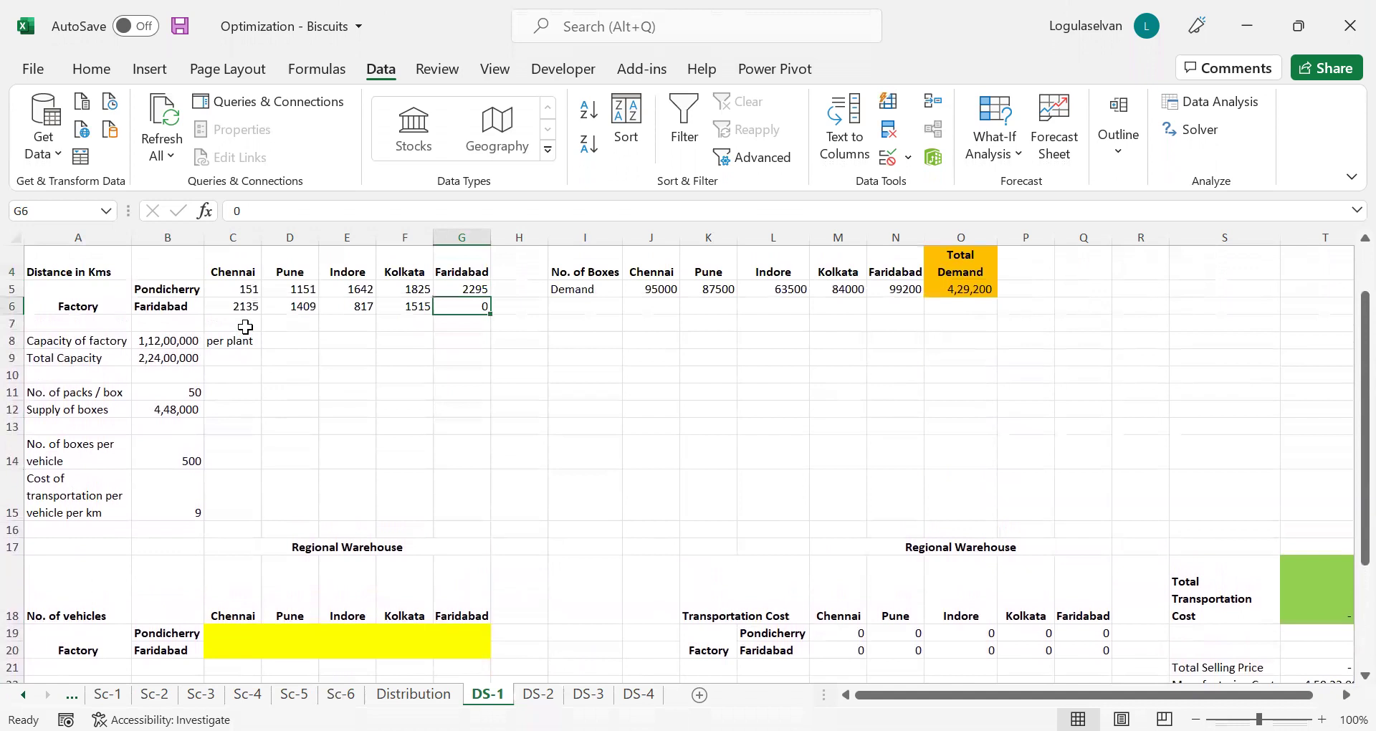
pyautogui.press('Down')
pyautogui.press('Down')
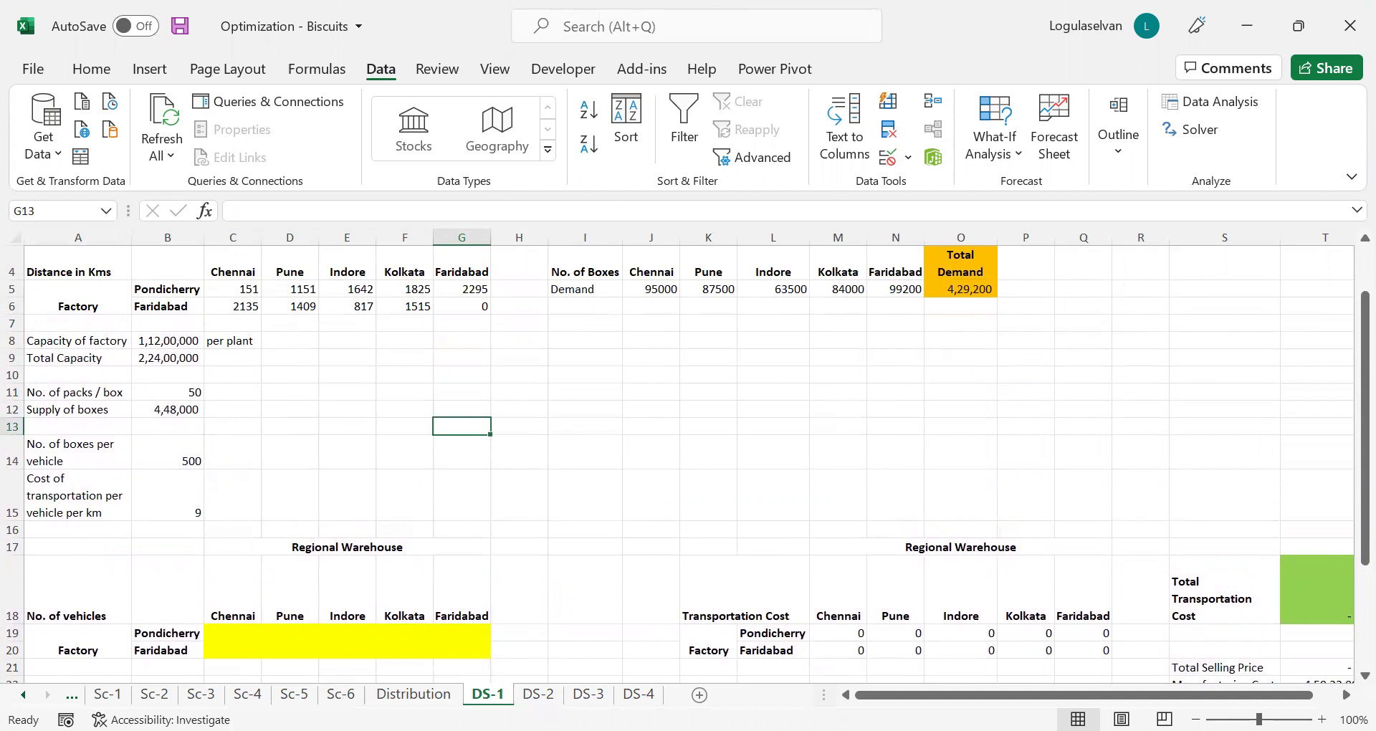
# On Sc-6, check the profit in B22 and the per-pack selling price, then return to DS-1.
pyautogui.click(341, 694)
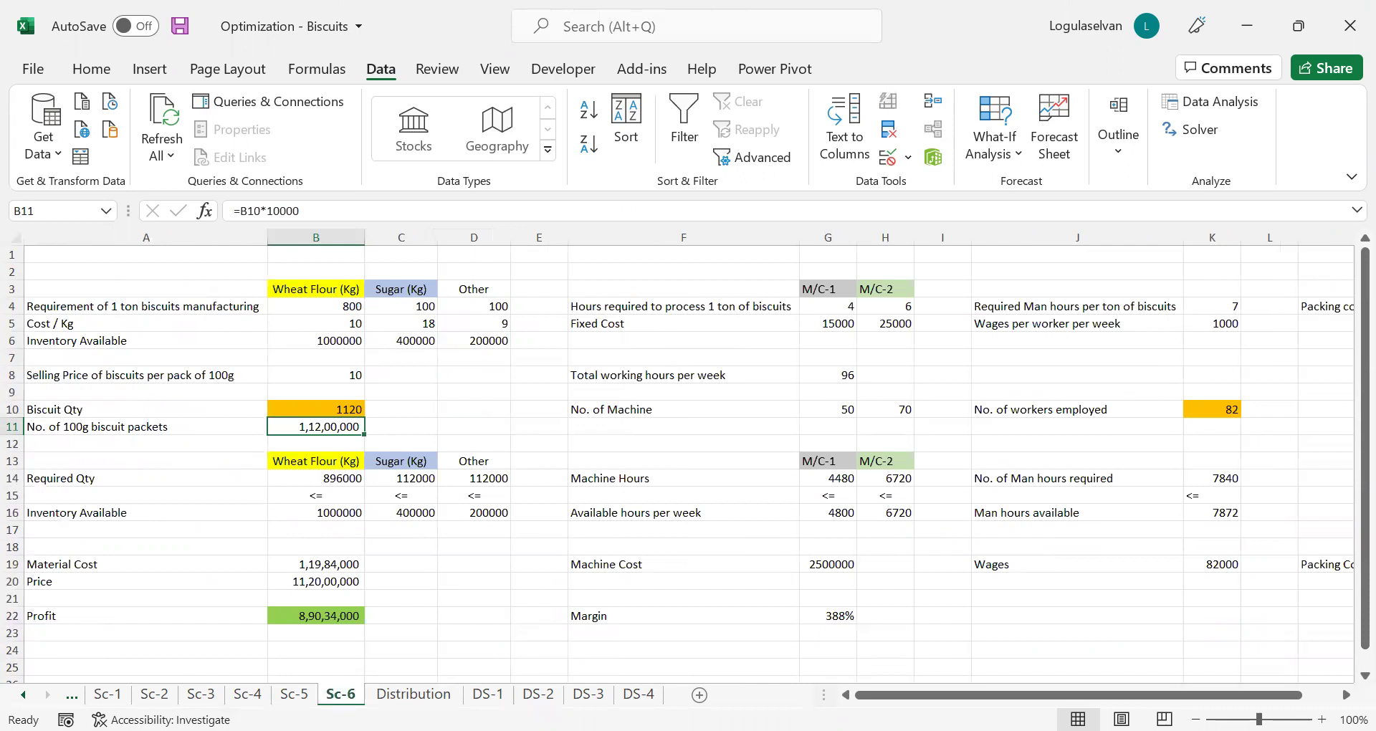
pyautogui.click(325, 618)
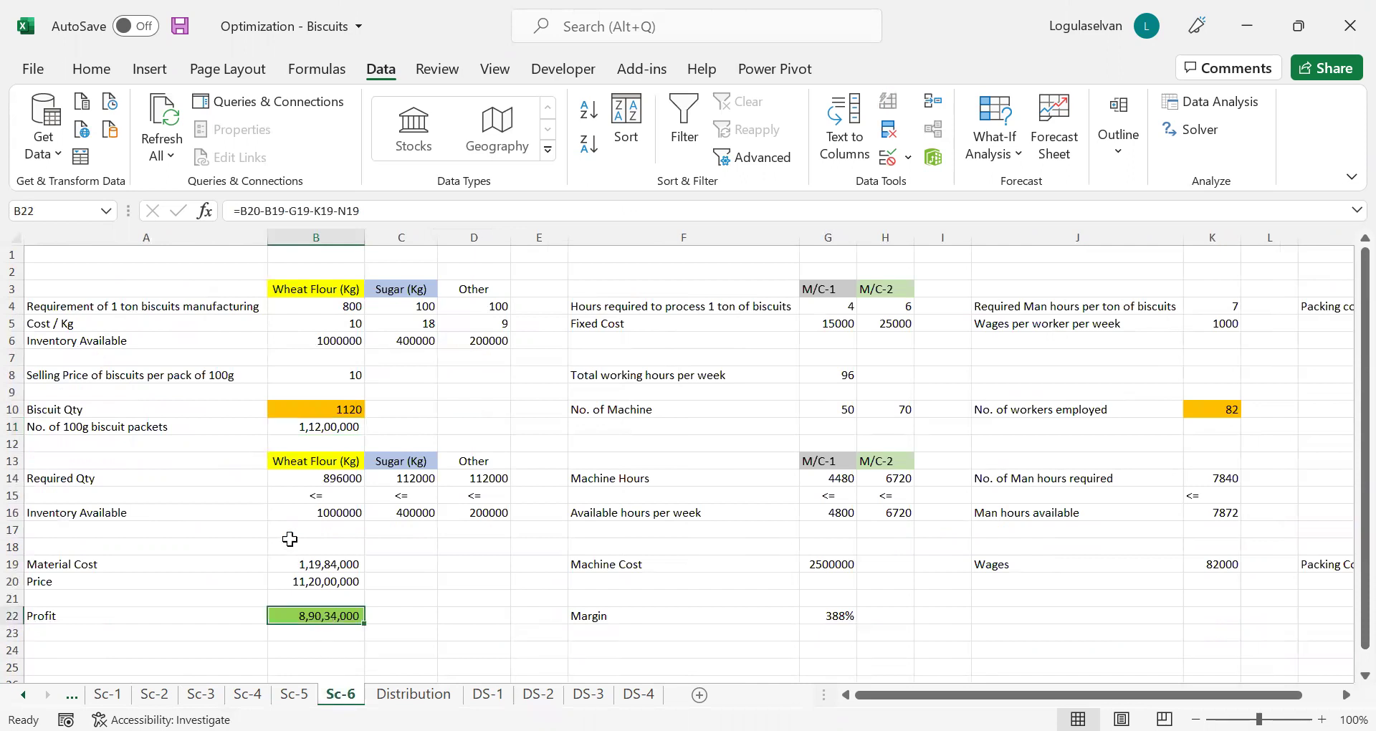
pyautogui.click(314, 381)
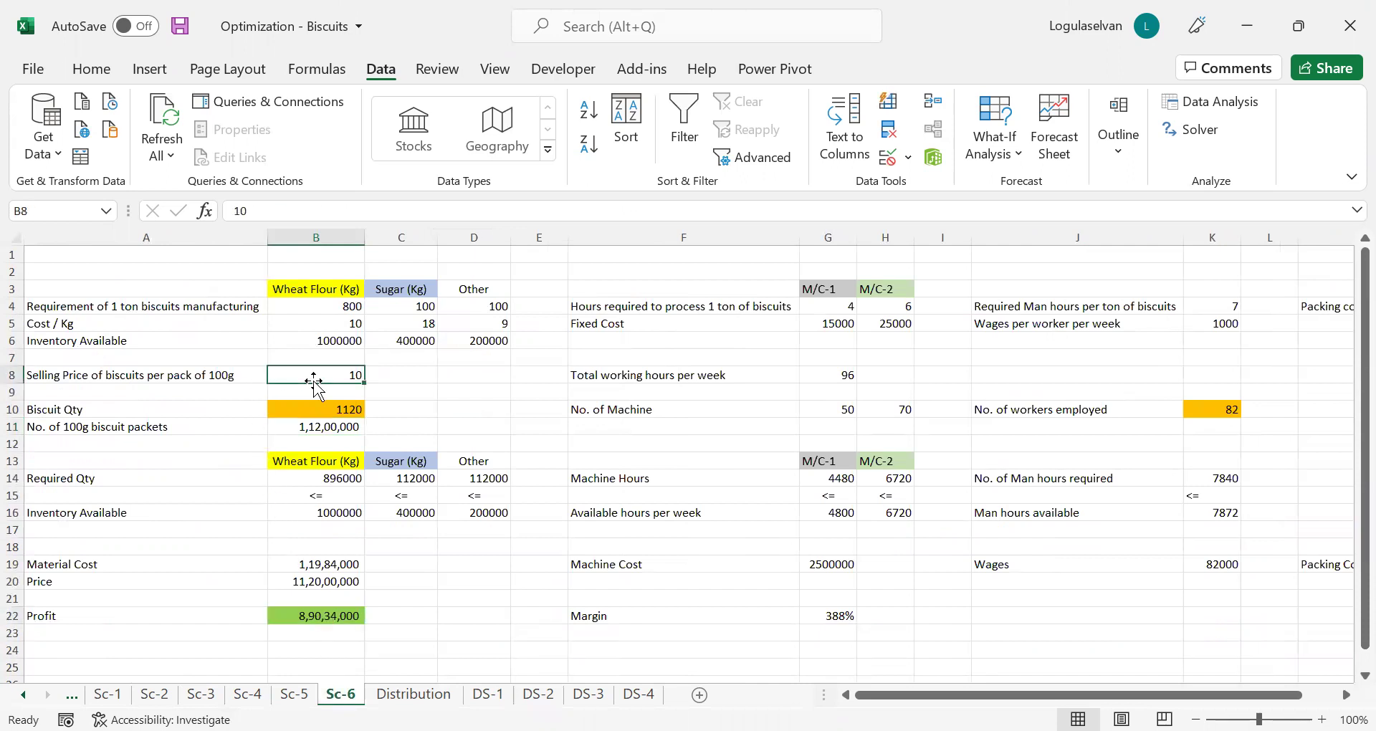
pyautogui.click(488, 694)
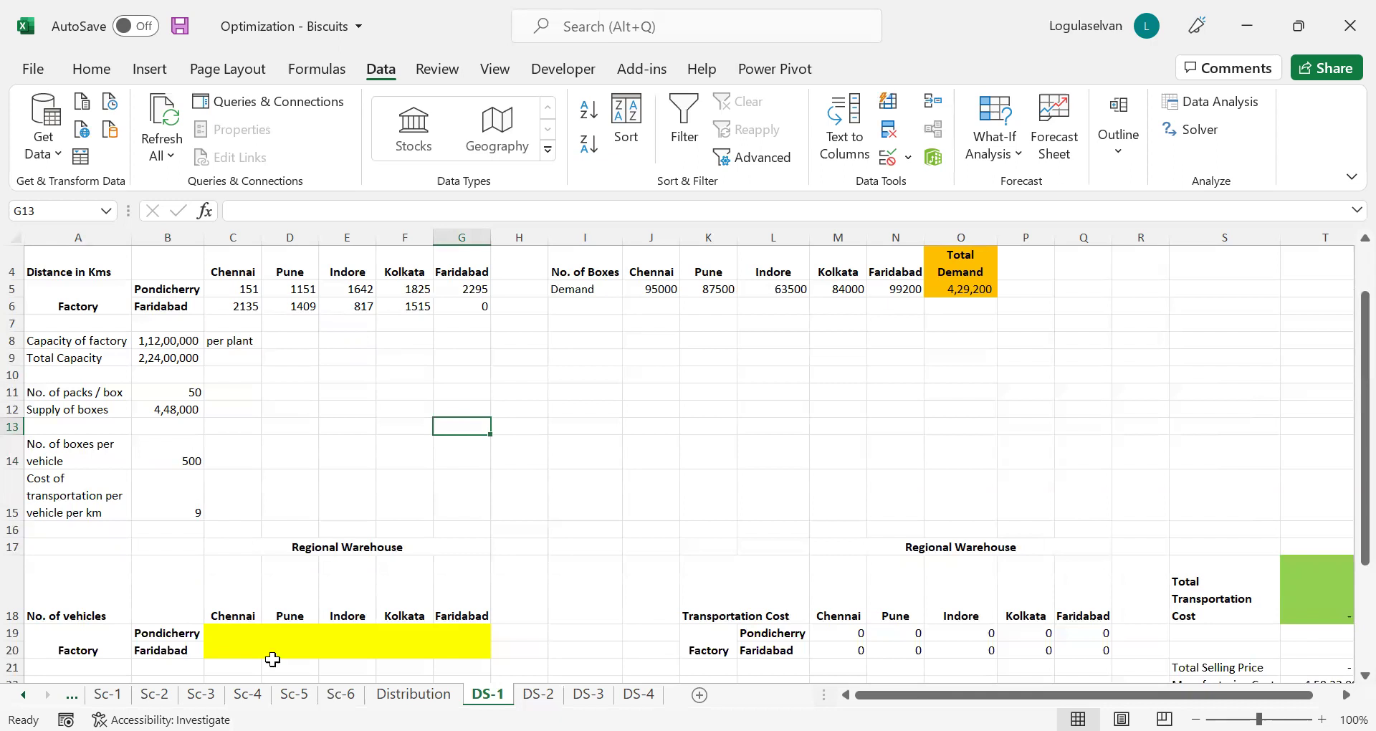
pyautogui.click(238, 633)
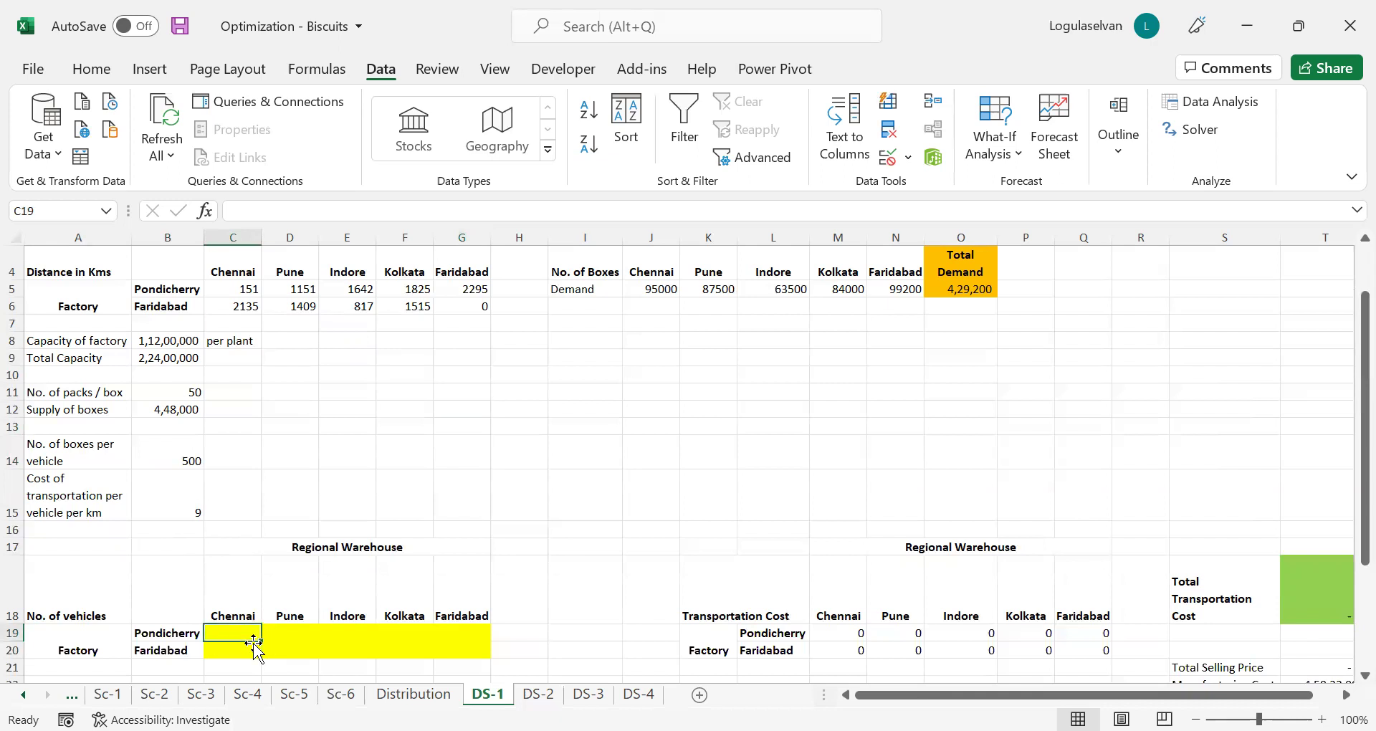
pyautogui.click(186, 456)
pyautogui.click(231, 633)
pyautogui.press('Up')
pyautogui.press('Up')
pyautogui.press('Up')
pyautogui.press('Up')
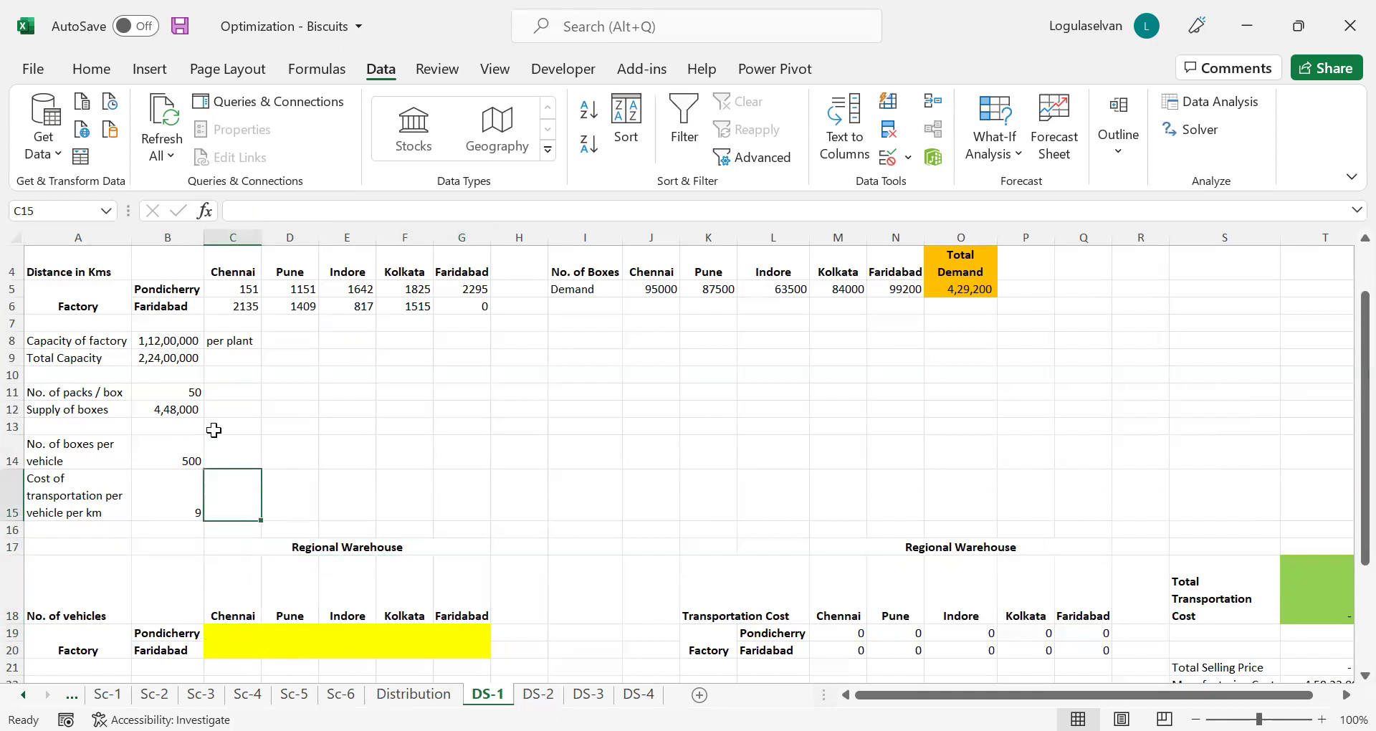
pyautogui.click(248, 288)
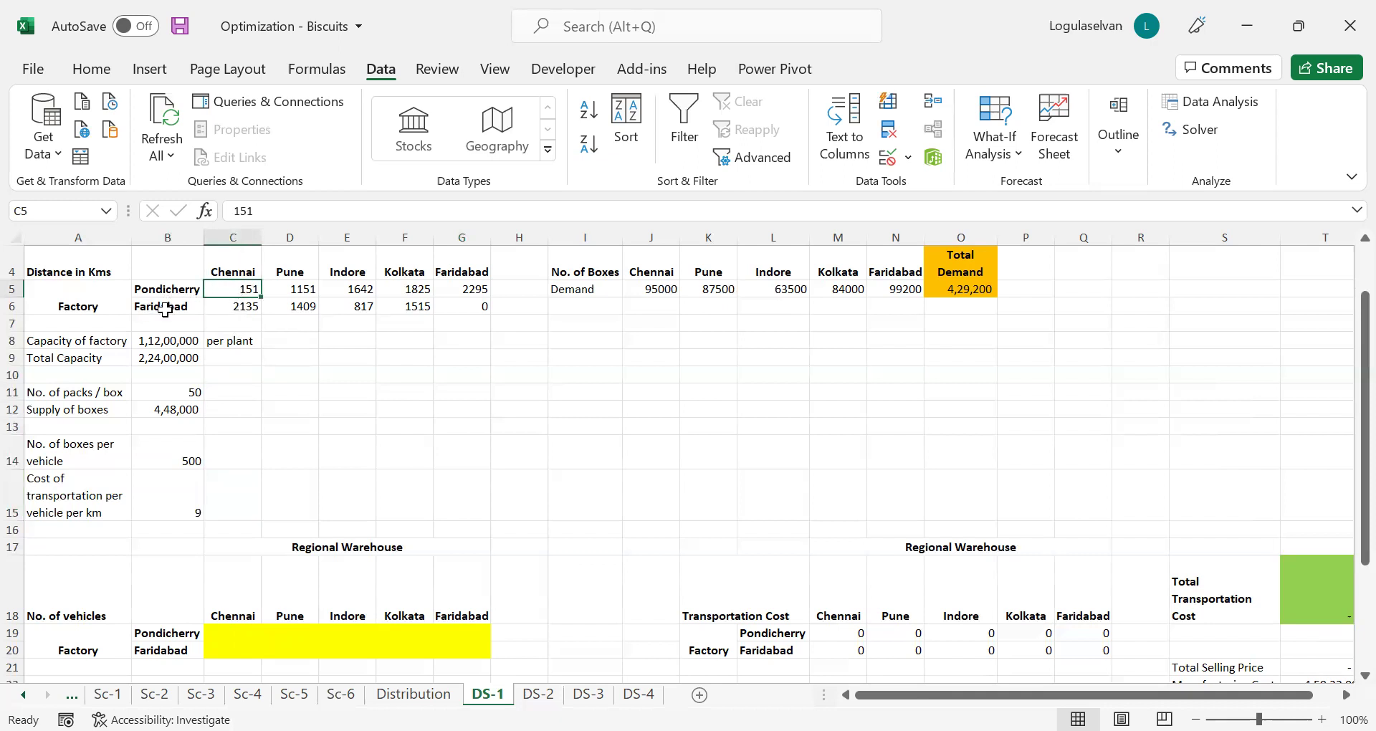
pyautogui.click(155, 492)
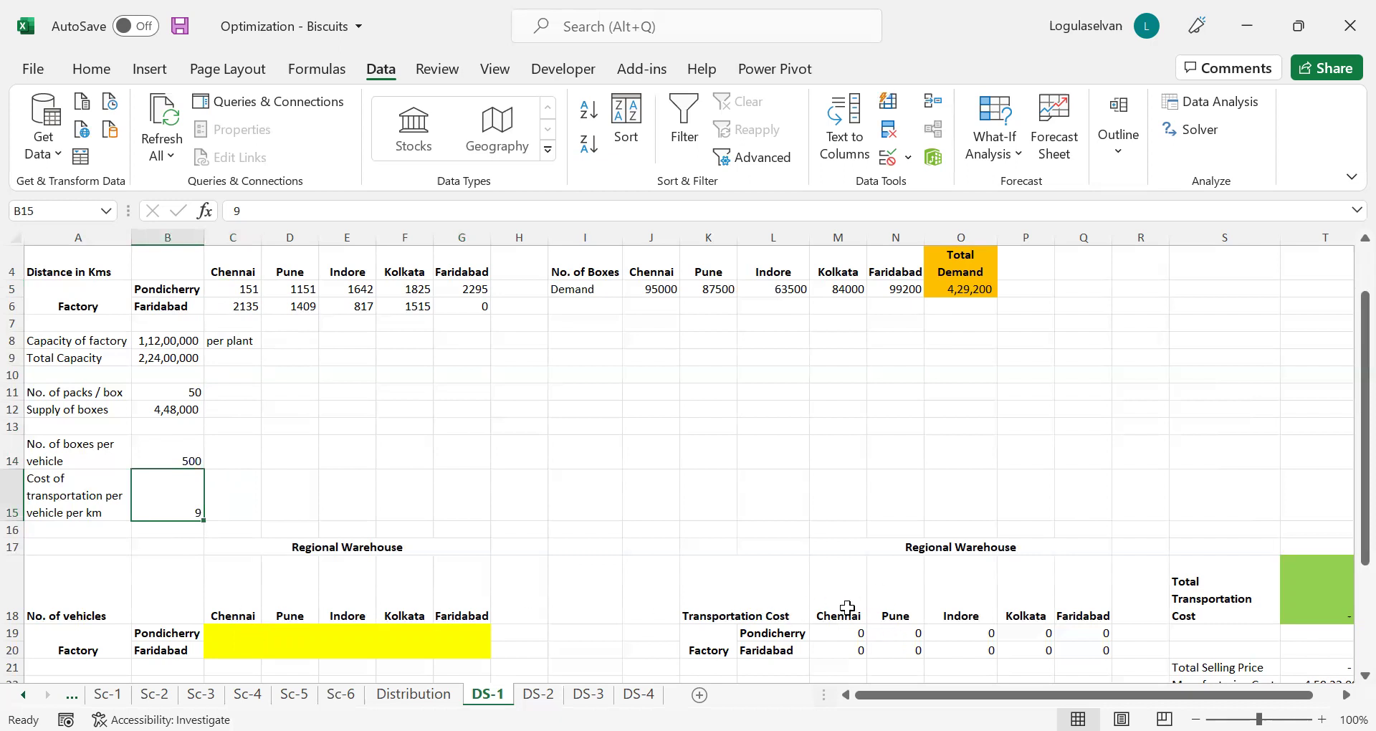
pyautogui.click(842, 636)
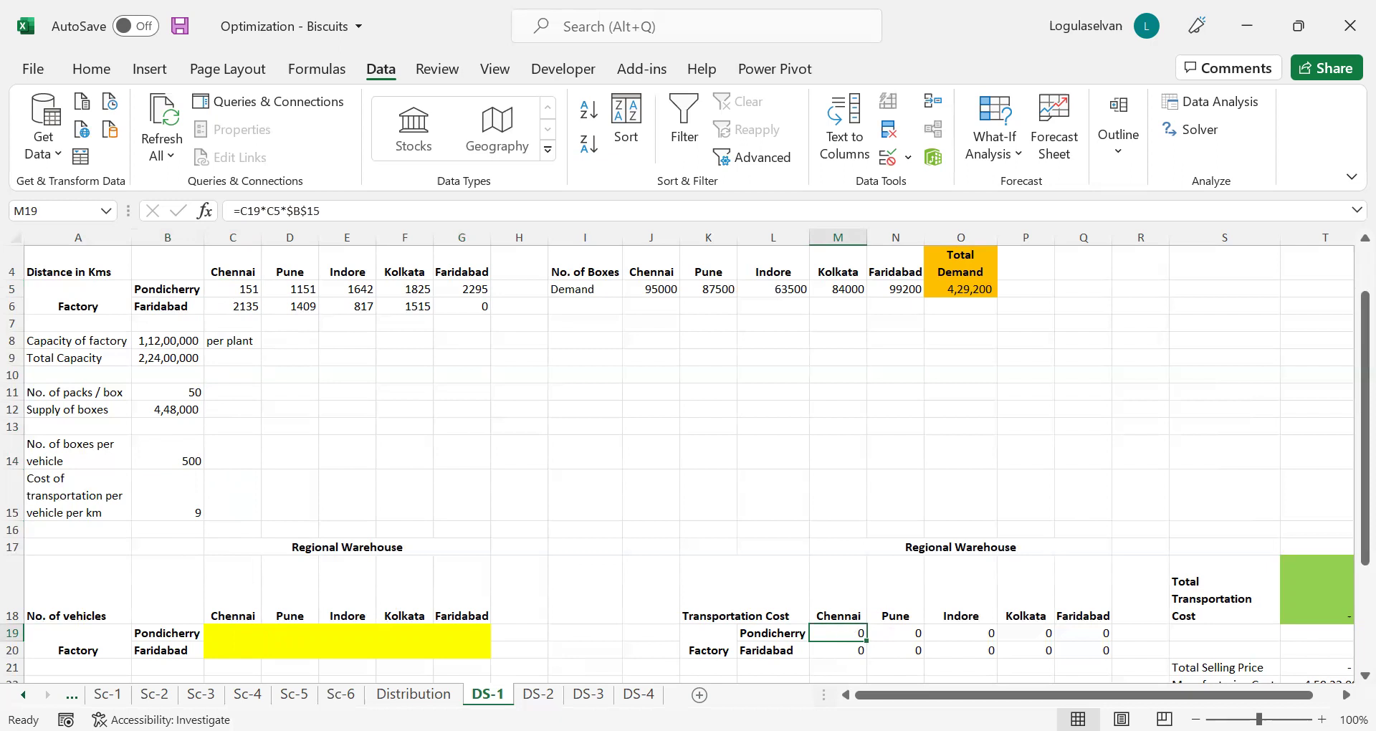
pyautogui.click(225, 637)
pyautogui.press('Down')
pyautogui.press('Down')
pyautogui.press('Down')
pyautogui.press('Down')
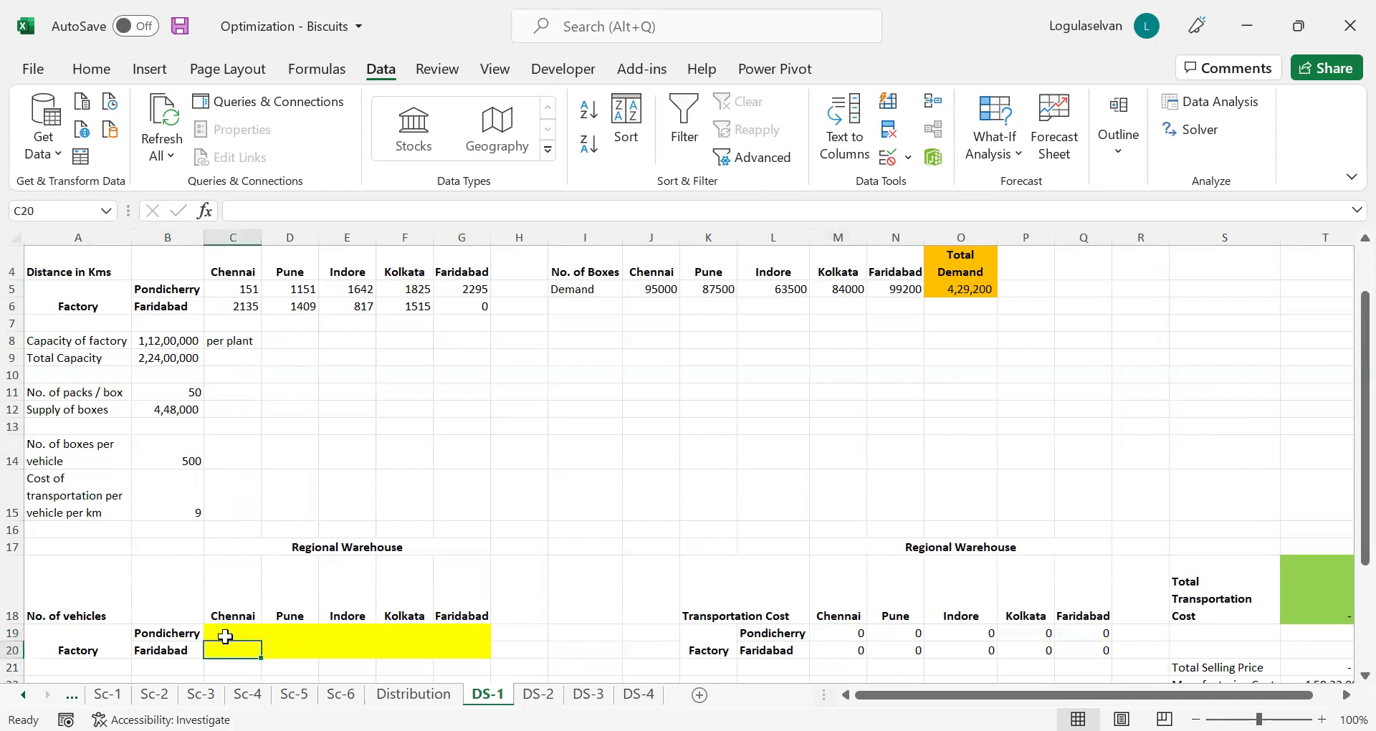
pyautogui.press('Down')
pyautogui.press('Down')
pyautogui.press('Down')
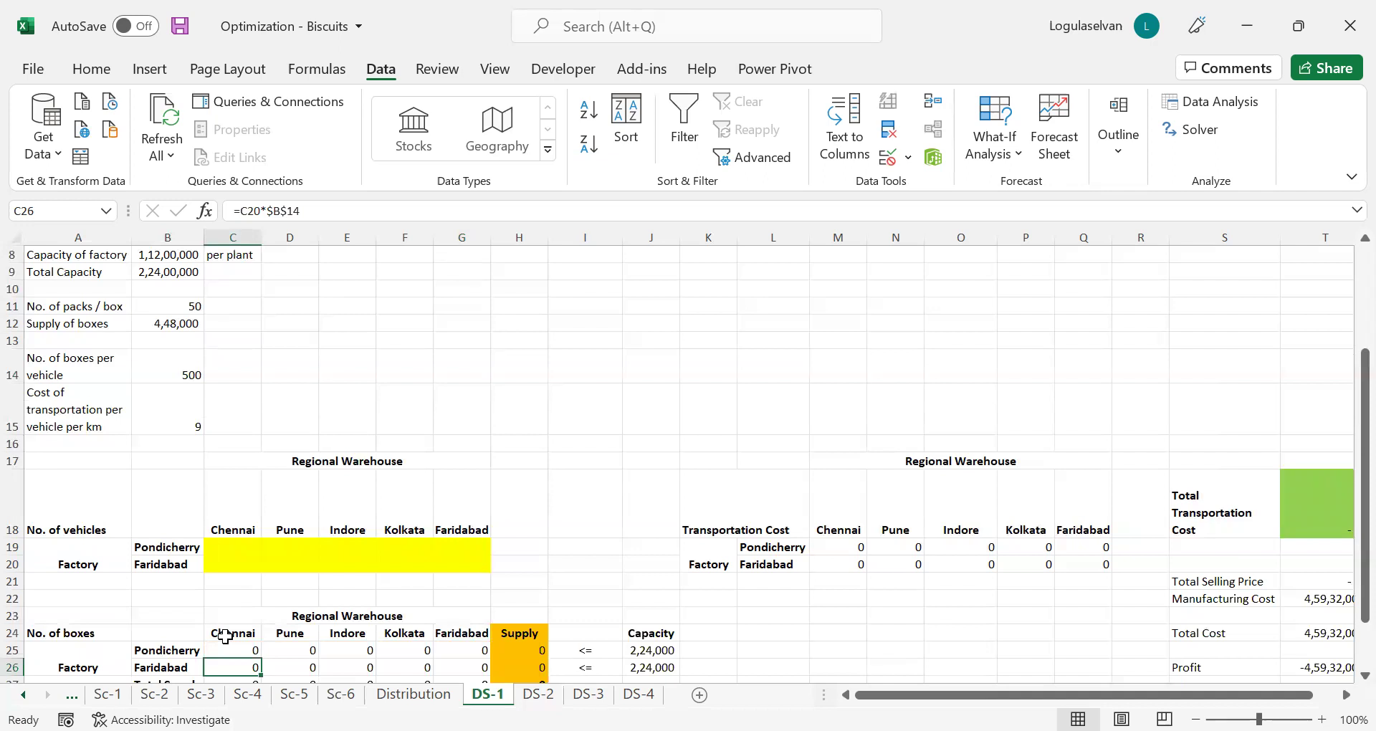
# Fill the vehicle grid C19:G20 with trial values of 1 using Ctrl+D and Ctrl+R.
pyautogui.scroll(-1, 225, 636)
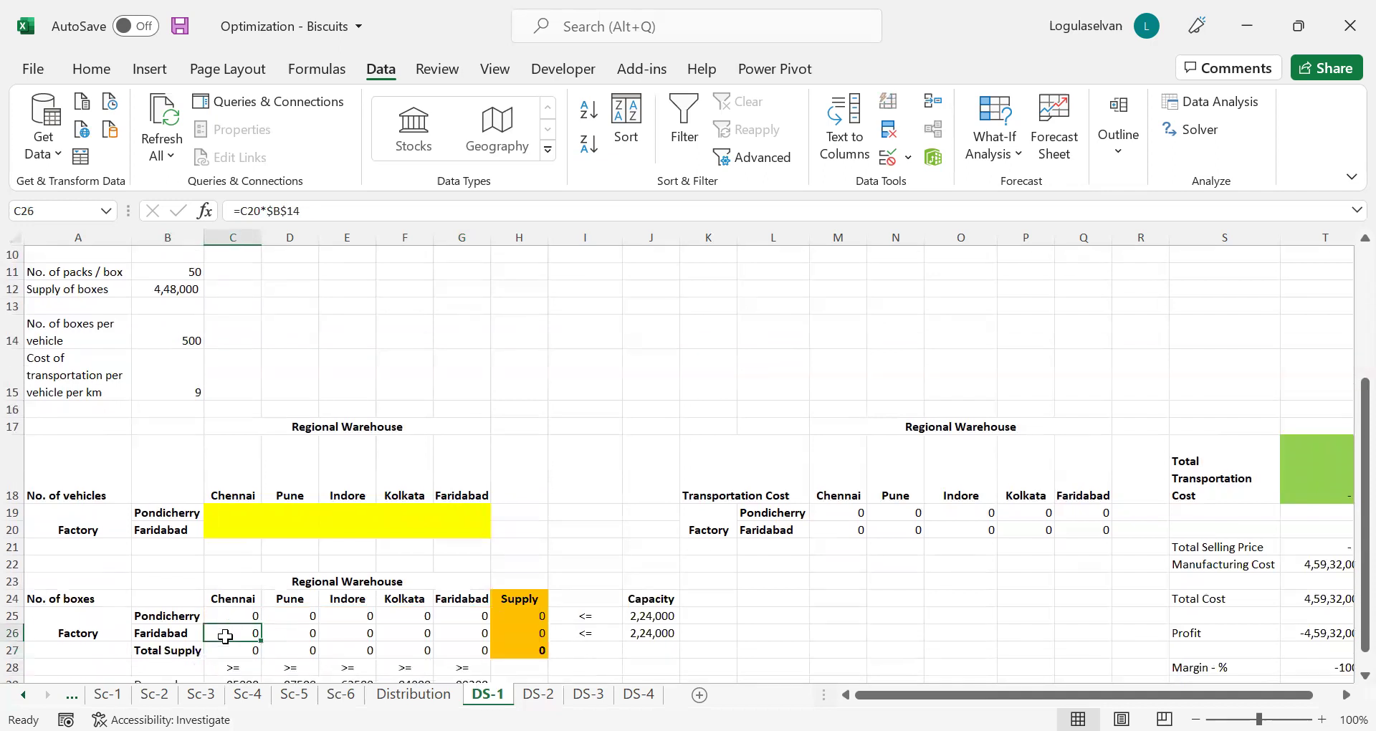
pyautogui.press('Up')
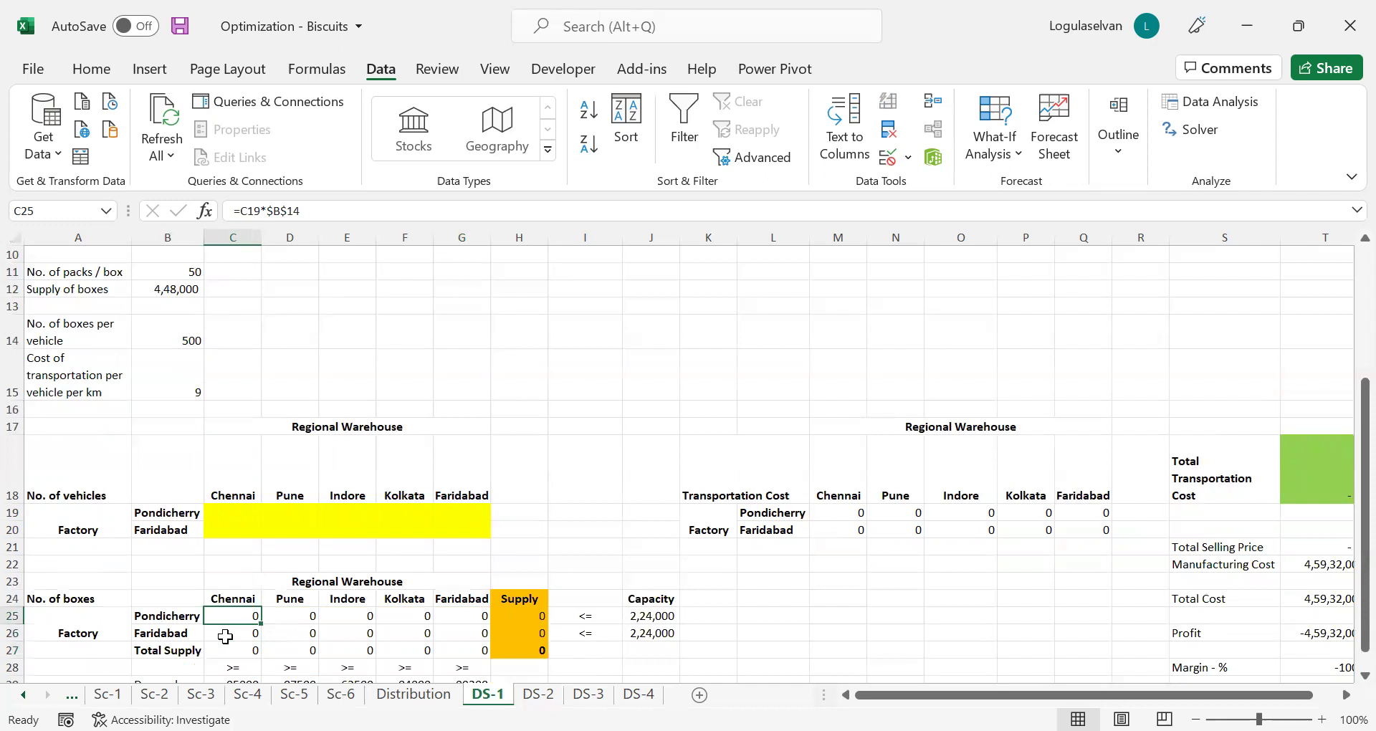
pyautogui.press('Up')
pyautogui.press('Down')
pyautogui.press('Up')
pyautogui.press('Up')
pyautogui.press('Up')
pyautogui.press('Up')
pyautogui.press('Up')
pyautogui.press('Up')
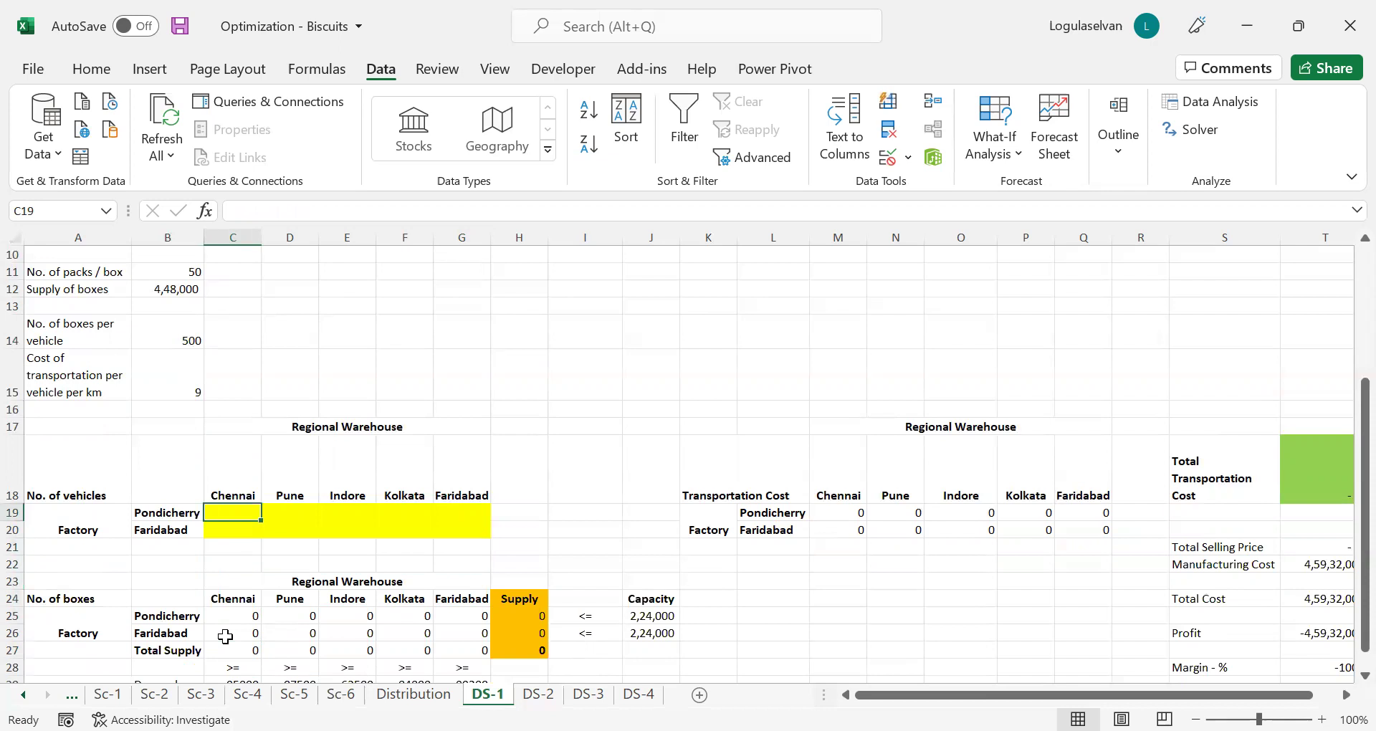
pyautogui.write('1')
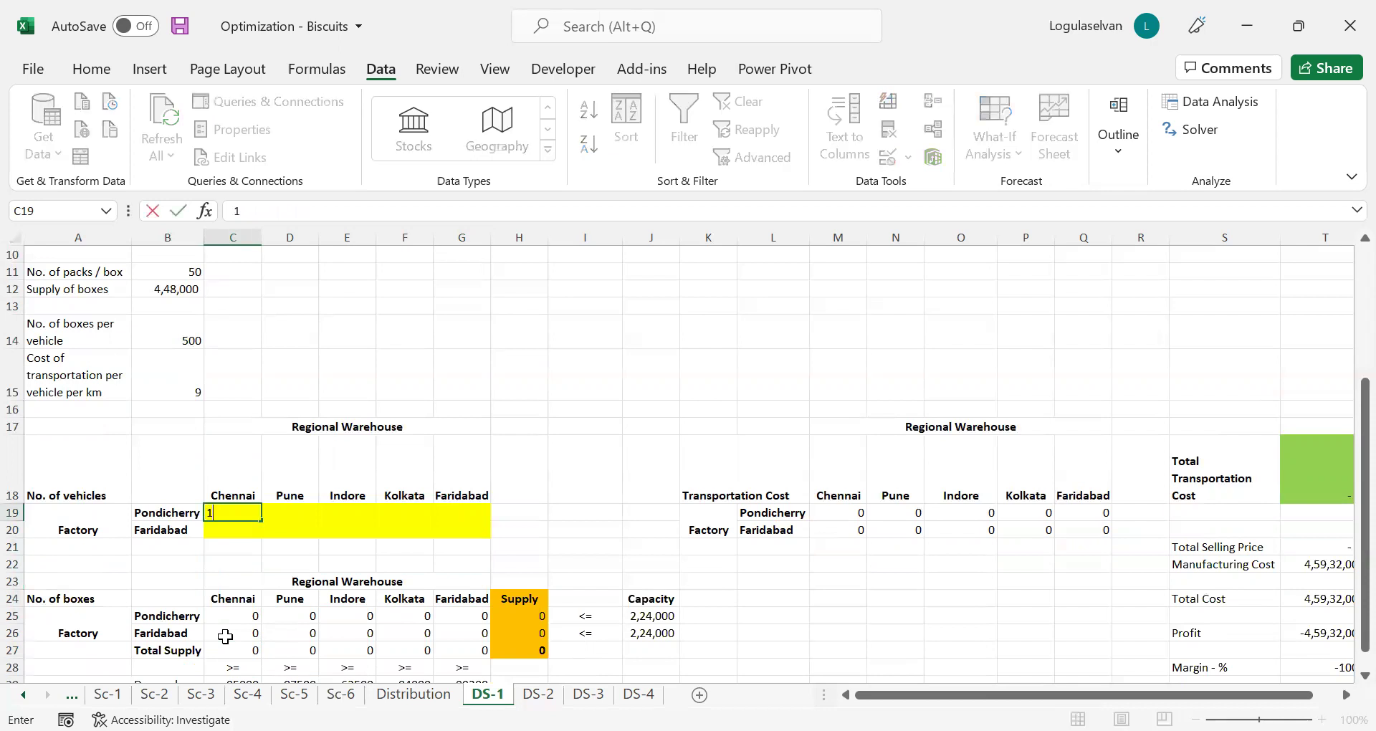
pyautogui.press('Right')
pyautogui.press('Left')
pyautogui.hotkey('shift', 'Down')
pyautogui.hotkey('shift', 'Right')
pyautogui.hotkey('shift', 'Right')
pyautogui.hotkey('shift', 'Right')
pyautogui.hotkey('shift', 'Right')
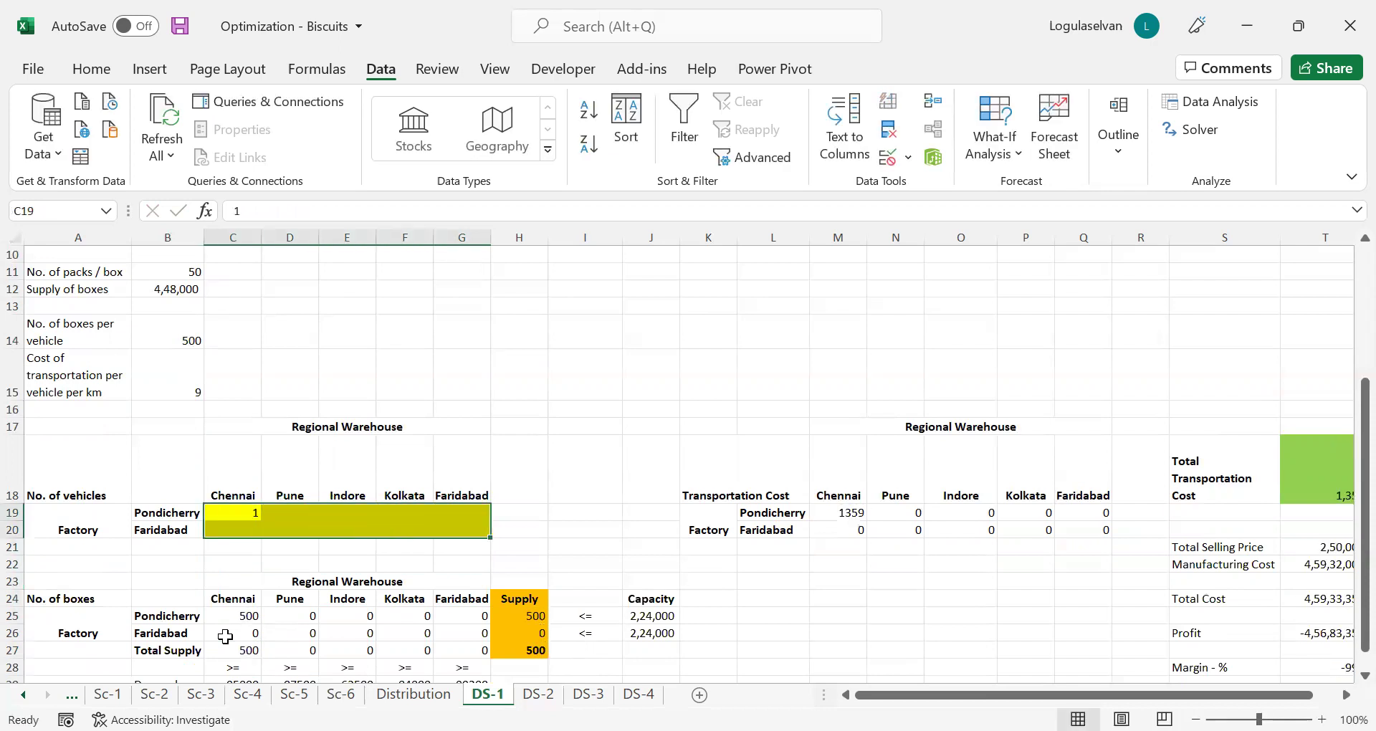
pyautogui.hotkey('ctrl', 'd')
pyautogui.hotkey('ctrl', 'r')
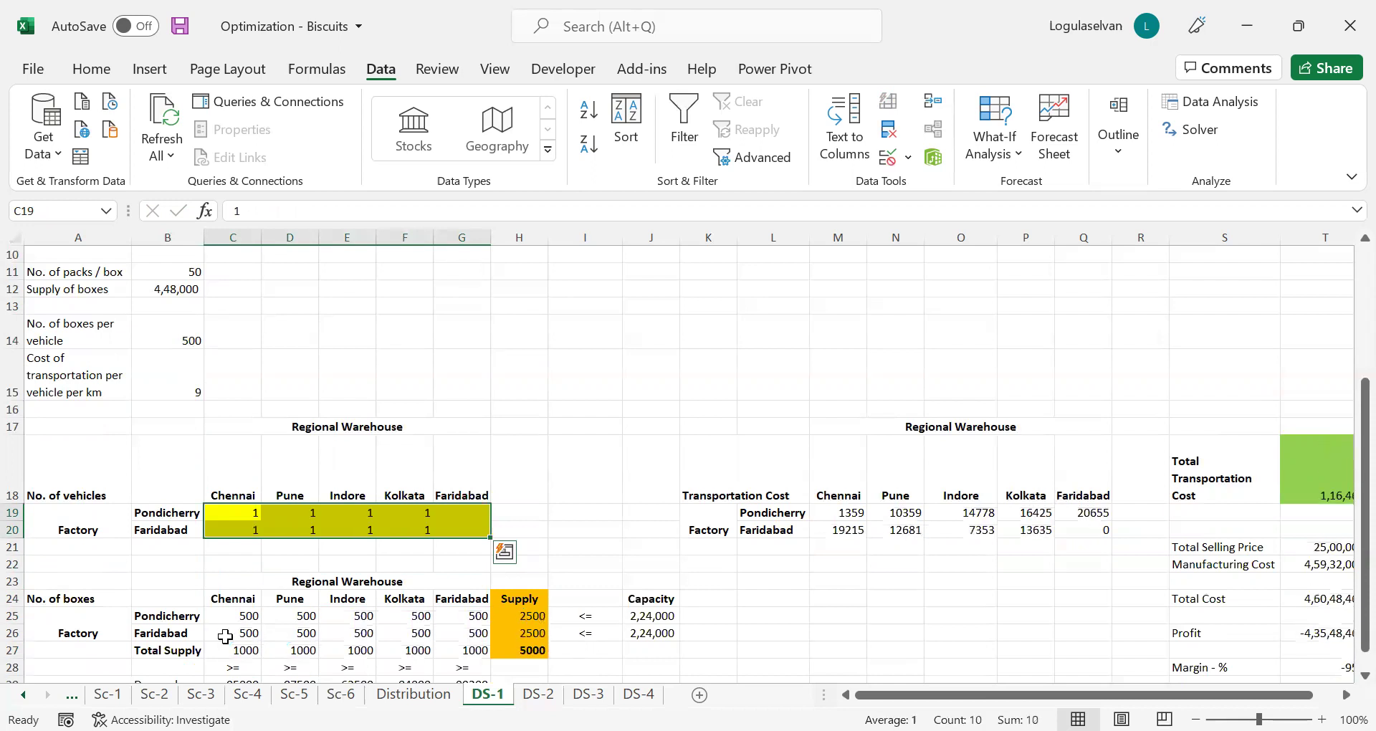
# Check the C25 box-count formula and set Pondicherry–Chennai to 2 vehicles.
pyautogui.press('Down')
pyautogui.press('Down')
pyautogui.press('Down')
pyautogui.press('Down')
pyautogui.press('Down')
pyautogui.press('Down')
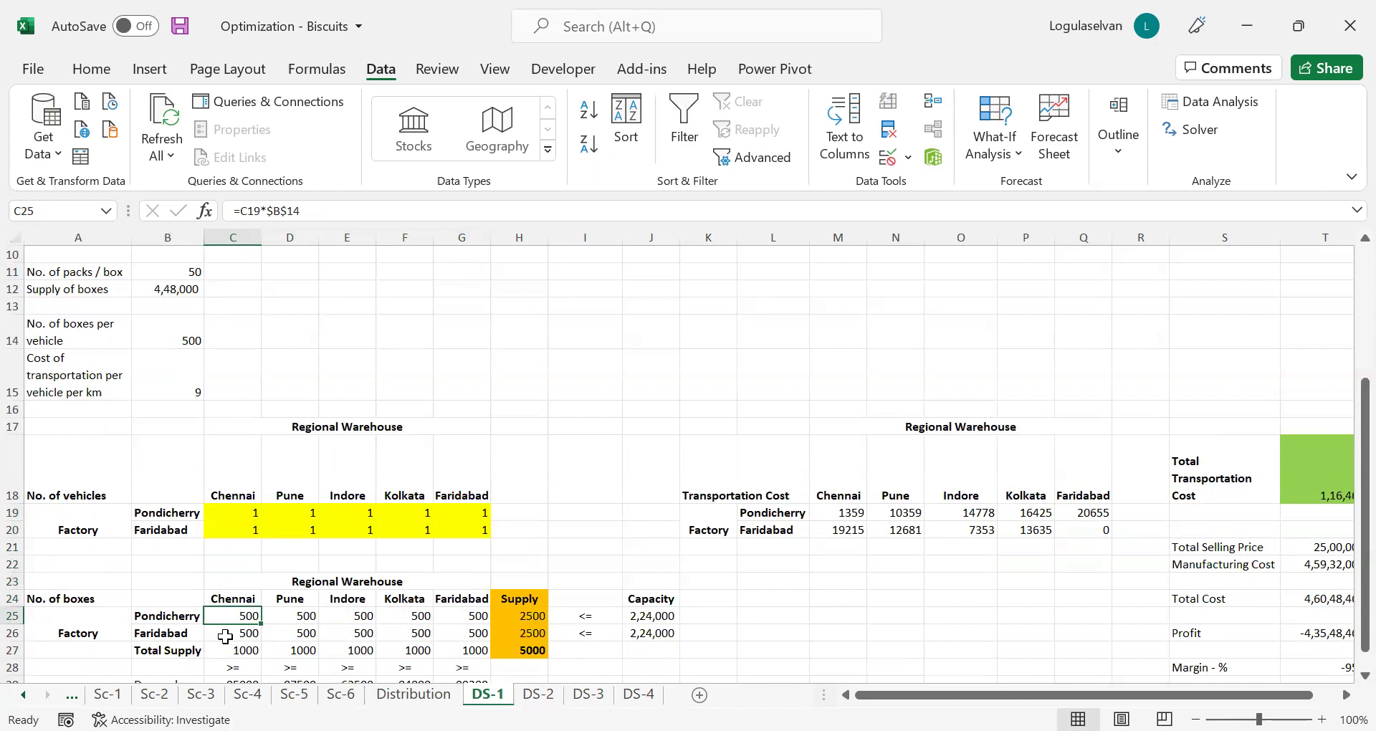
pyautogui.press('F2')
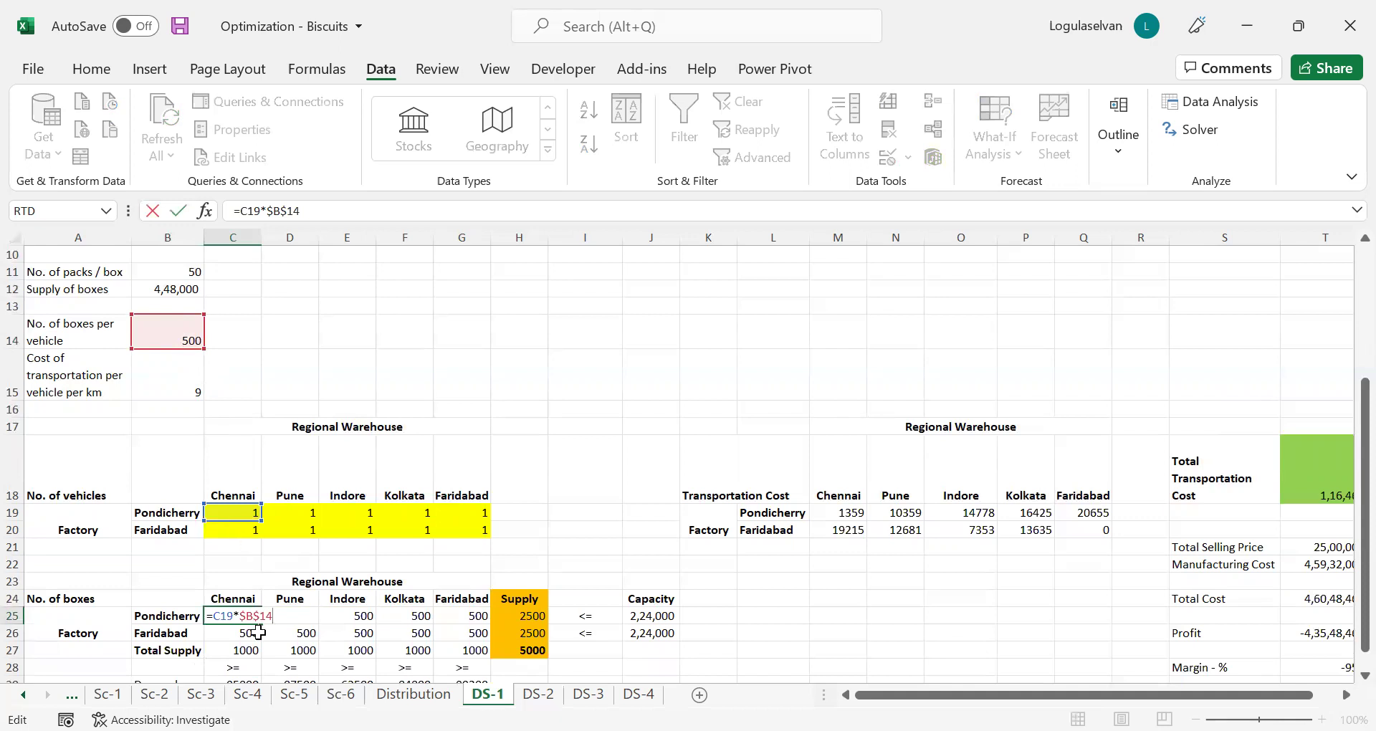
pyautogui.press('Return')
pyautogui.press('Up')
pyautogui.press('Up')
pyautogui.press('Up')
pyautogui.press('Up')
pyautogui.press('Up')
pyautogui.press('Up')
pyautogui.press('Up')
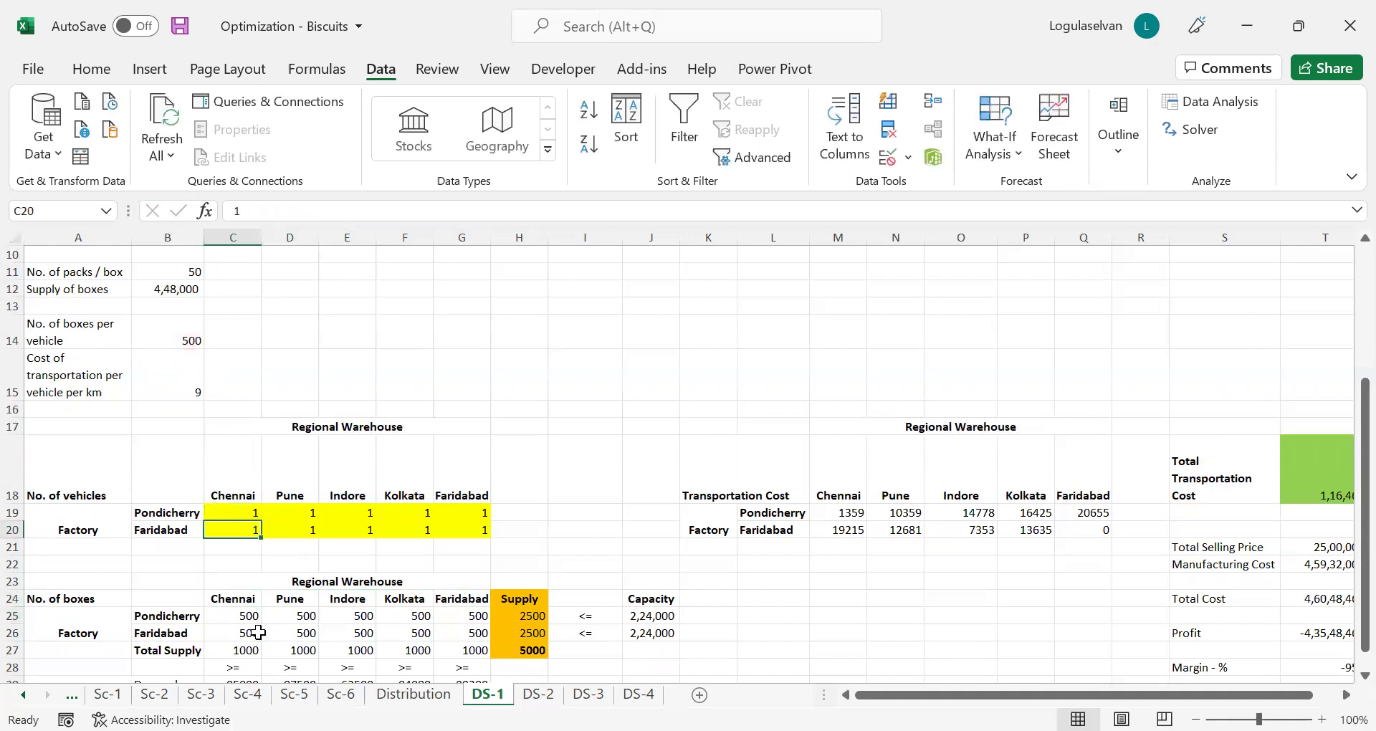
pyautogui.press('F2')
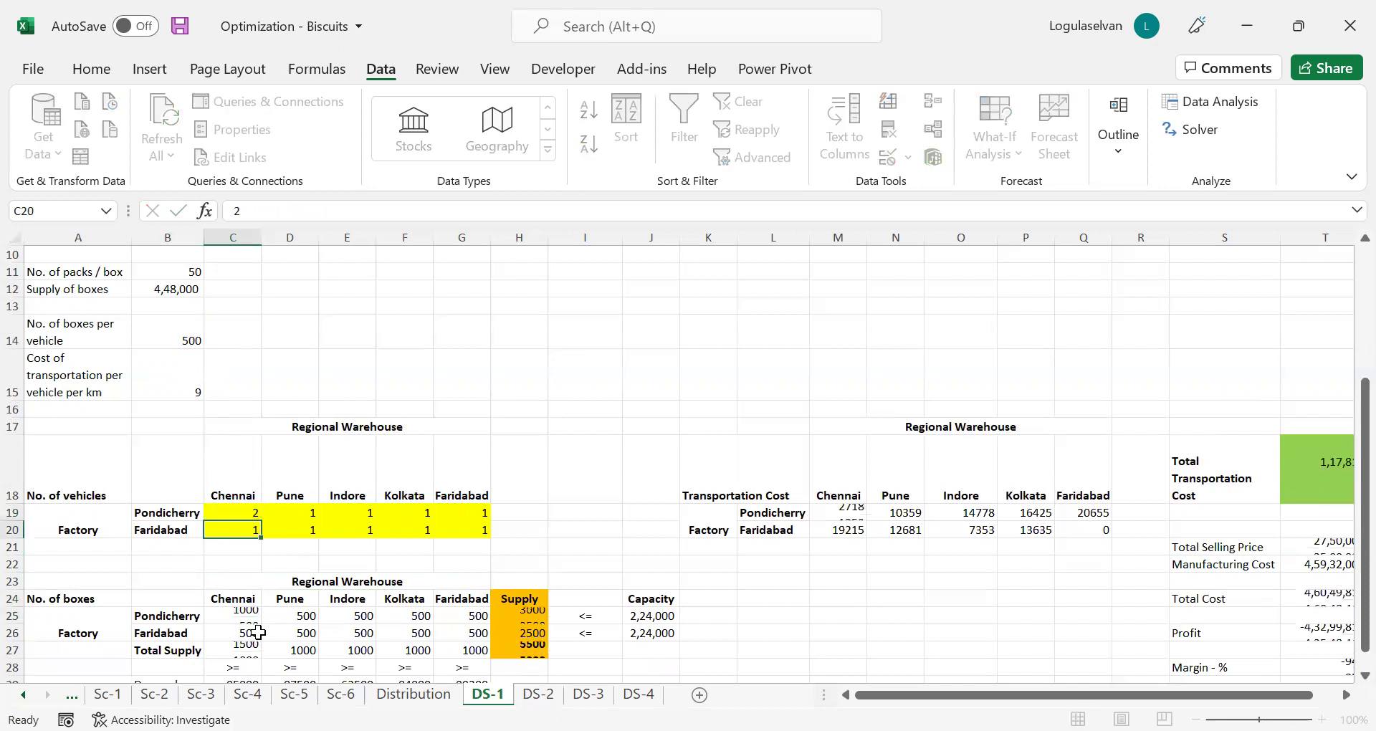
pyautogui.press('Down')
pyautogui.press('Down')
pyautogui.press('Down')
pyautogui.press('Down')
pyautogui.press('Down')
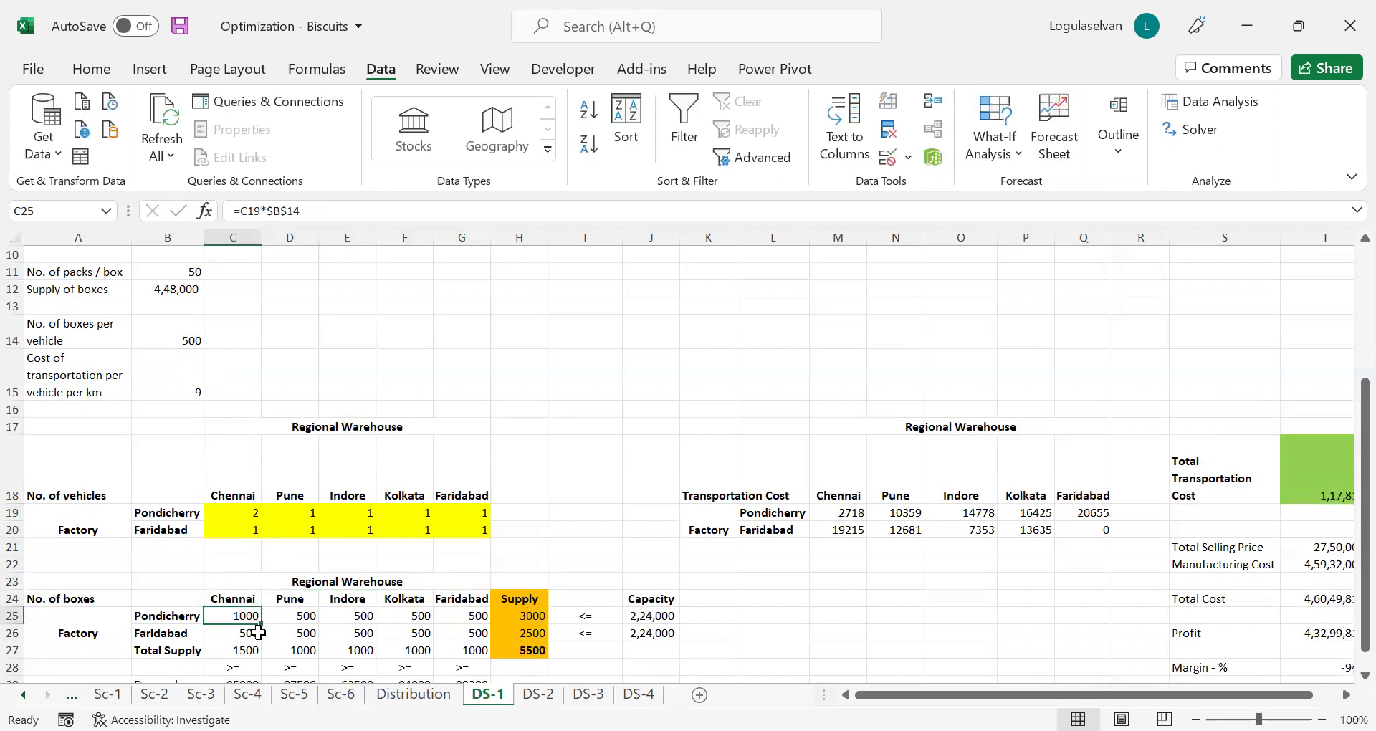
pyautogui.press('Right')
pyautogui.press('Right')
pyautogui.press('Right')
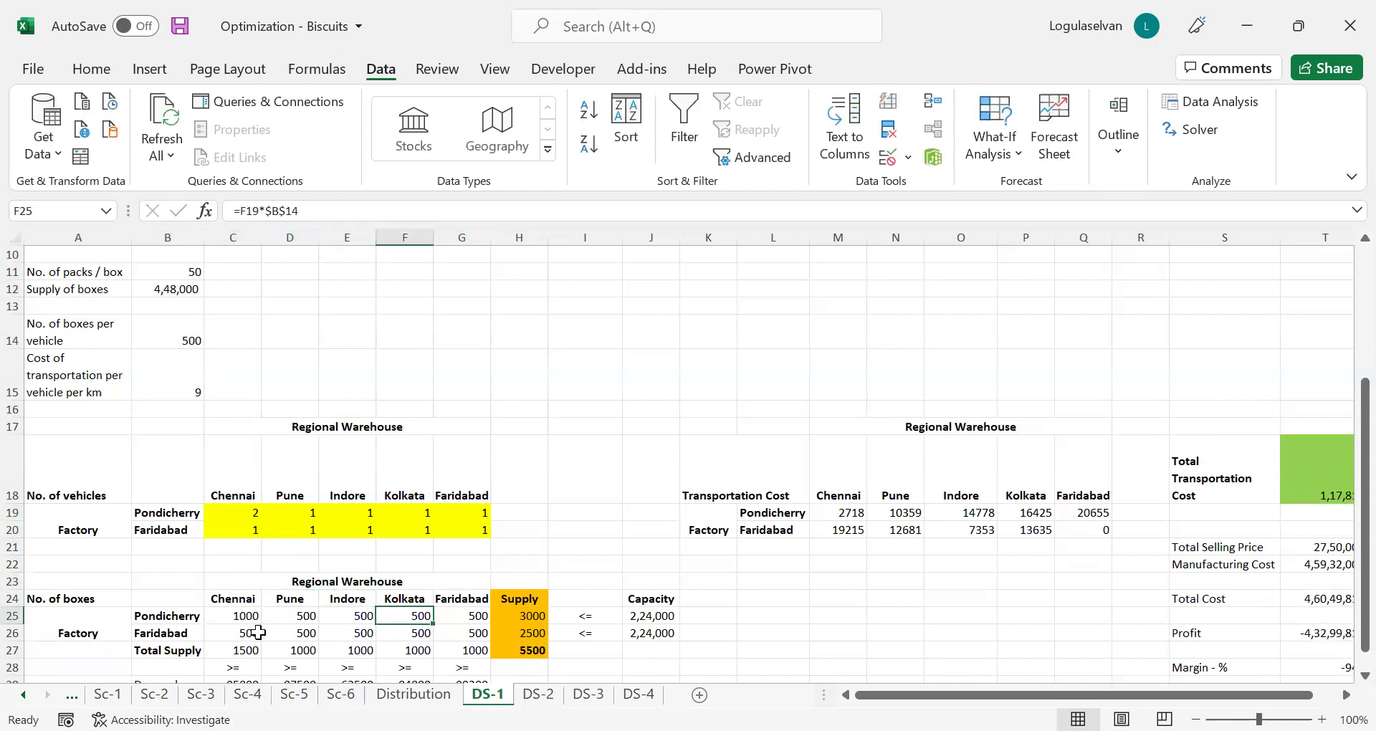
pyautogui.press('Left')
pyautogui.press('Left')
pyautogui.press('Left')
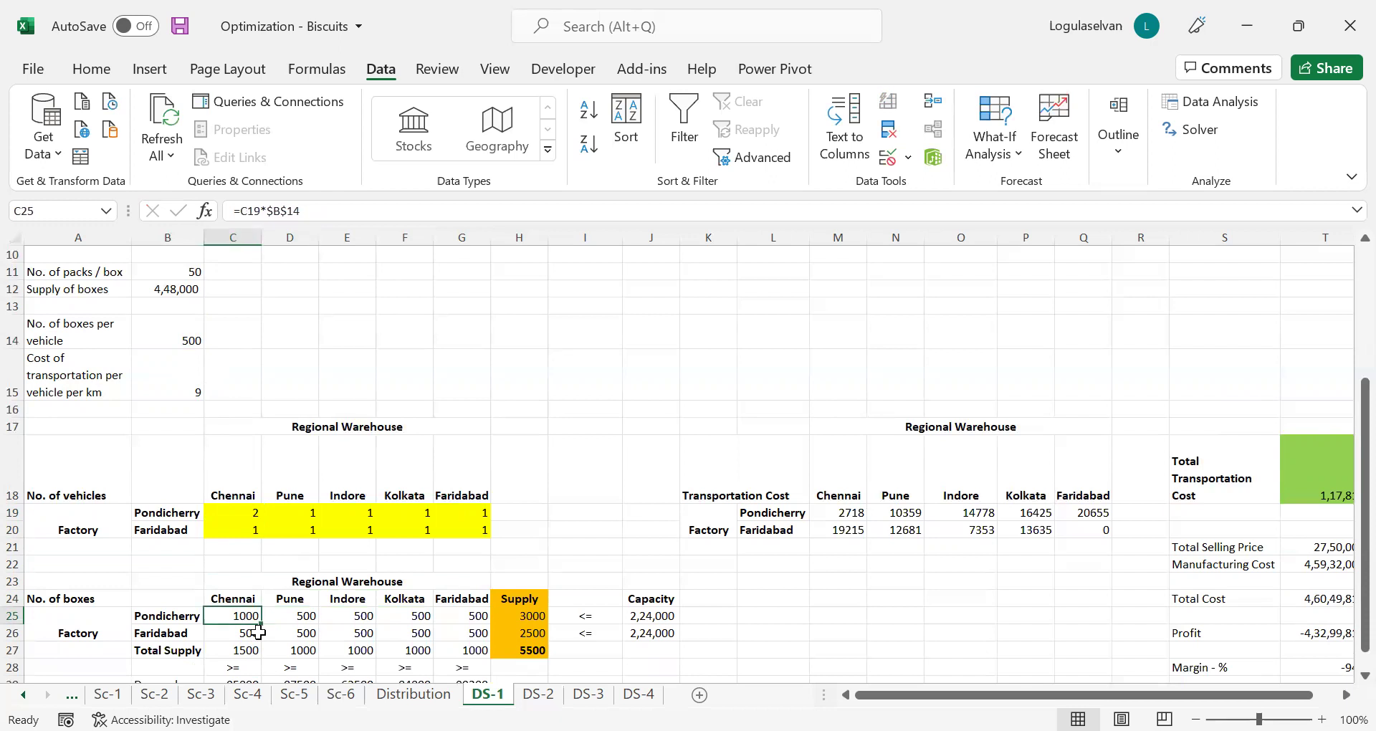
# Check boxes per vehicle in B14 and the D25 formula, then set Faridabad–Pune to 3 vehicles.
pyautogui.click(187, 319)
pyautogui.click(307, 615)
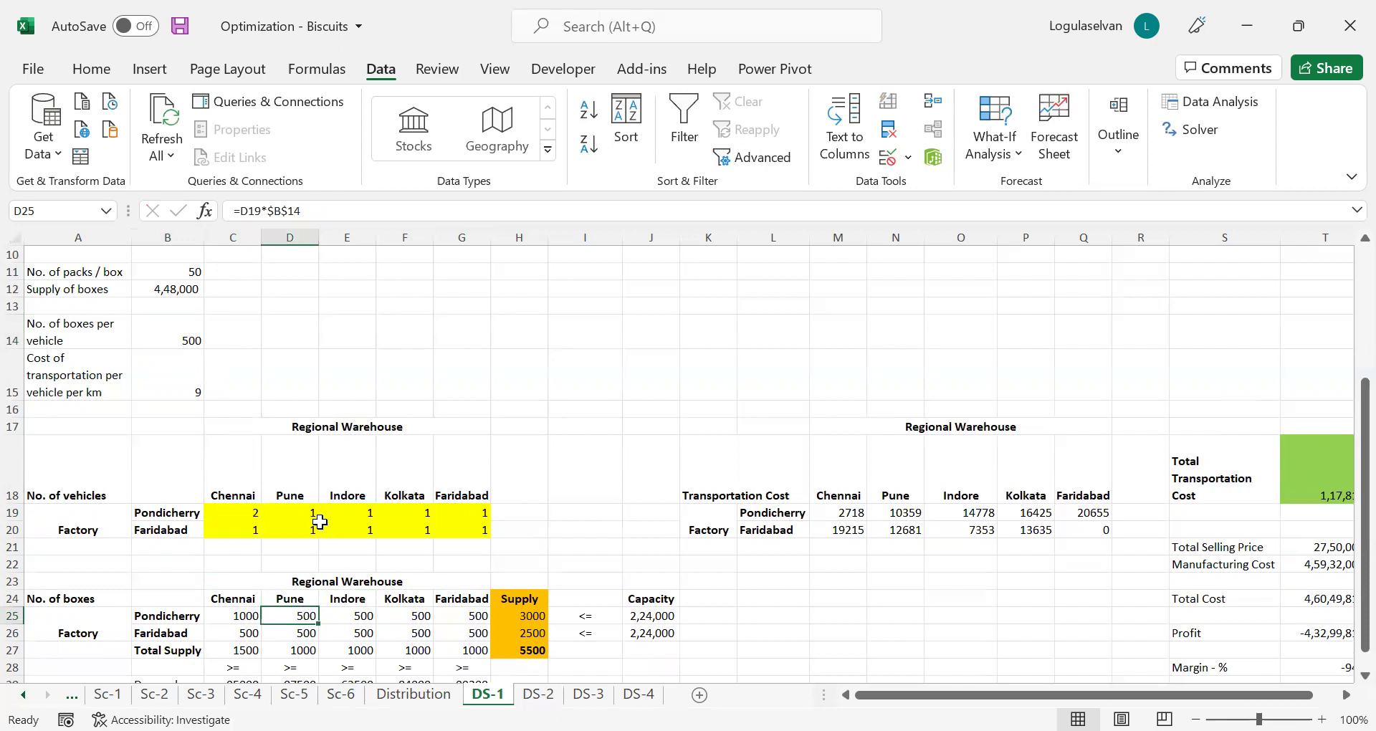
pyautogui.click(307, 510)
pyautogui.press('Down')
pyautogui.press('Down')
pyautogui.press('Down')
pyautogui.press('Down')
pyautogui.press('Down')
pyautogui.press('Down')
pyautogui.press('F2')
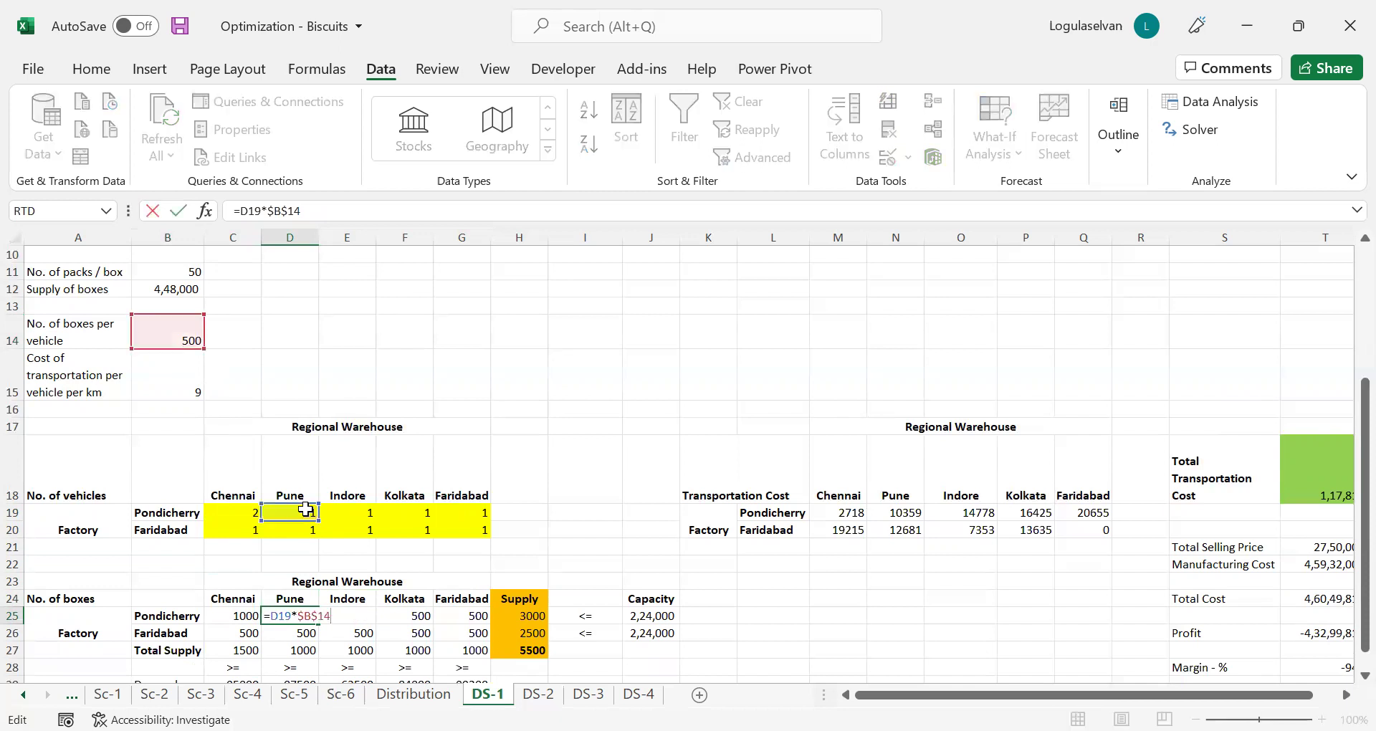
pyautogui.press('Return')
pyautogui.press('Up')
pyautogui.press('Up')
pyautogui.press('Up')
pyautogui.press('Up')
pyautogui.press('Up')
pyautogui.press('Up')
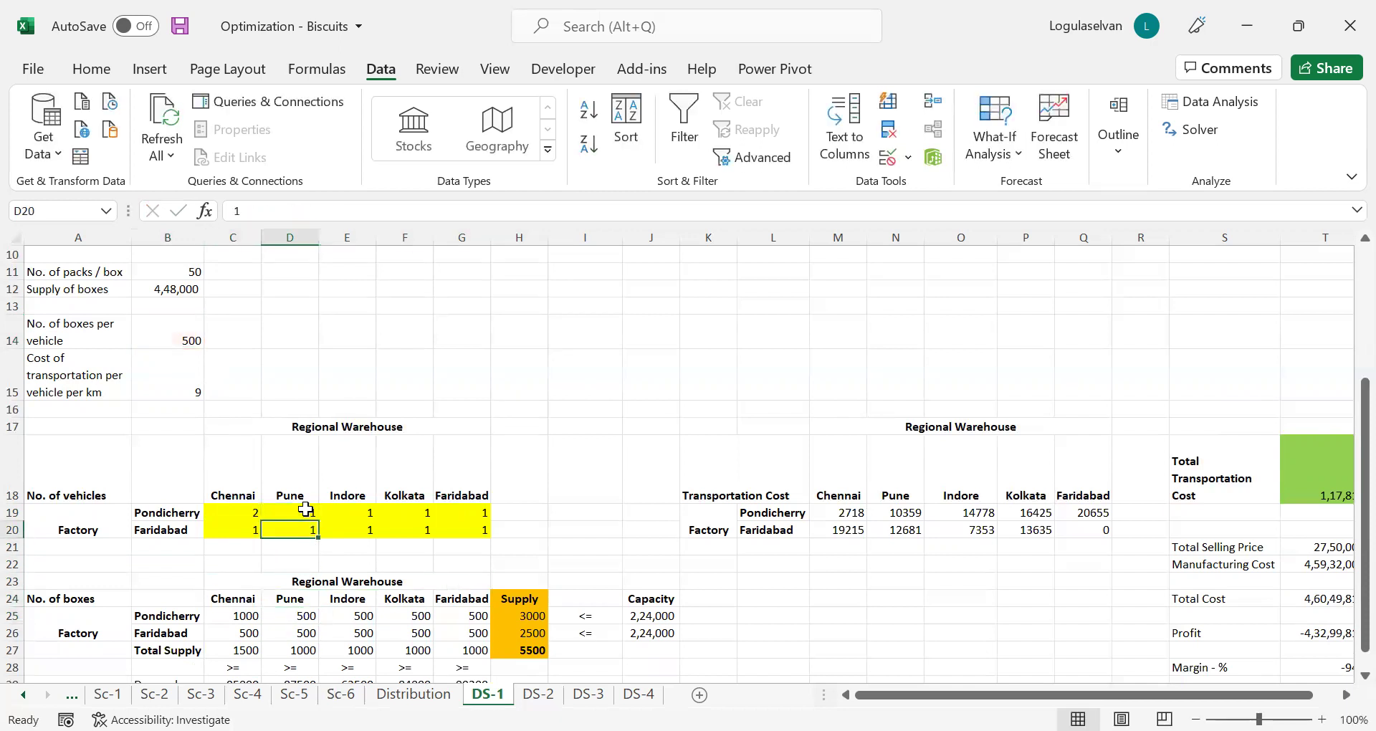
pyautogui.write('3')
pyautogui.press('Return')
pyautogui.press('Down')
pyautogui.press('Down')
pyautogui.press('Down')
pyautogui.press('Down')
pyautogui.press('Down')
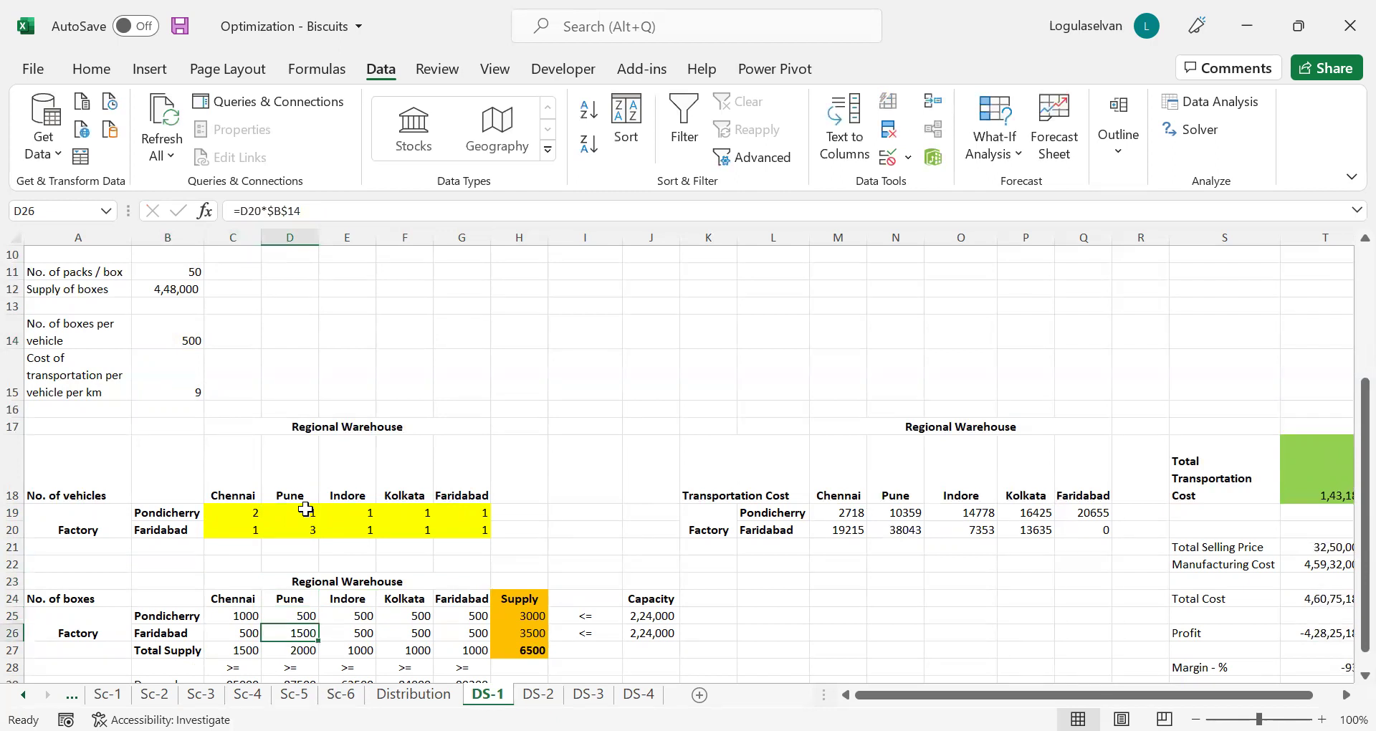
pyautogui.press('Down')
pyautogui.press('Down')
pyautogui.press('Down')
pyautogui.press('Up')
pyautogui.press('Up')
pyautogui.press('Up')
pyautogui.press('Up')
pyautogui.press('Up')
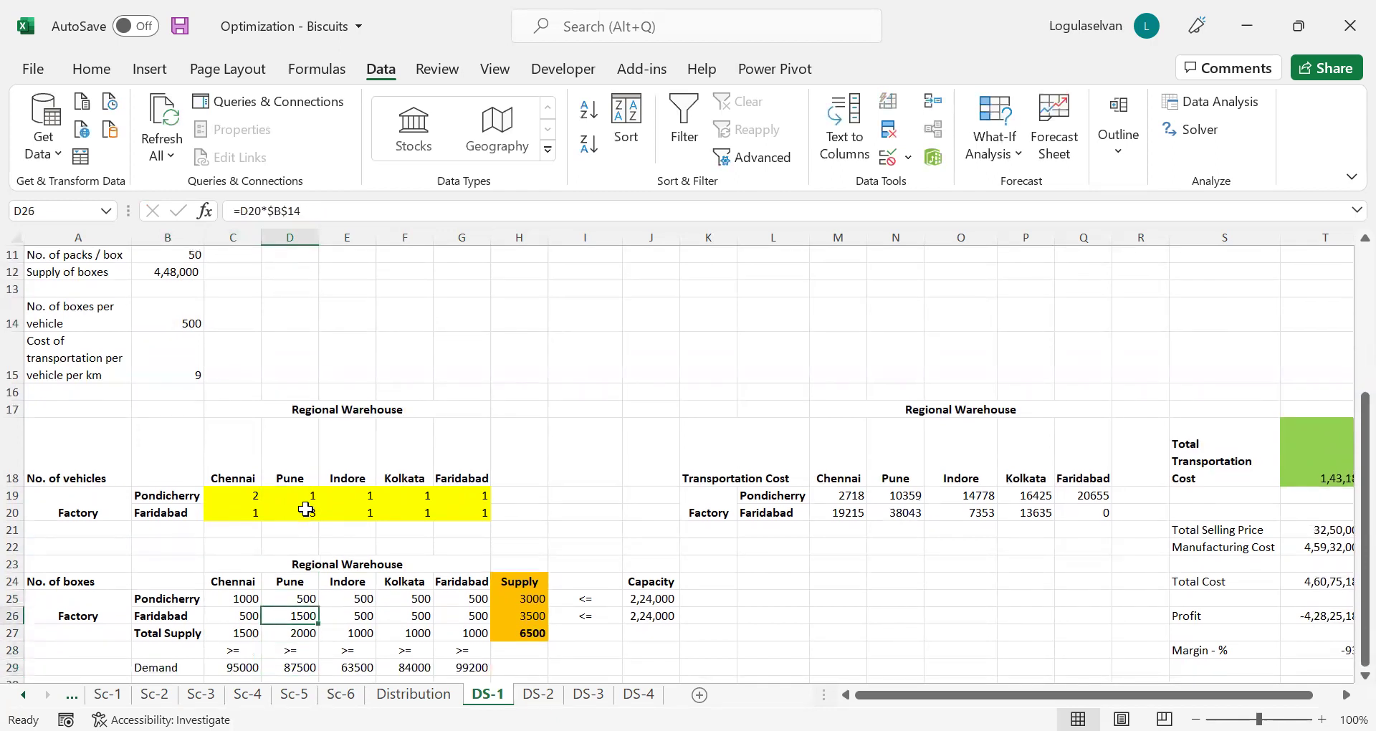
pyautogui.press('Right')
pyautogui.press('Right')
pyautogui.press('Right')
pyautogui.press('Right')
pyautogui.press('Right')
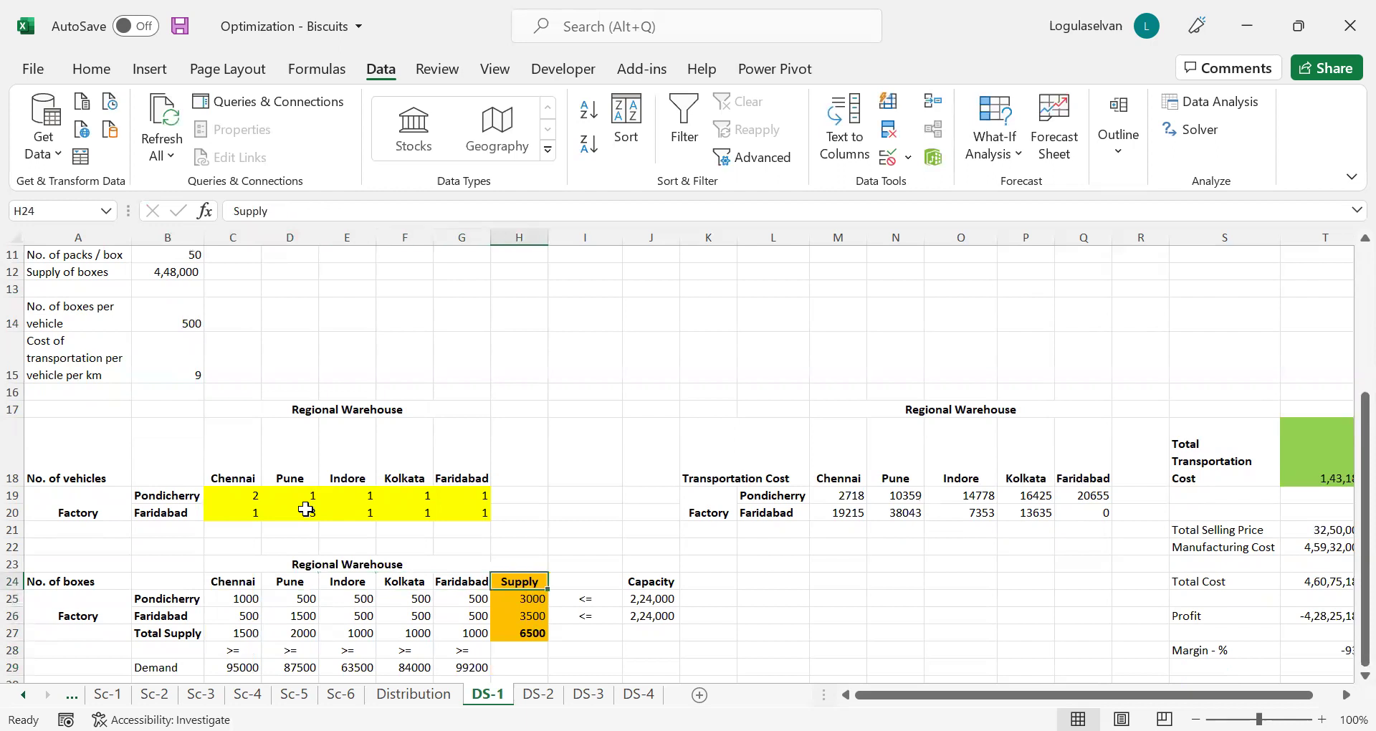
pyautogui.press('Left')
pyautogui.press('Right')
pyautogui.press('Right')
pyautogui.press('Down')
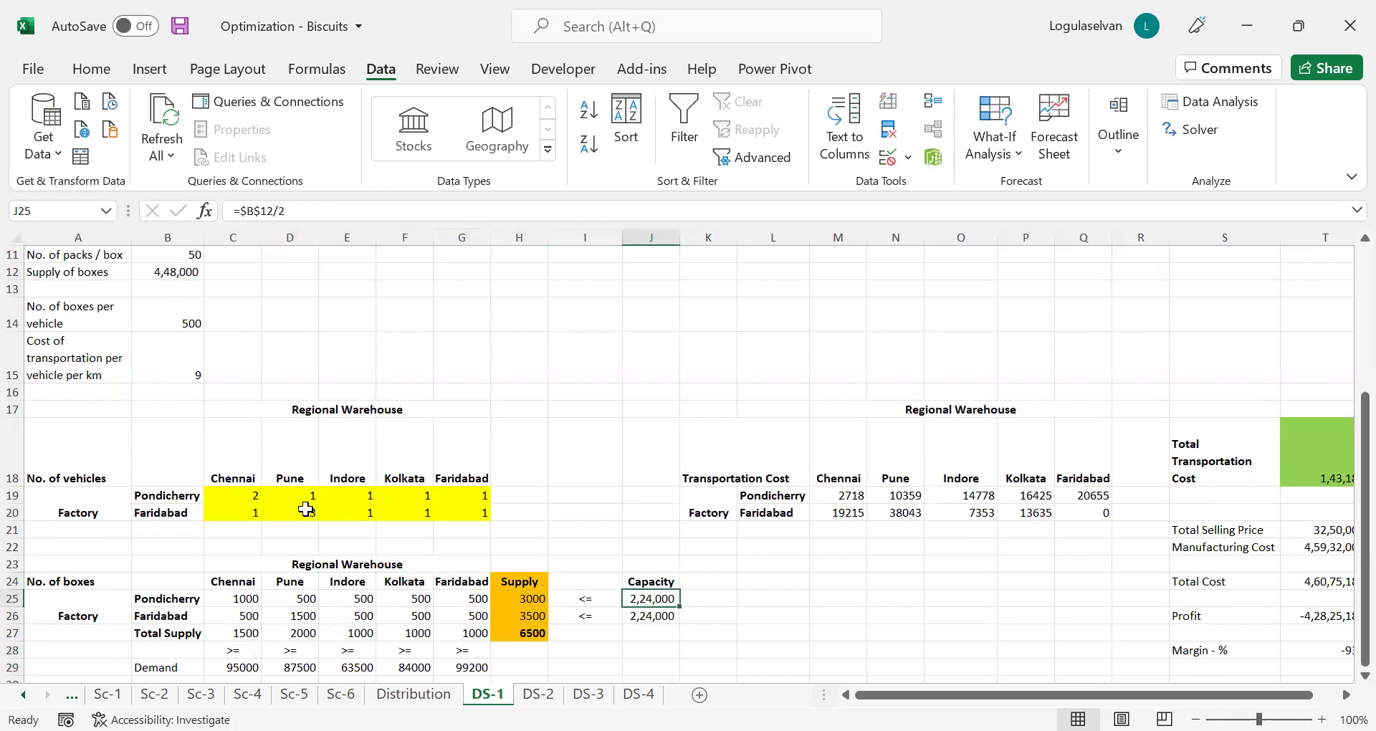
pyautogui.press('Left')
pyautogui.press('Left')
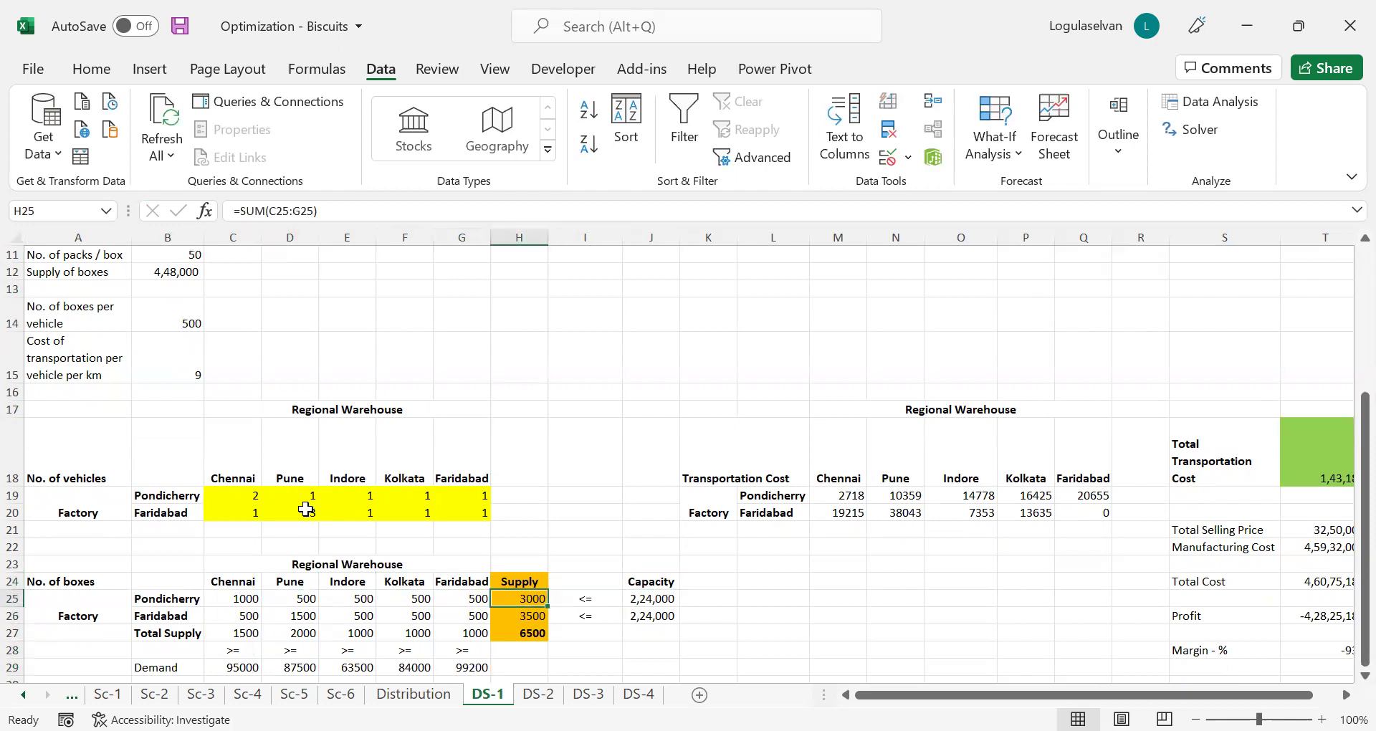
pyautogui.press('Left')
pyautogui.press('Left')
pyautogui.press('Left')
pyautogui.press('Left')
pyautogui.press('Left')
pyautogui.hotkey('shift', 'Right')
pyautogui.hotkey('shift', 'Right')
pyautogui.hotkey('shift', 'Right')
pyautogui.hotkey('shift', 'Right')
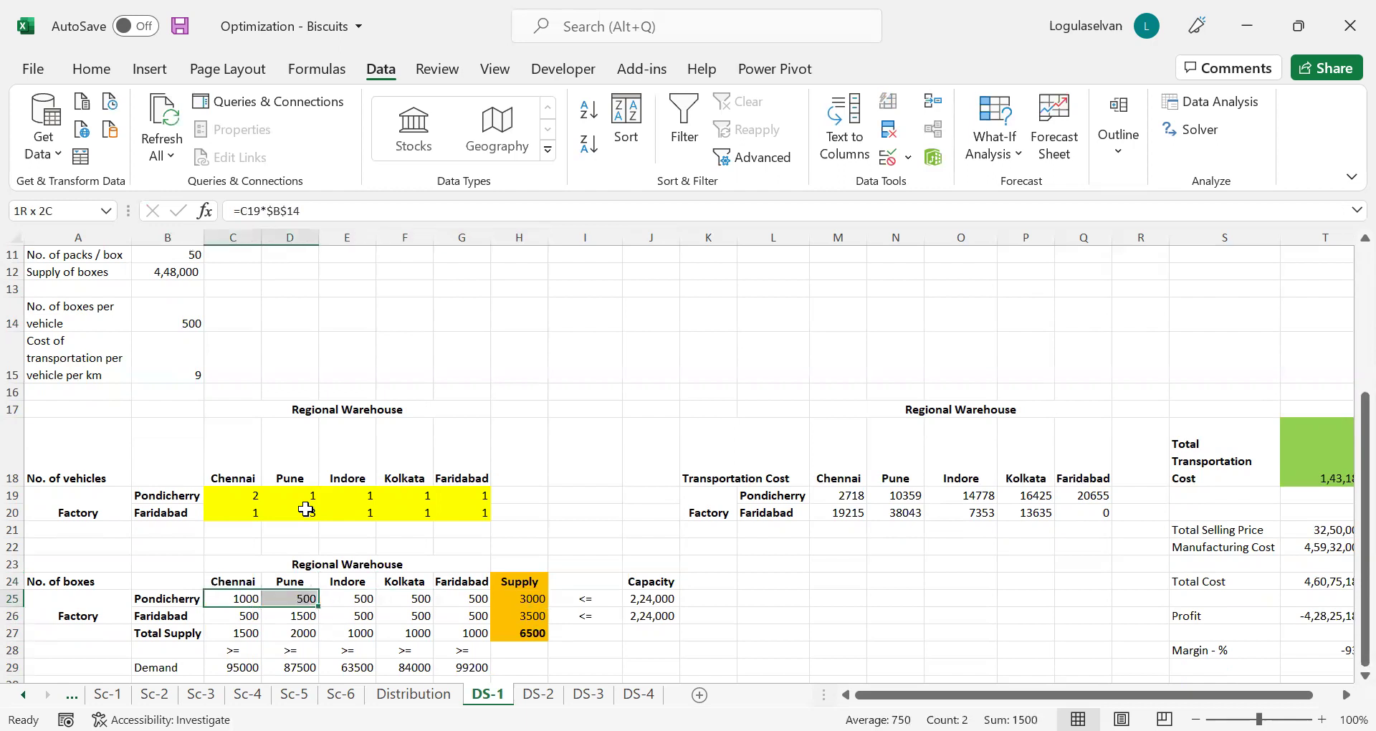
pyautogui.press('Right')
pyautogui.press('Right')
pyautogui.press('Right')
pyautogui.press('Right')
pyautogui.press('Right')
pyautogui.press('Right')
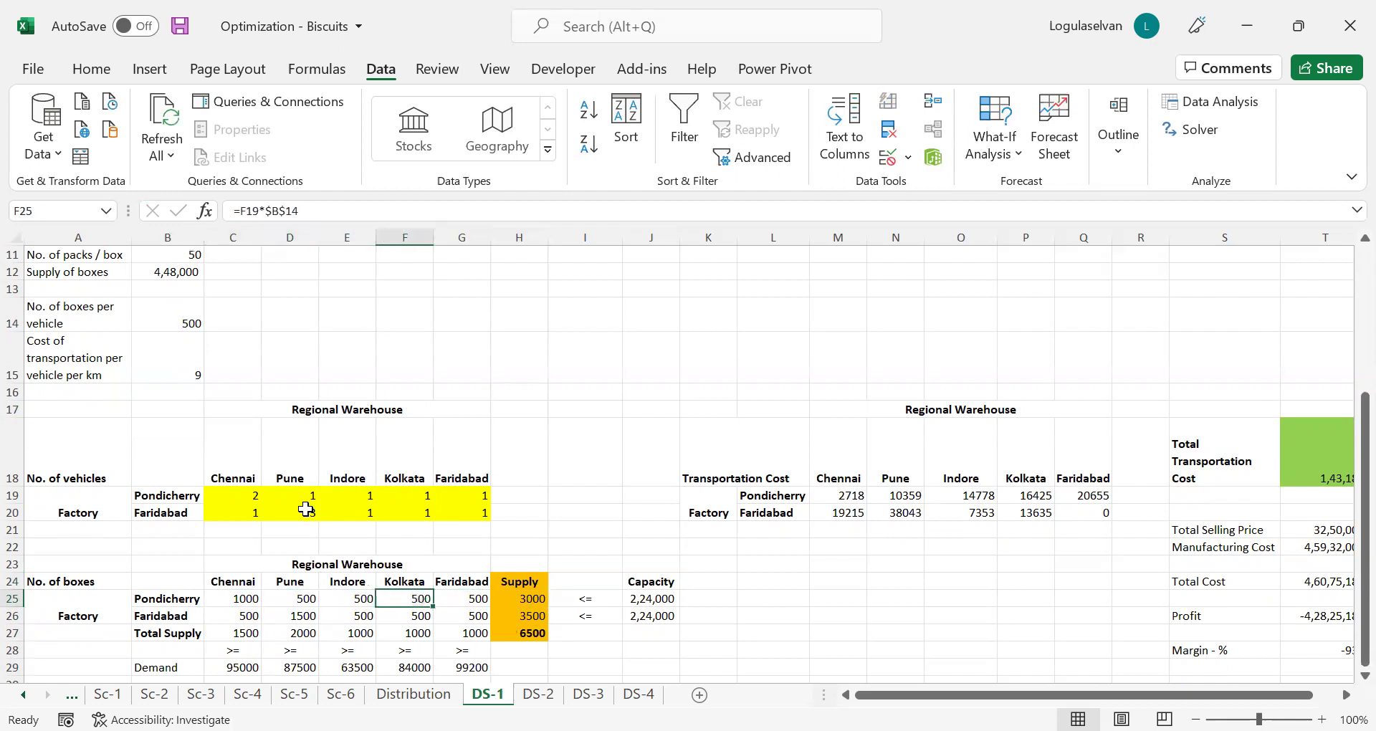
pyautogui.press('Right')
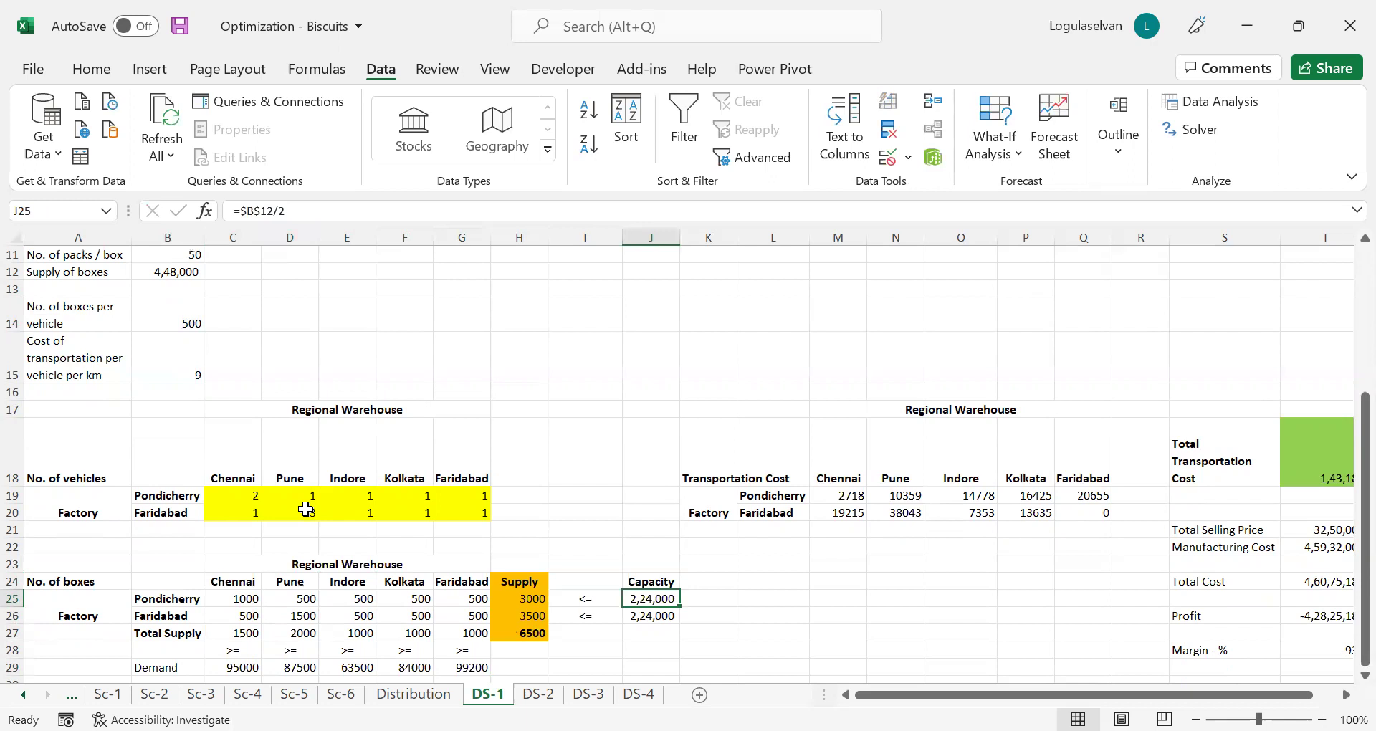
pyautogui.press('Left')
pyautogui.press('Left')
pyautogui.press('Left')
pyautogui.press('Left')
pyautogui.press('Left')
pyautogui.press('Left')
pyautogui.press('Left')
pyautogui.hotkey('shift', 'Right')
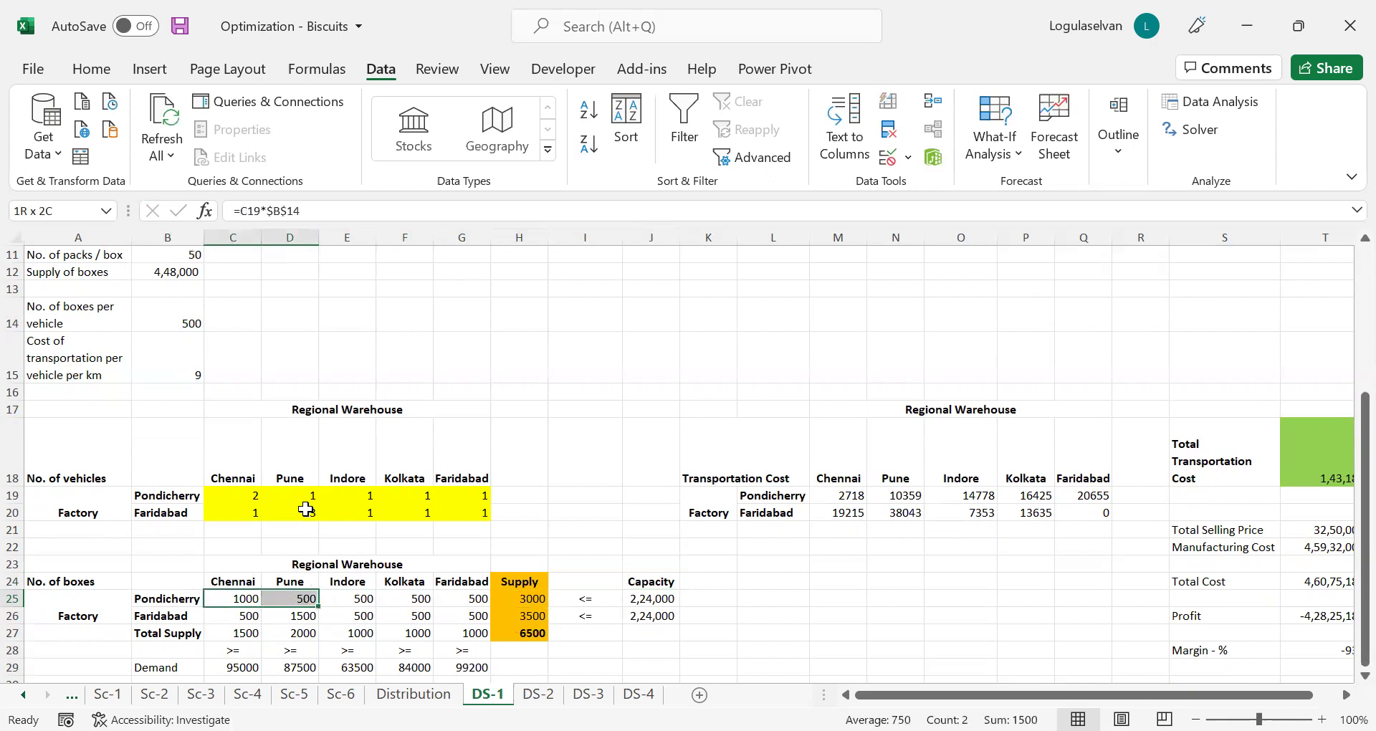
pyautogui.hotkey('shift', 'Right')
pyautogui.hotkey('shift', 'Right')
pyautogui.hotkey('shift', 'Right')
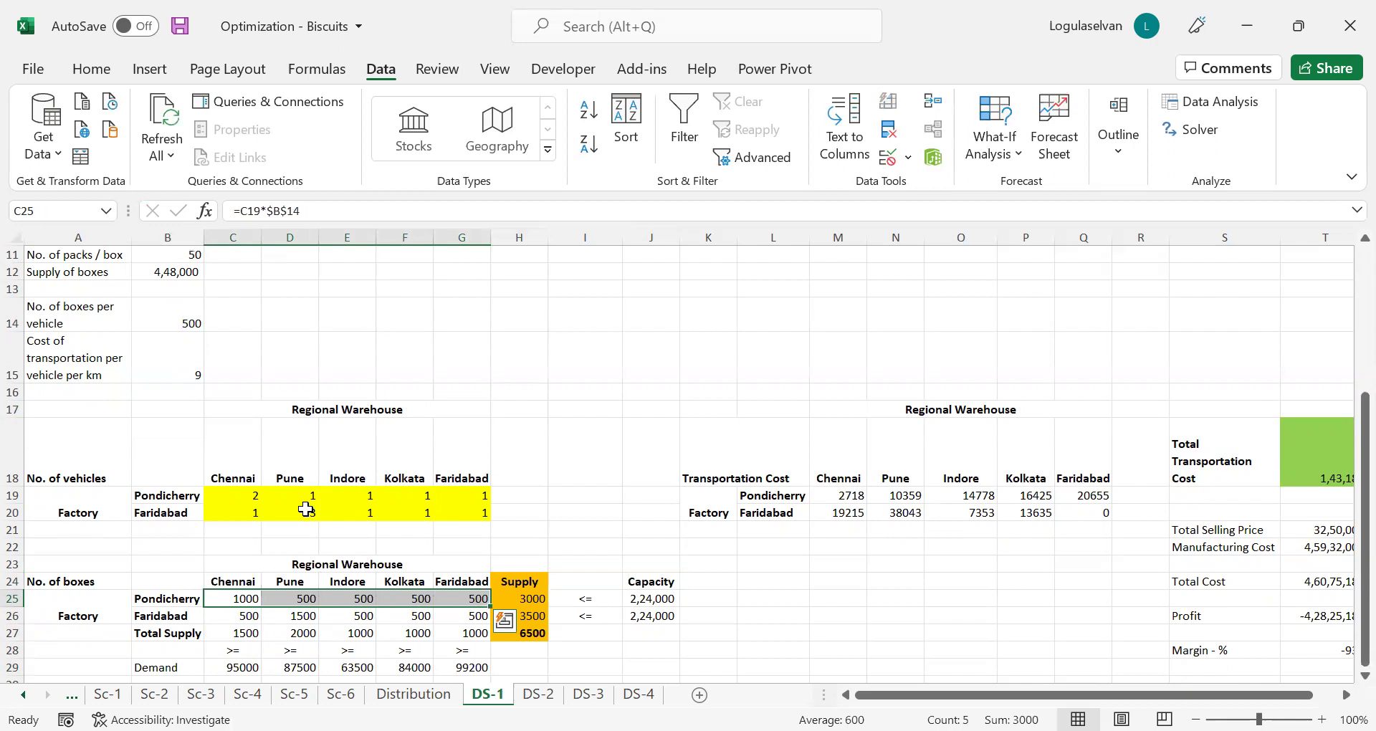
pyautogui.click(654, 602)
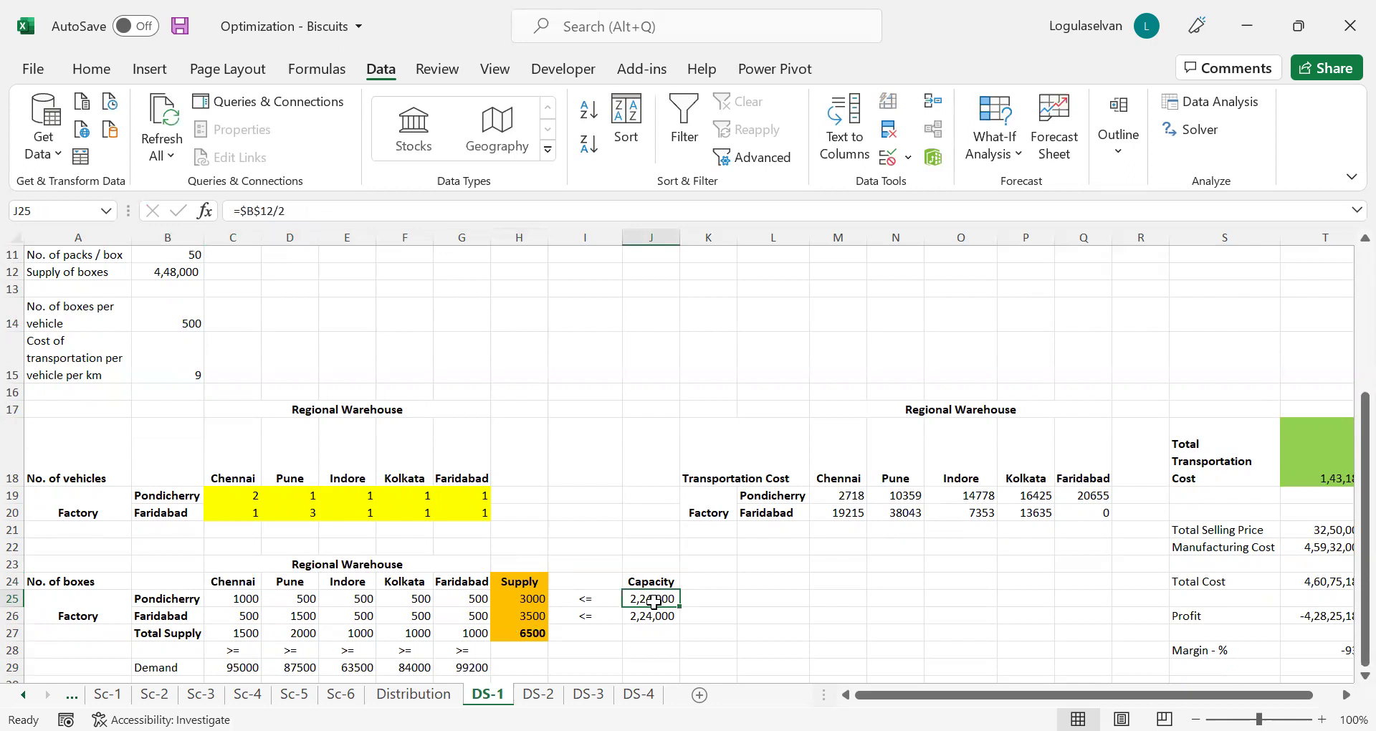
pyautogui.click(649, 617)
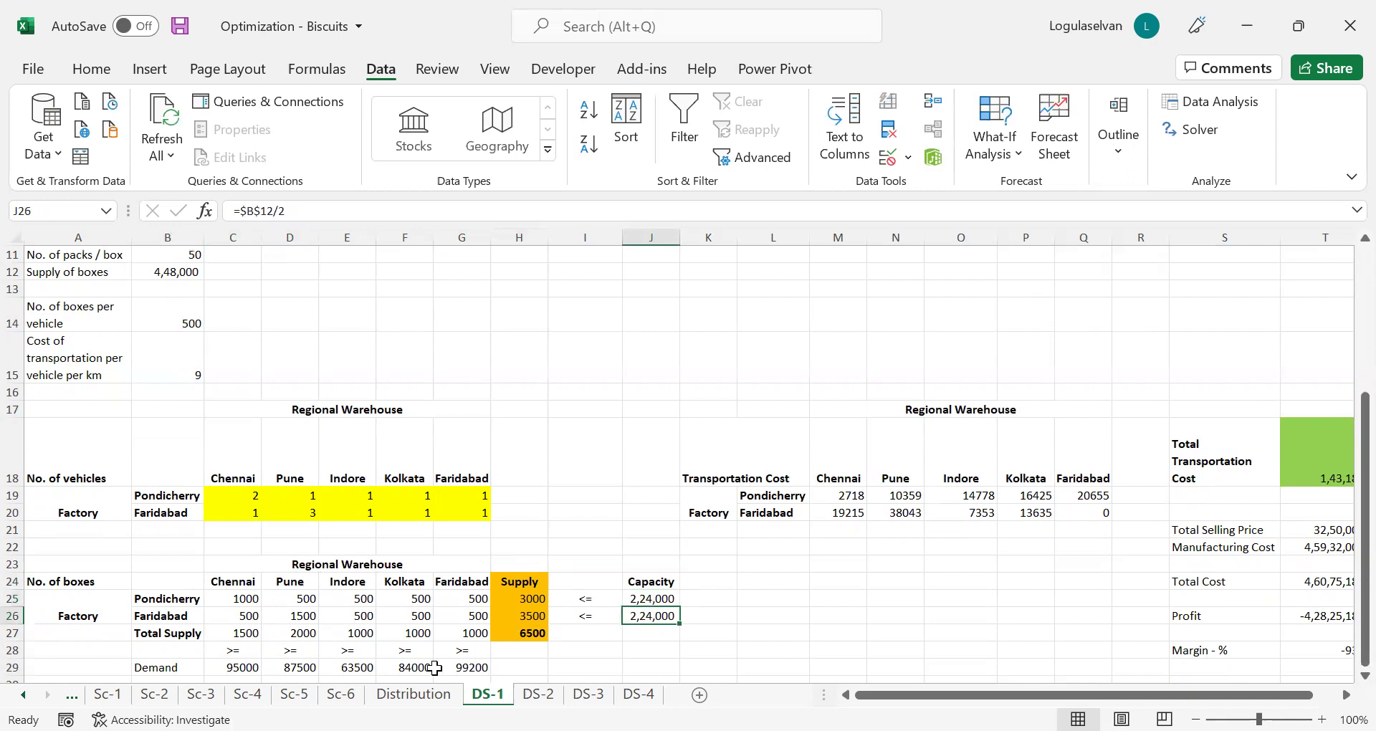
pyautogui.click(235, 632)
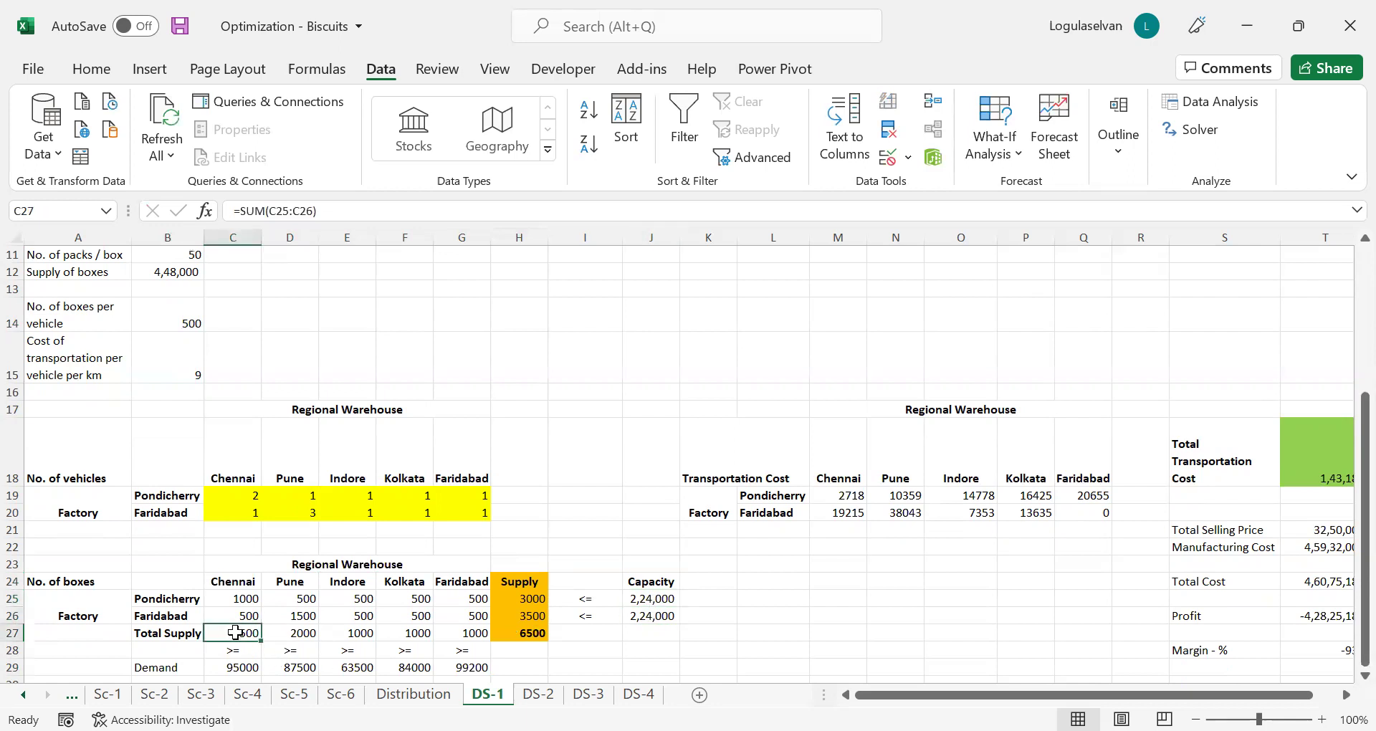
pyautogui.hotkey('shift', 'Right')
pyautogui.hotkey('shift', 'Right')
pyautogui.hotkey('shift', 'Right')
pyautogui.hotkey('shift', 'Right')
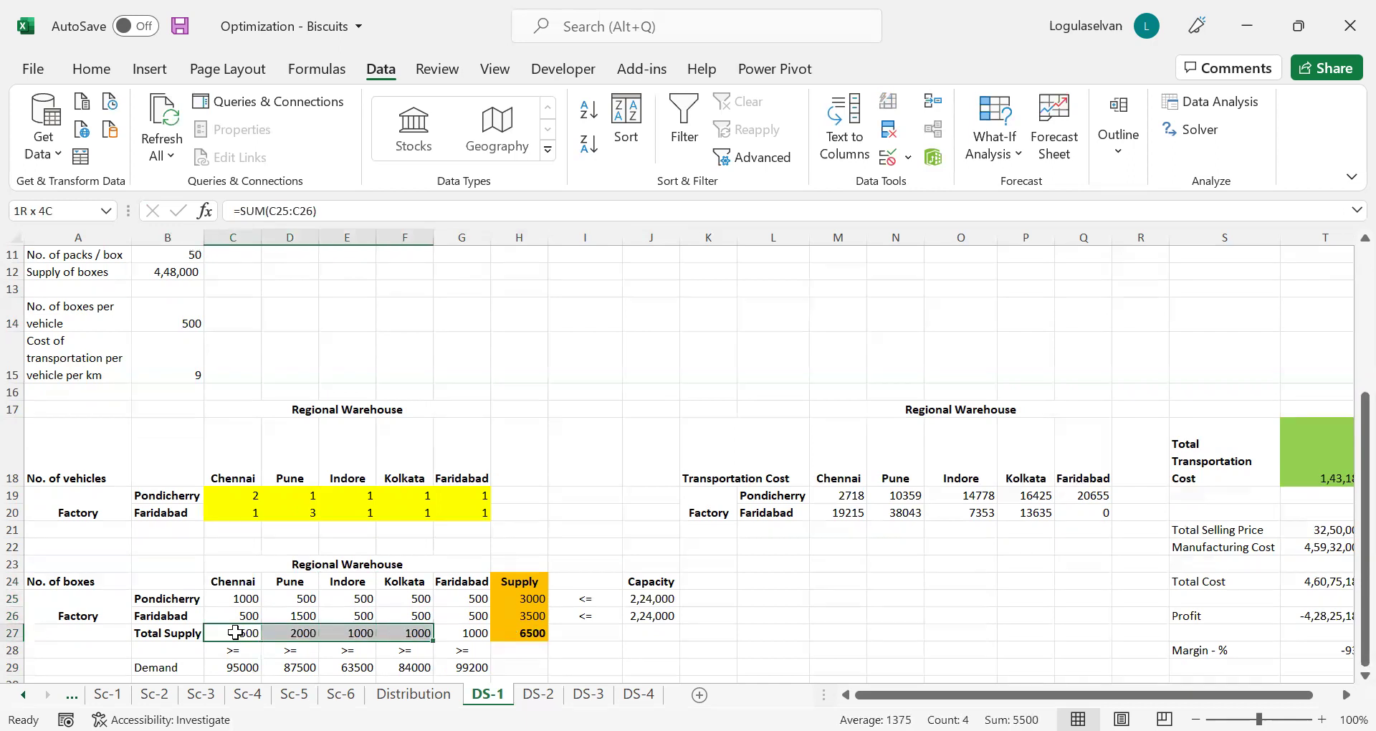
pyautogui.click(236, 633)
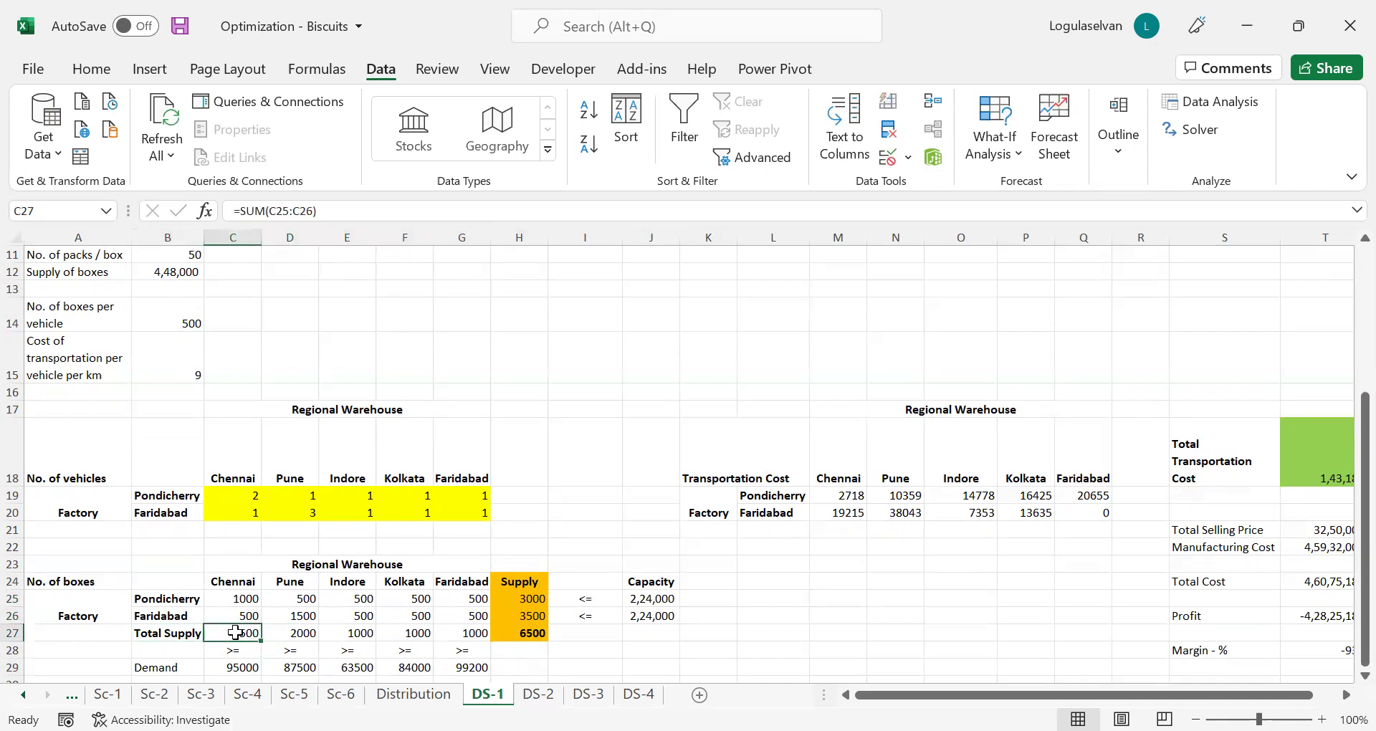
pyautogui.doubleClick(237, 633)
pyautogui.press('Escape')
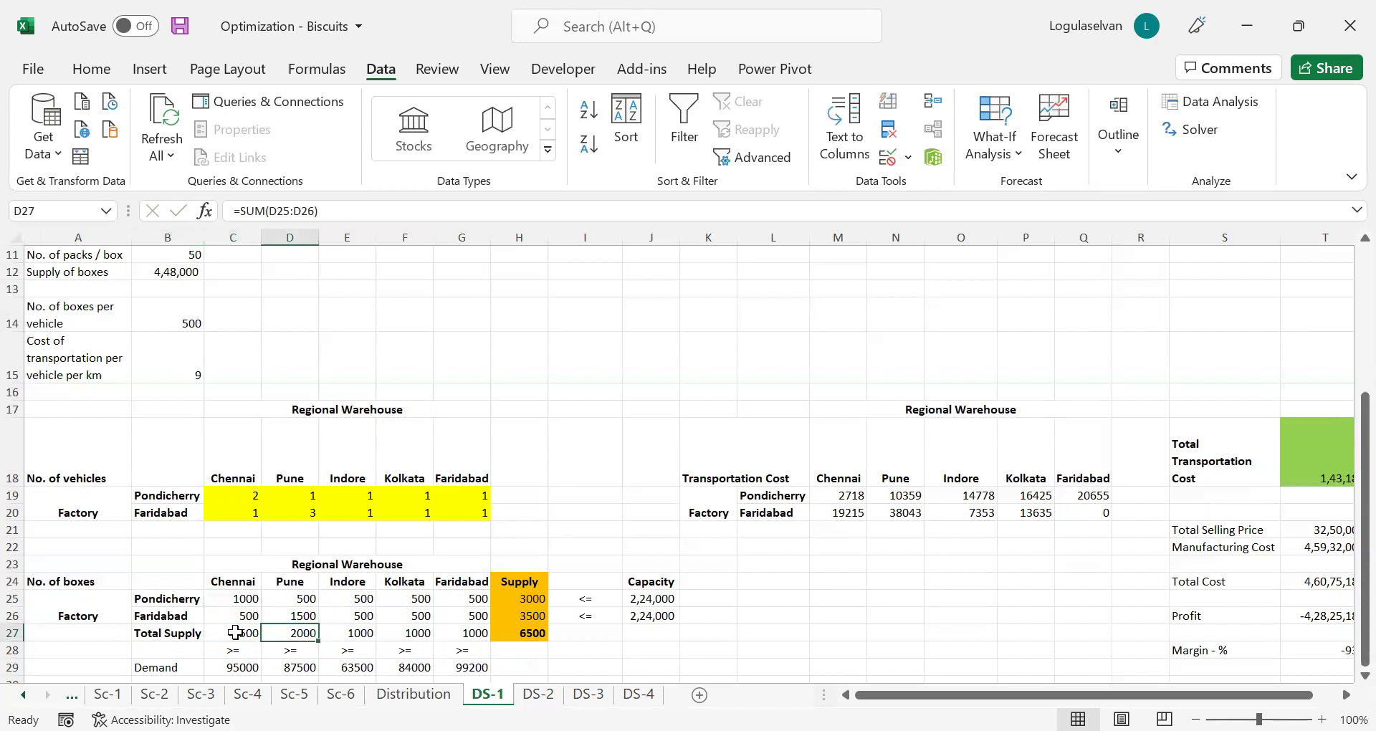
pyautogui.press('Down')
pyautogui.press('Down')
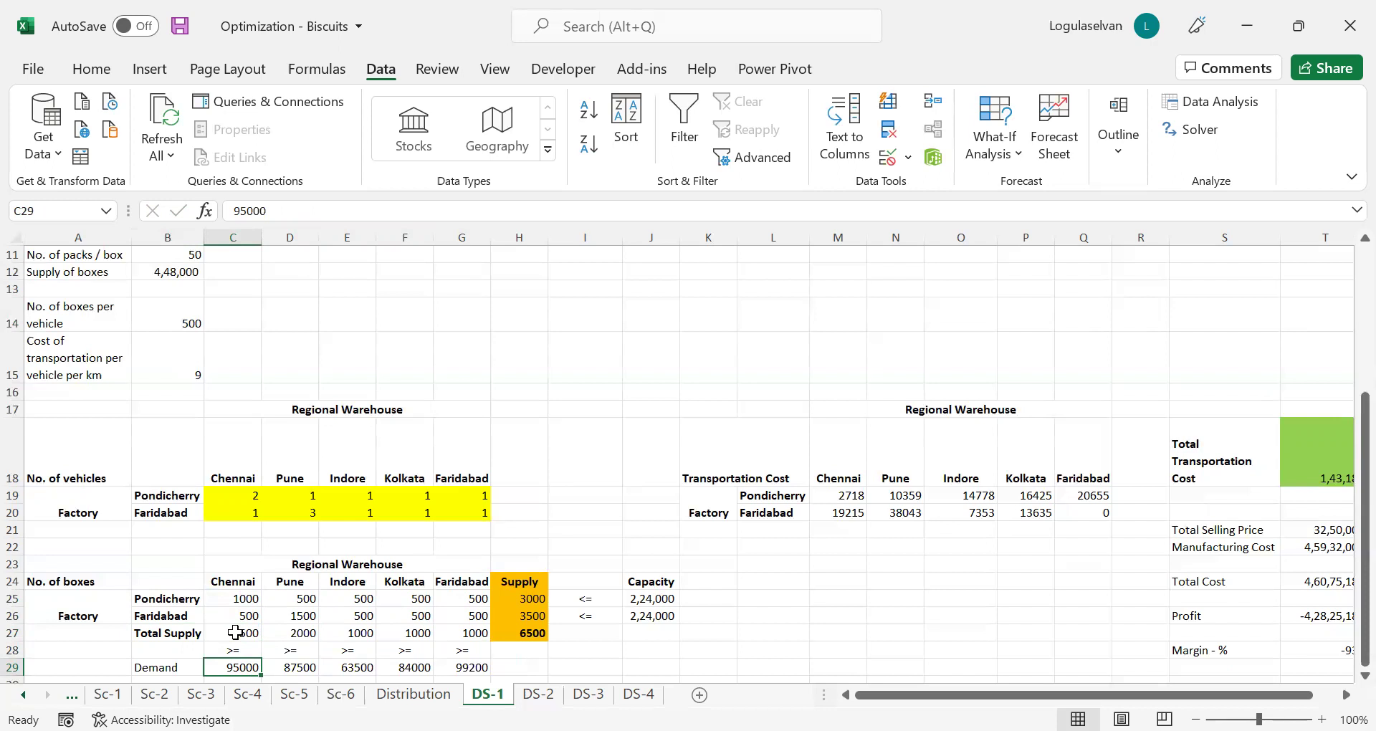
pyautogui.hotkey('shift', 'Right')
pyautogui.hotkey('shift', 'Right')
pyautogui.hotkey('shift', 'Right')
pyautogui.hotkey('shift', 'Right')
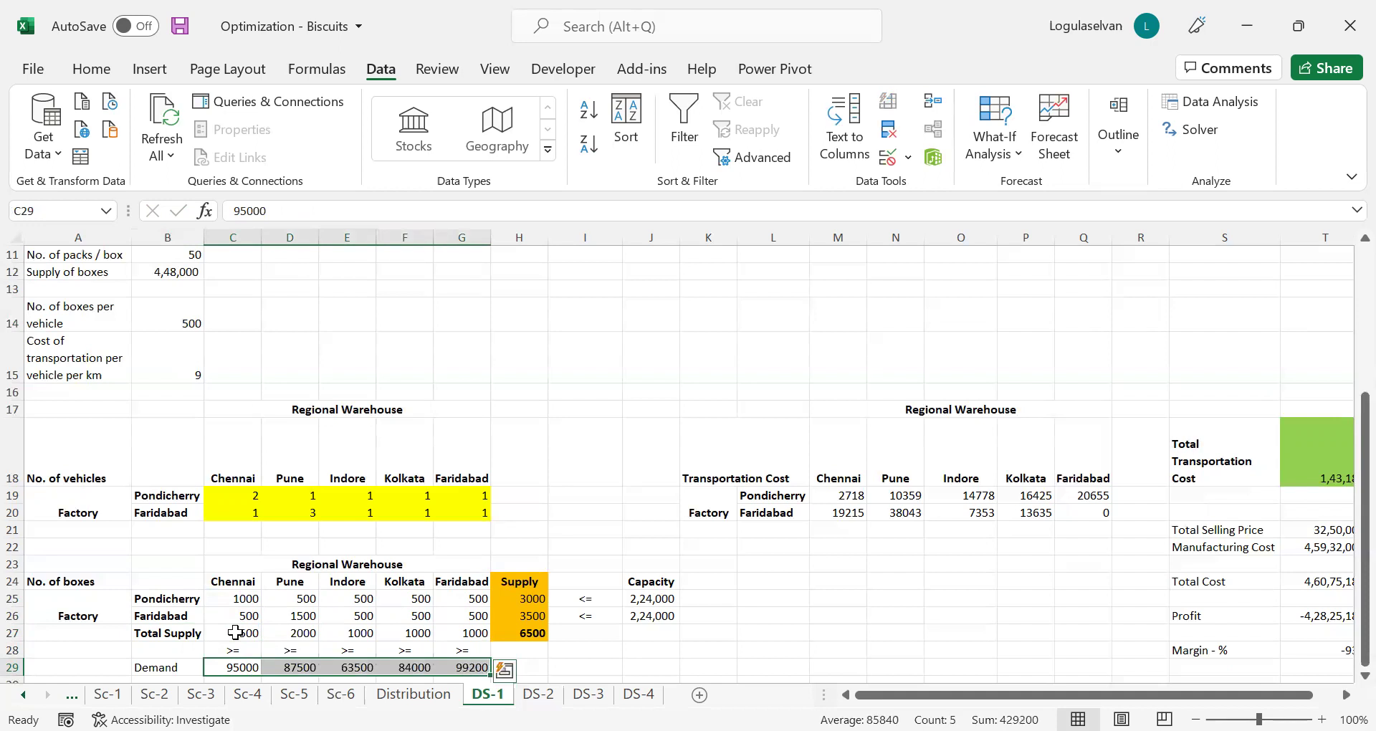
pyautogui.press('Up')
pyautogui.press('Up')
pyautogui.press('Right')
pyautogui.press('Right')
pyautogui.press('Right')
pyautogui.press('Right')
pyautogui.press('Right')
pyautogui.press('Right')
pyautogui.press('Right')
pyautogui.press('Up')
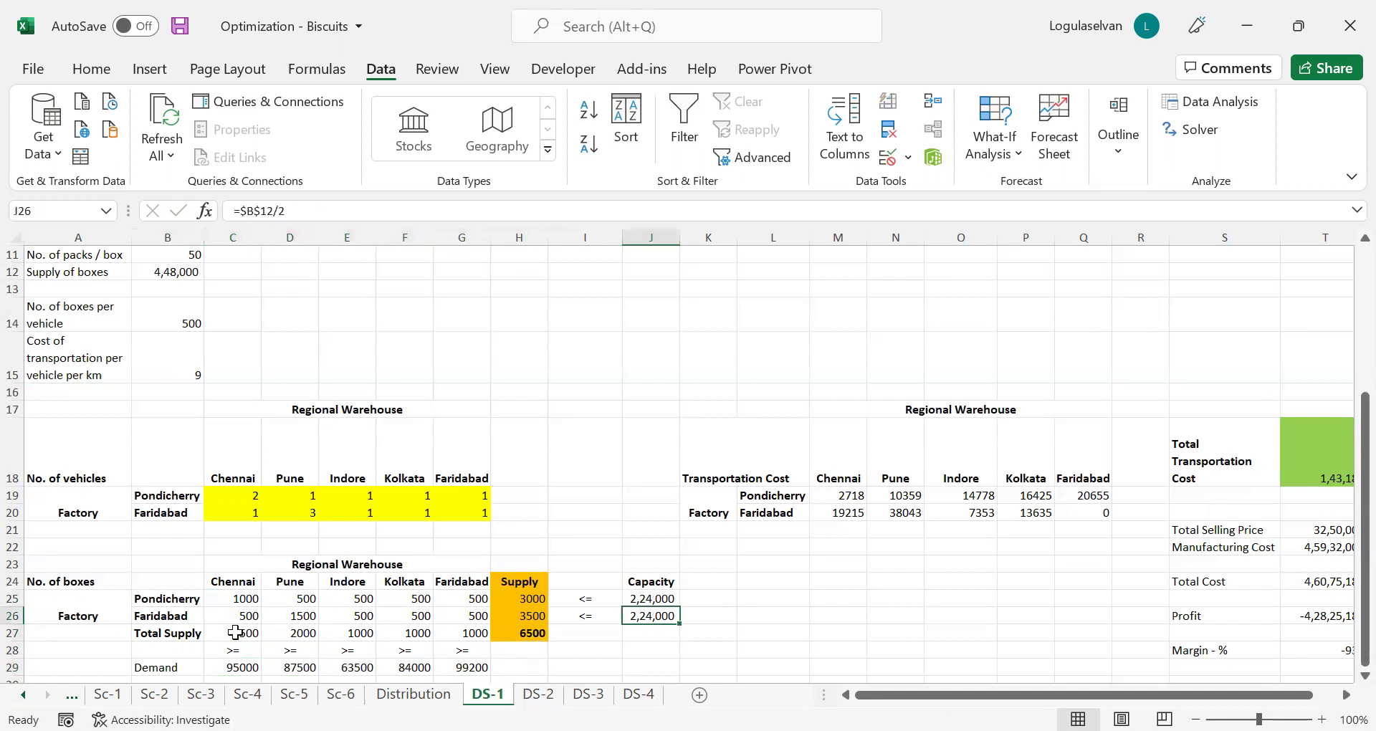
pyautogui.hotkey('shift', 'Up')
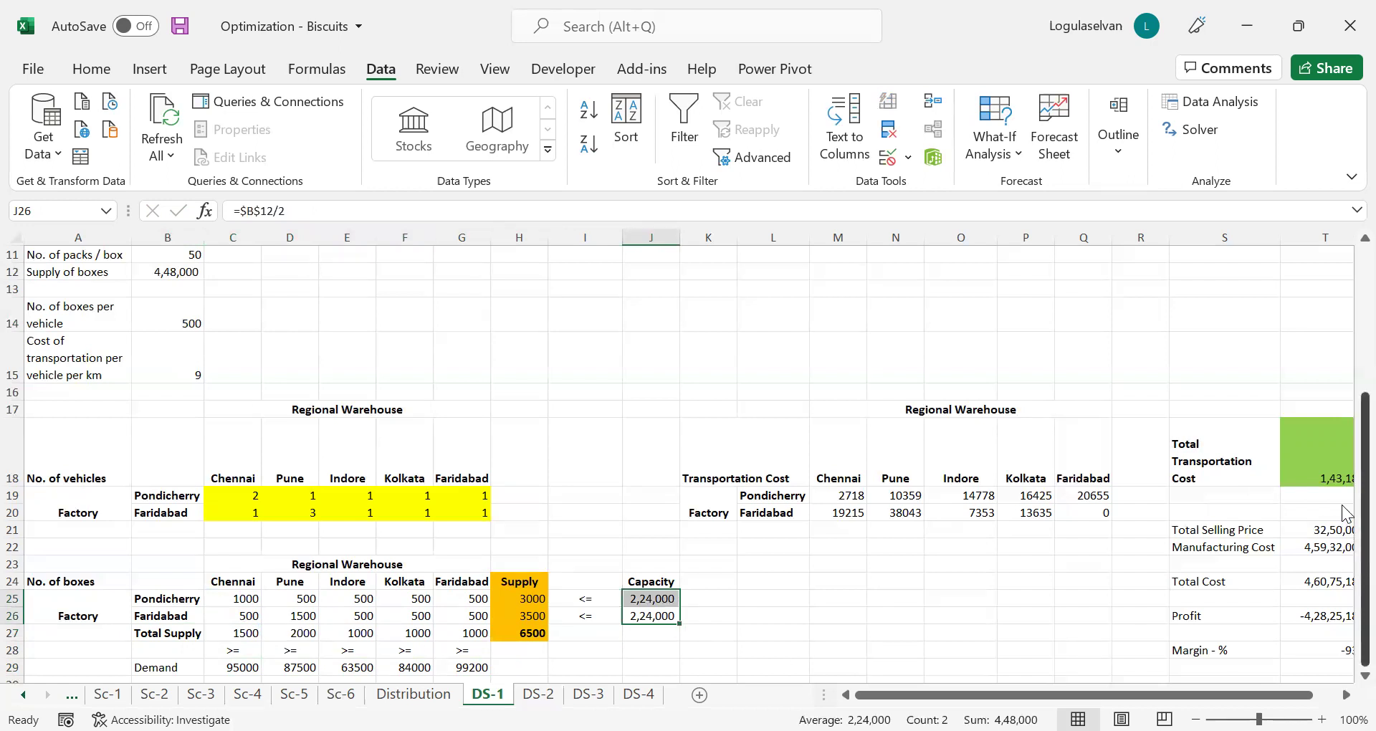
pyautogui.moveTo(1343, 506); pyautogui.dragTo(1342, 381)
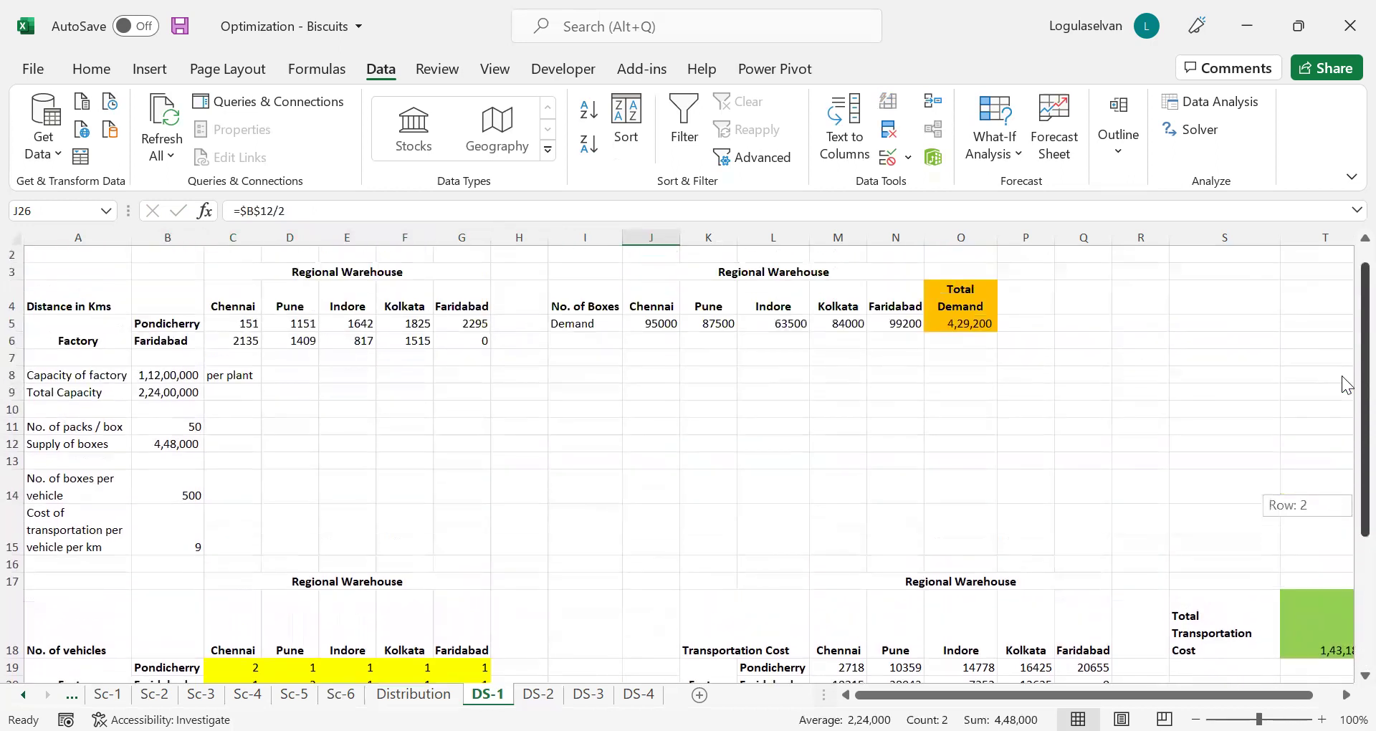
pyautogui.click(988, 330)
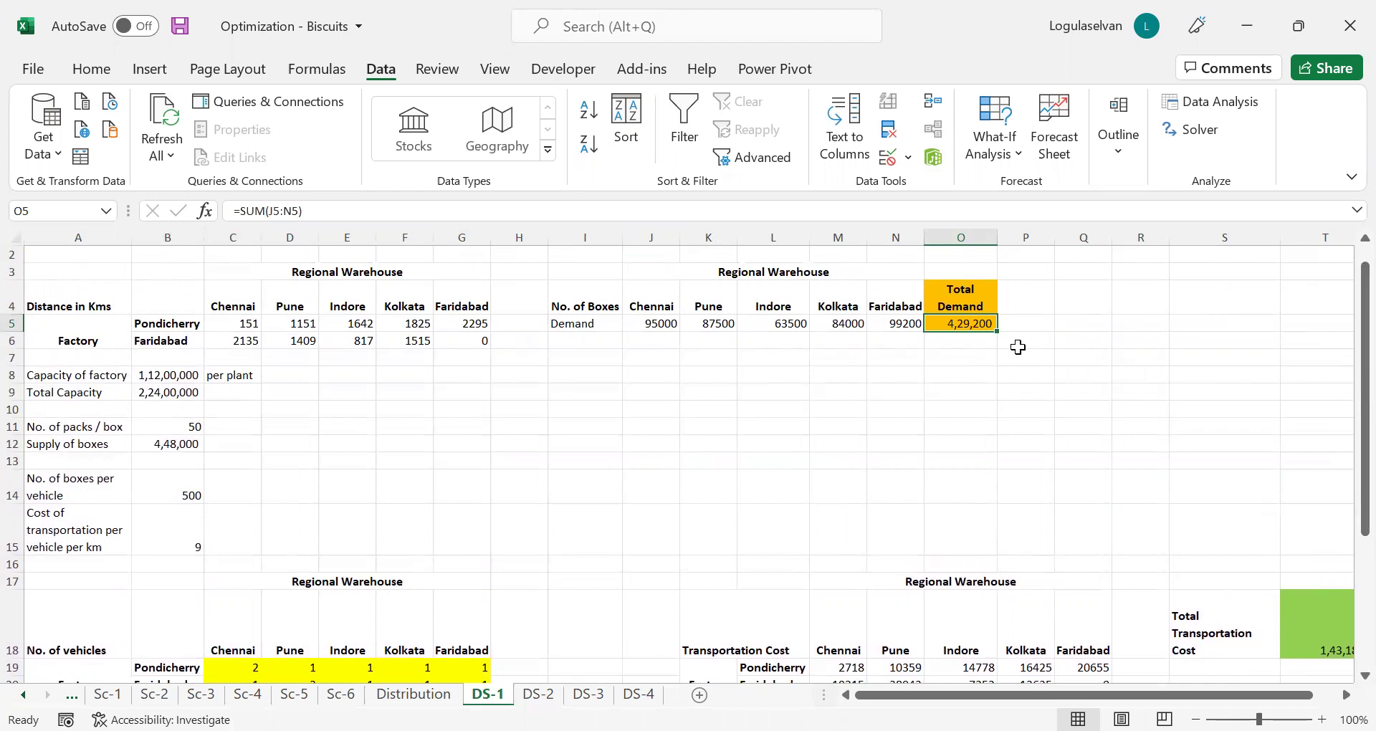
pyautogui.press('Down')
pyautogui.press('Down')
pyautogui.press('Down')
pyautogui.press('Down')
pyautogui.press('Down')
pyautogui.press('Down')
pyautogui.press('Down')
pyautogui.press('Down')
pyautogui.press('Down')
pyautogui.press('Down')
pyautogui.press('Down')
pyautogui.press('Down')
pyautogui.press('Down')
pyautogui.press('Down')
pyautogui.press('Down')
pyautogui.press('Down')
pyautogui.press('Down')
pyautogui.press('Down')
pyautogui.press('Down')
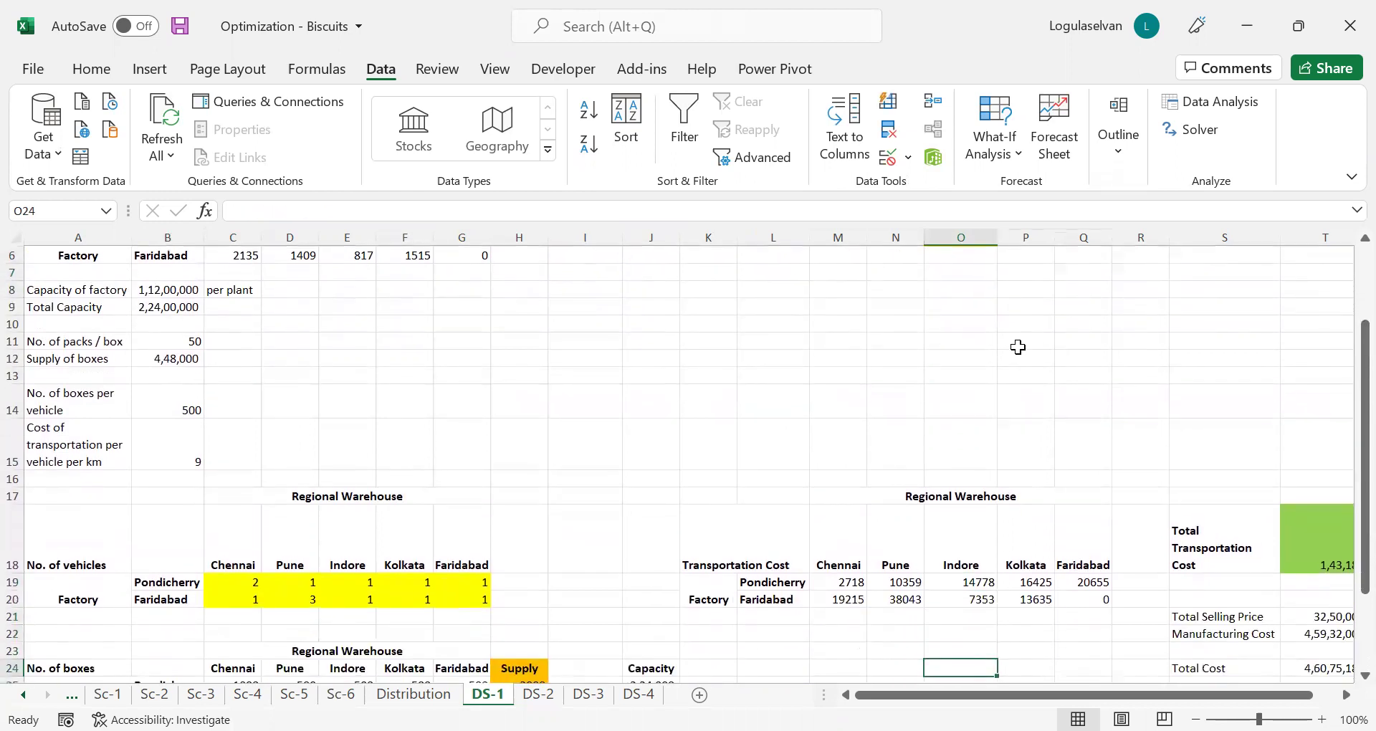
pyautogui.press('Up')
pyautogui.press('Up')
pyautogui.press('Up')
pyautogui.press('Up')
pyautogui.press('Left')
pyautogui.press('Up')
pyautogui.press('Left')
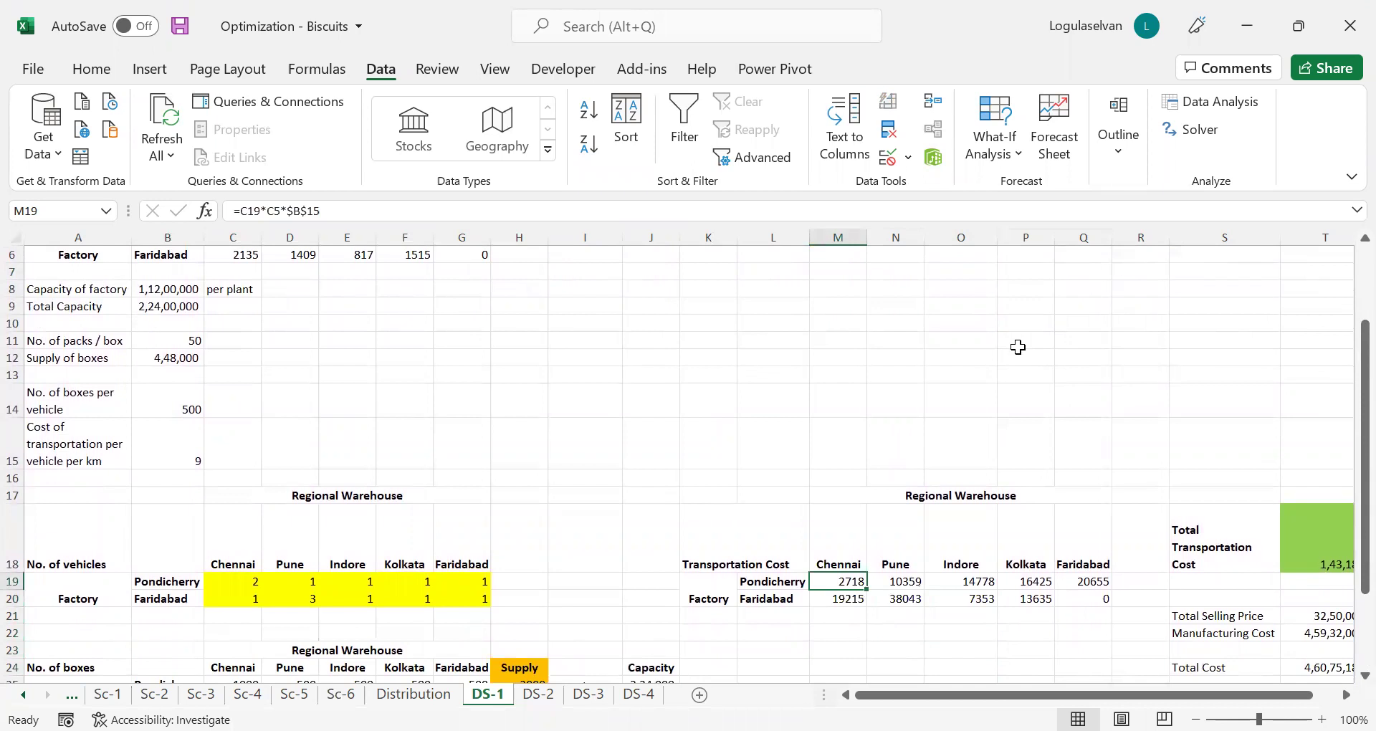
pyautogui.press('F2')
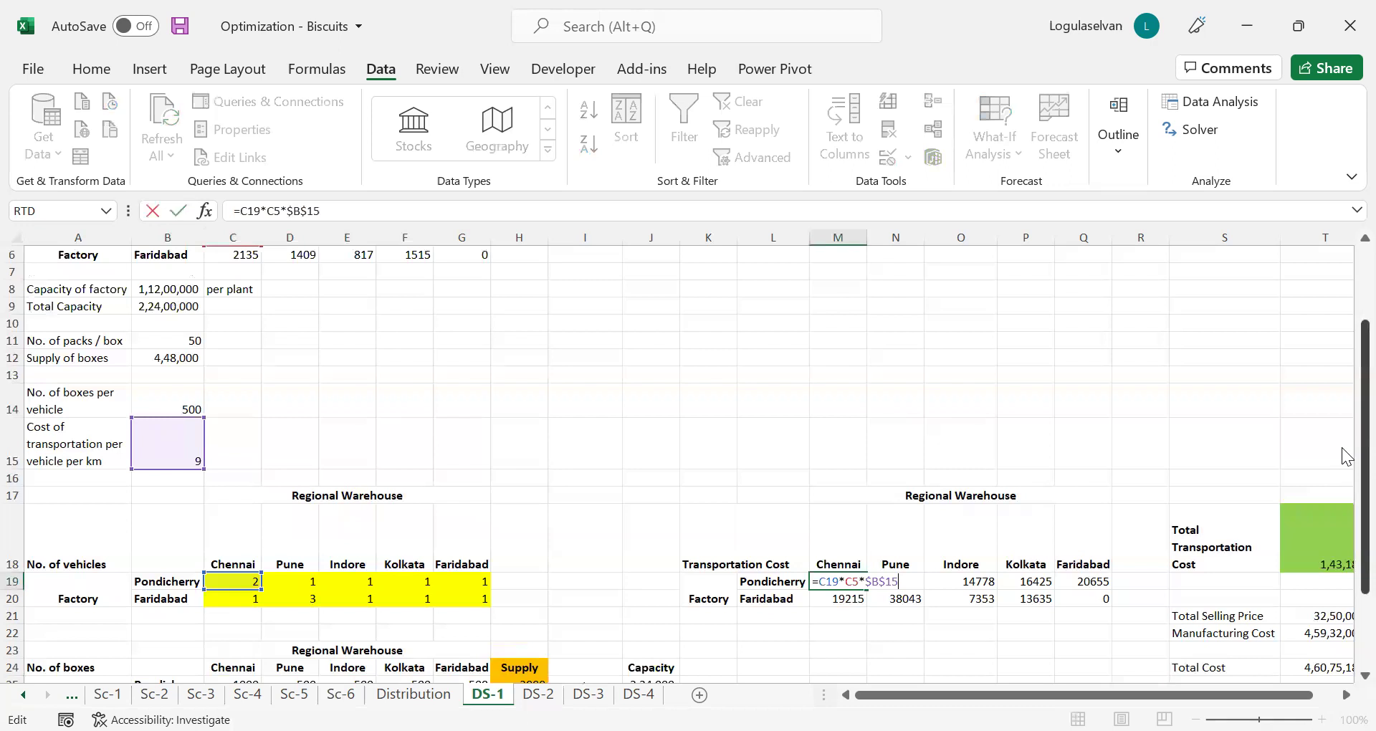
pyautogui.moveTo(1364, 455); pyautogui.dragTo(1364, 438)
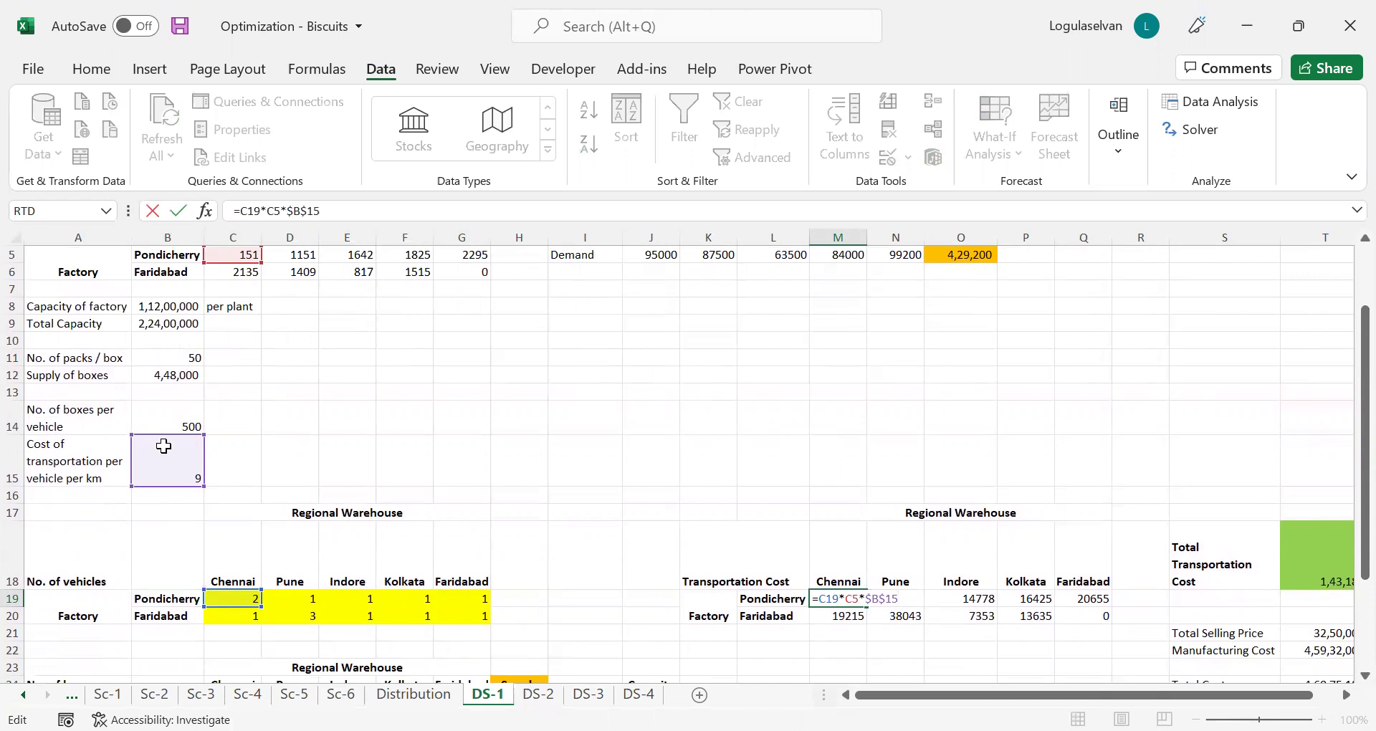
pyautogui.hotkey('ctrl', 'Return')
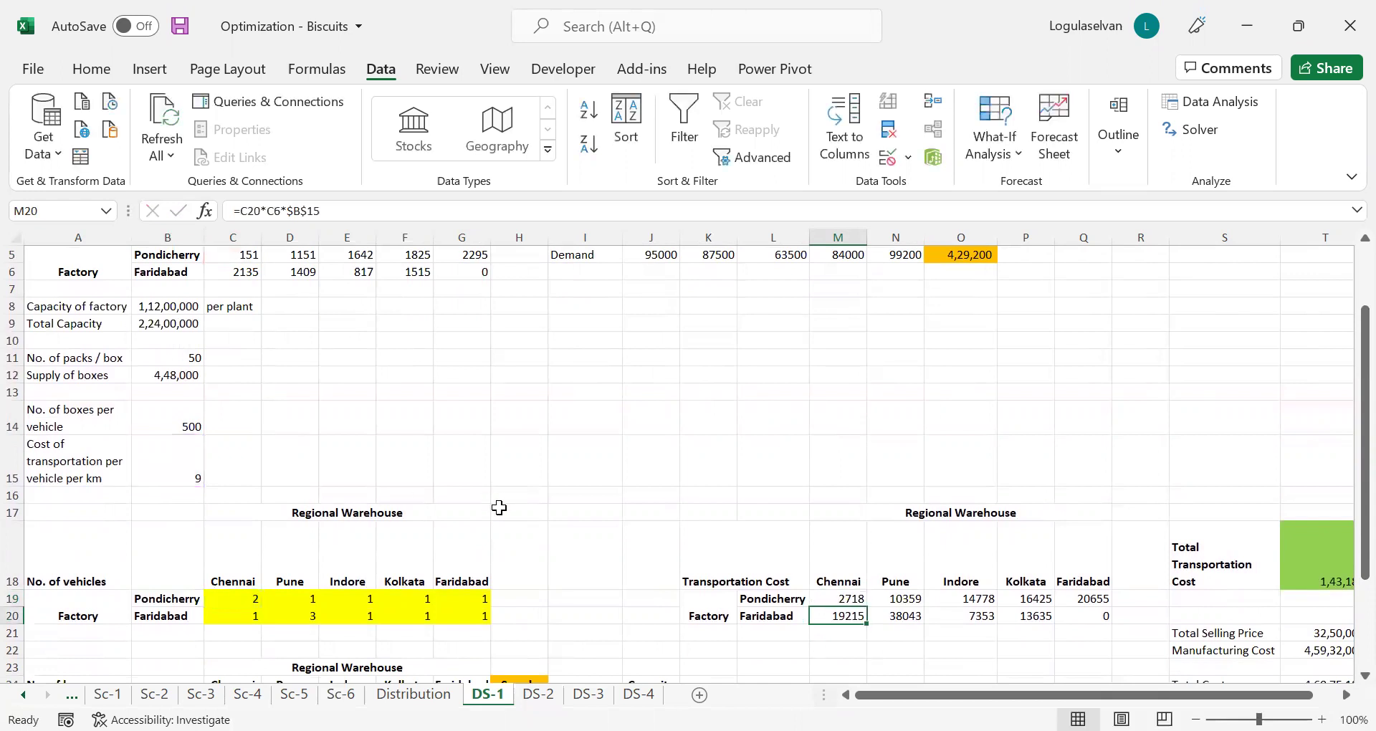
pyautogui.press('Left')
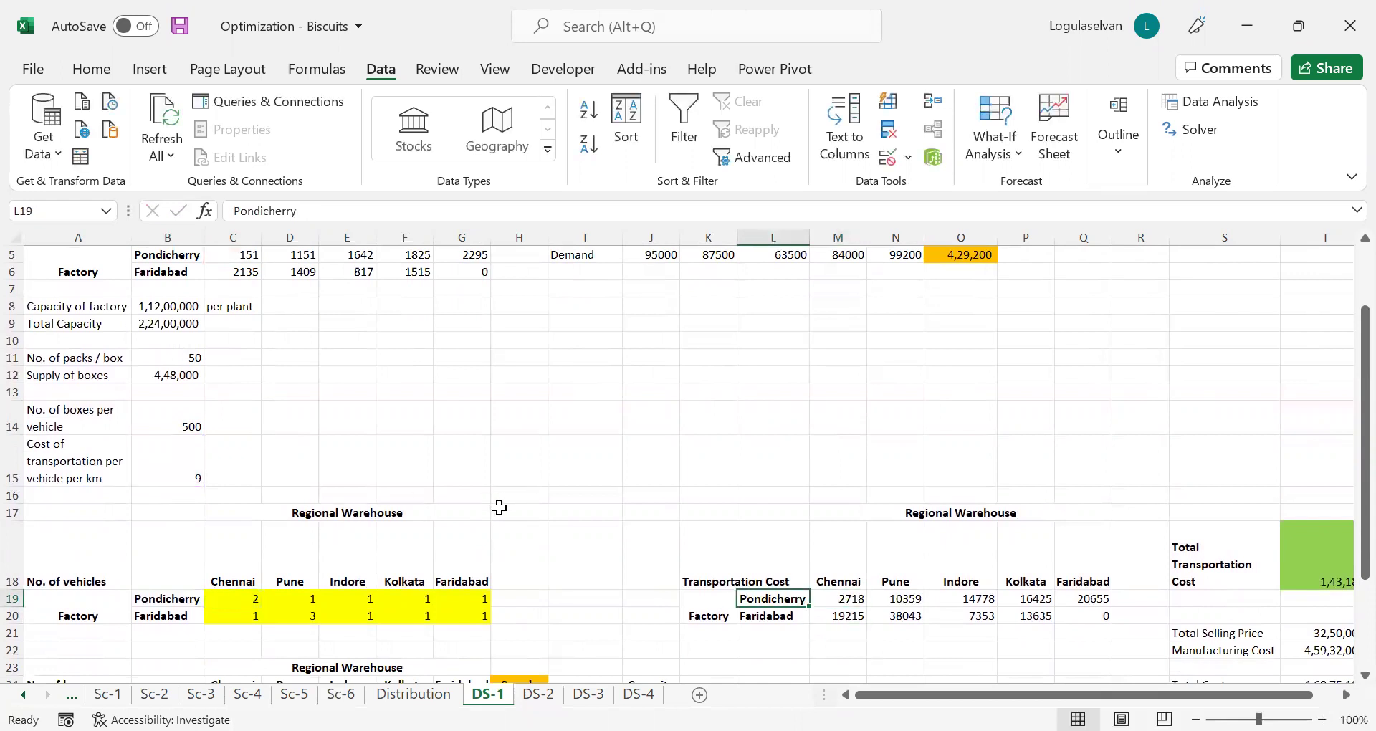
pyautogui.press('Right')
pyautogui.press('Up')
pyautogui.press('Down')
pyautogui.press('Right')
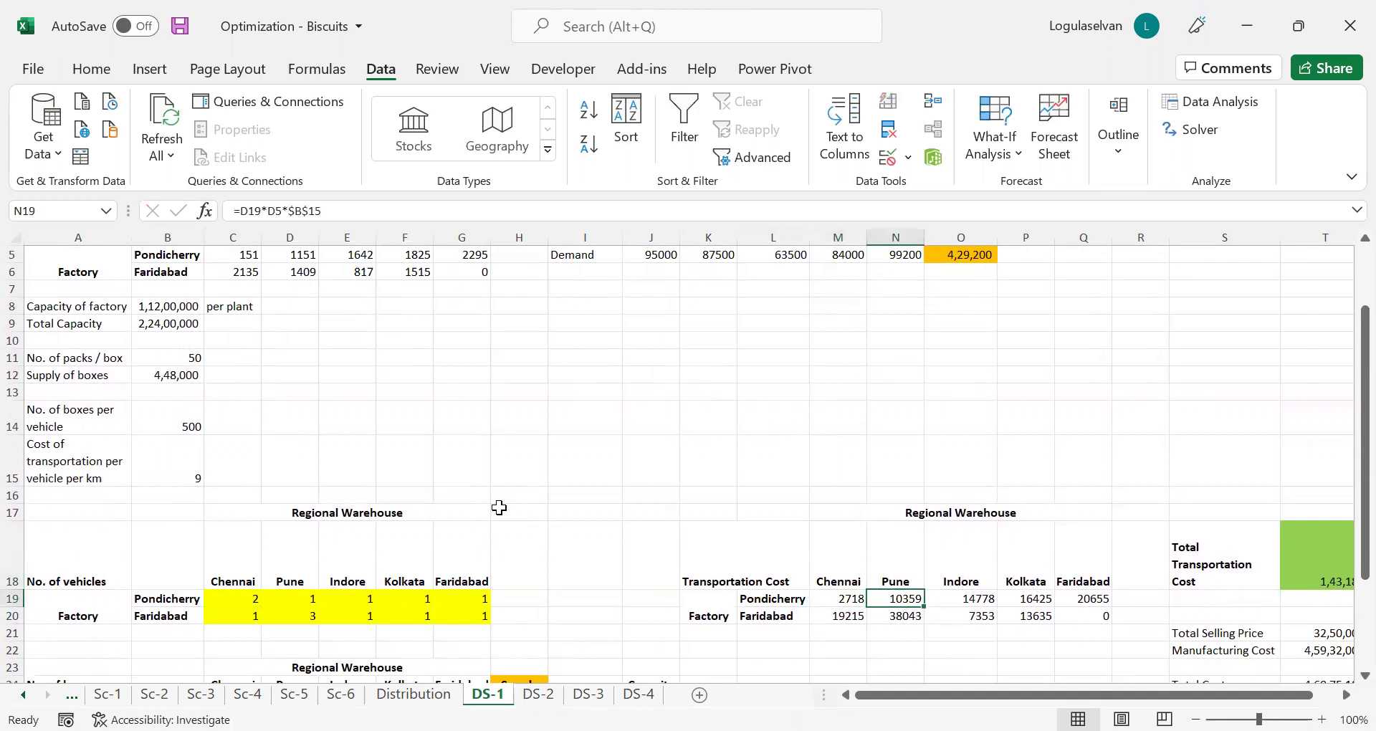
pyautogui.press('Left')
pyautogui.press('Left')
pyautogui.press('Right')
pyautogui.press('Right')
pyautogui.press('Right')
pyautogui.press('Down')
pyautogui.press('Left')
pyautogui.press('Left')
pyautogui.press('Left')
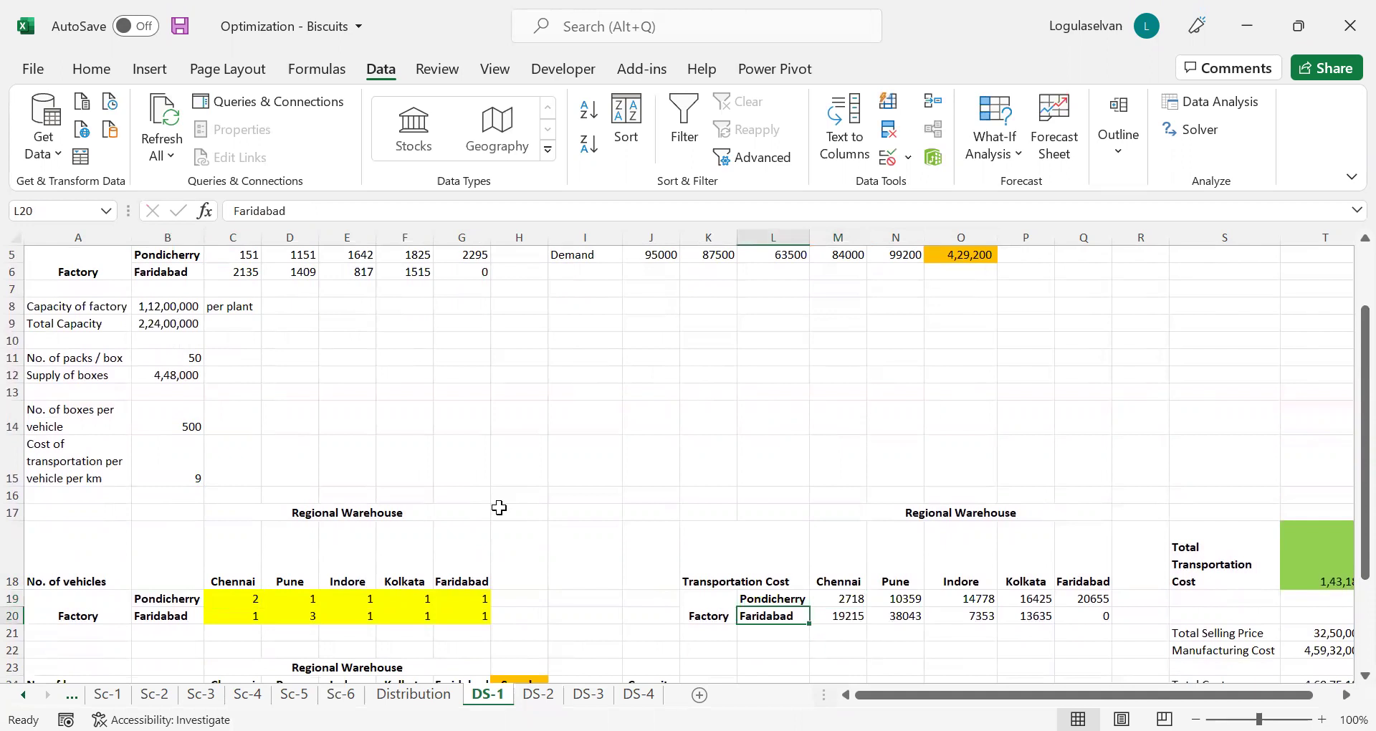
pyautogui.press('Right')
pyautogui.press('Right')
pyautogui.press('Right')
pyautogui.press('Right')
pyautogui.press('Right')
pyautogui.press('Up')
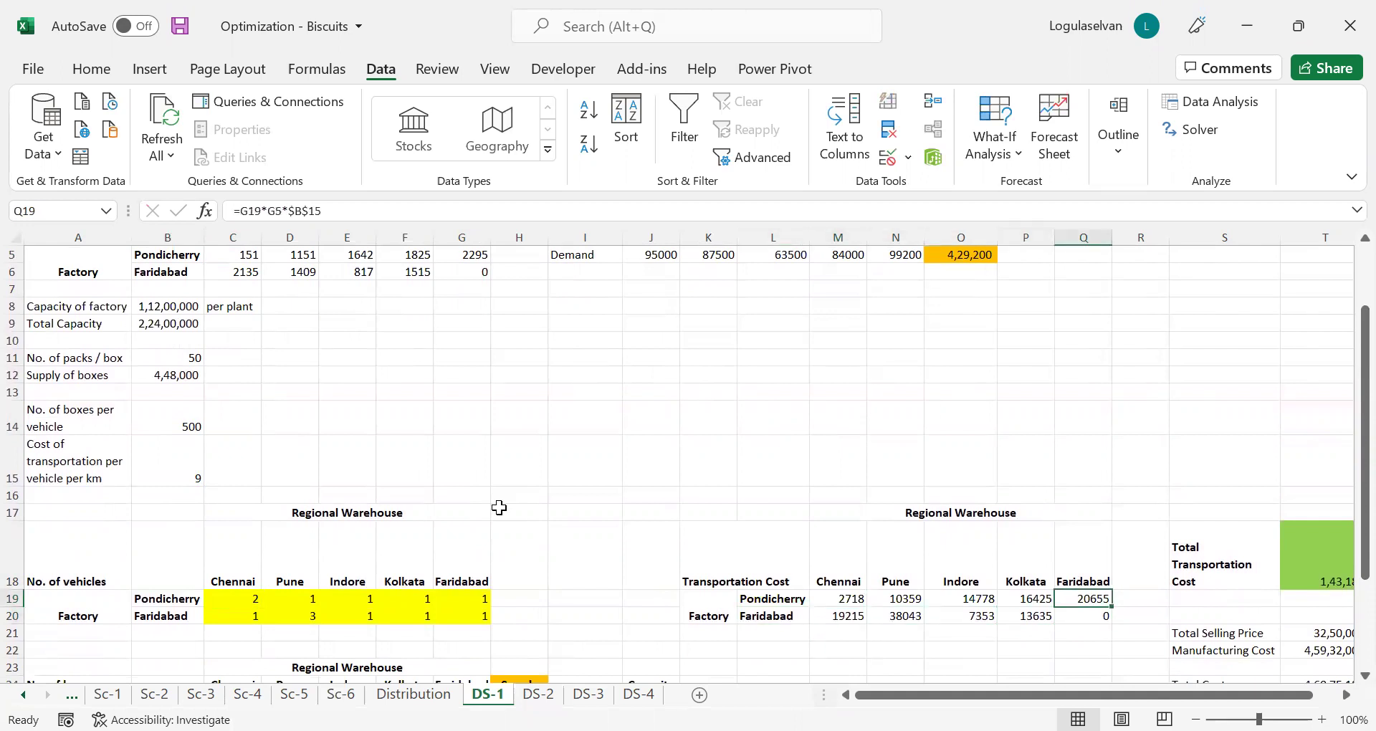
pyautogui.press('Left')
pyautogui.press('Left')
pyautogui.press('Left')
pyautogui.press('Left')
pyautogui.press('Down')
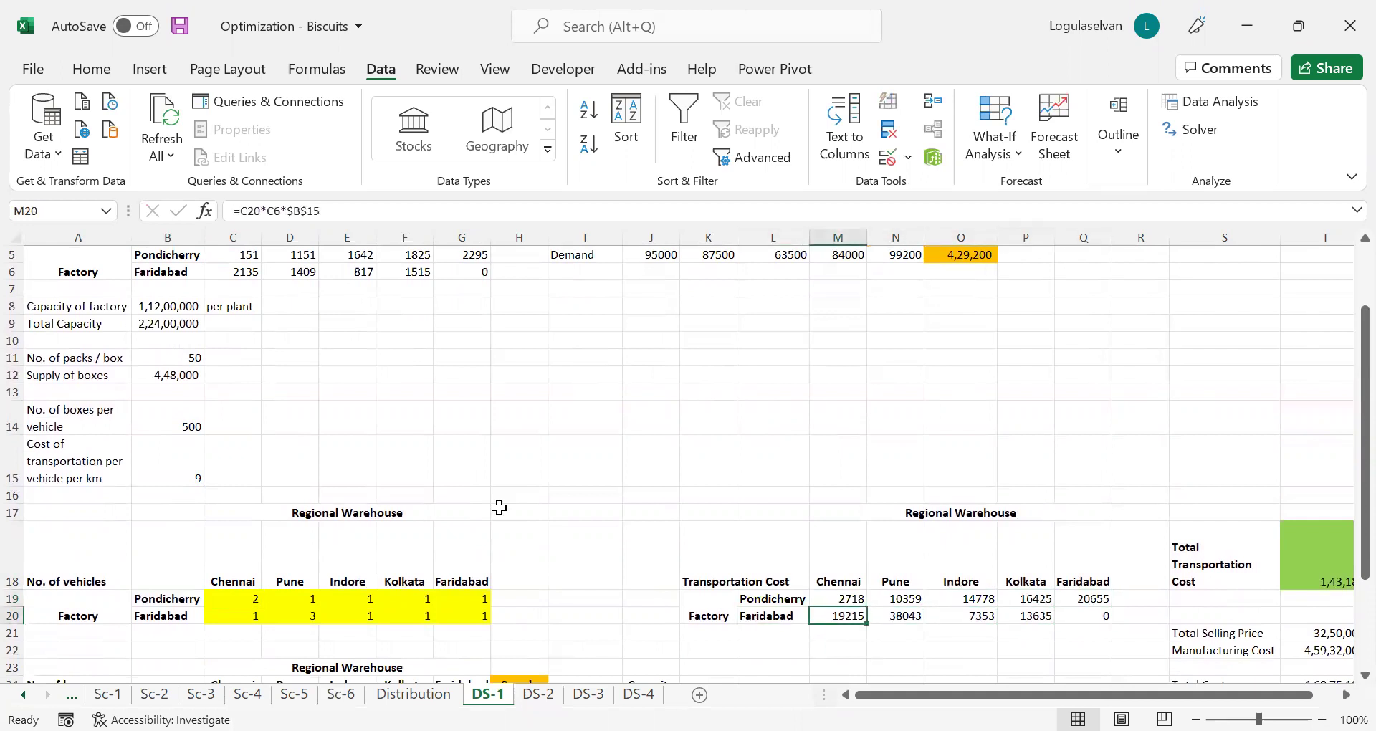
pyautogui.press('Up')
pyautogui.press('Right')
pyautogui.press('Right')
pyautogui.press('Right')
pyautogui.press('Right')
pyautogui.press('Right')
pyautogui.press('Right')
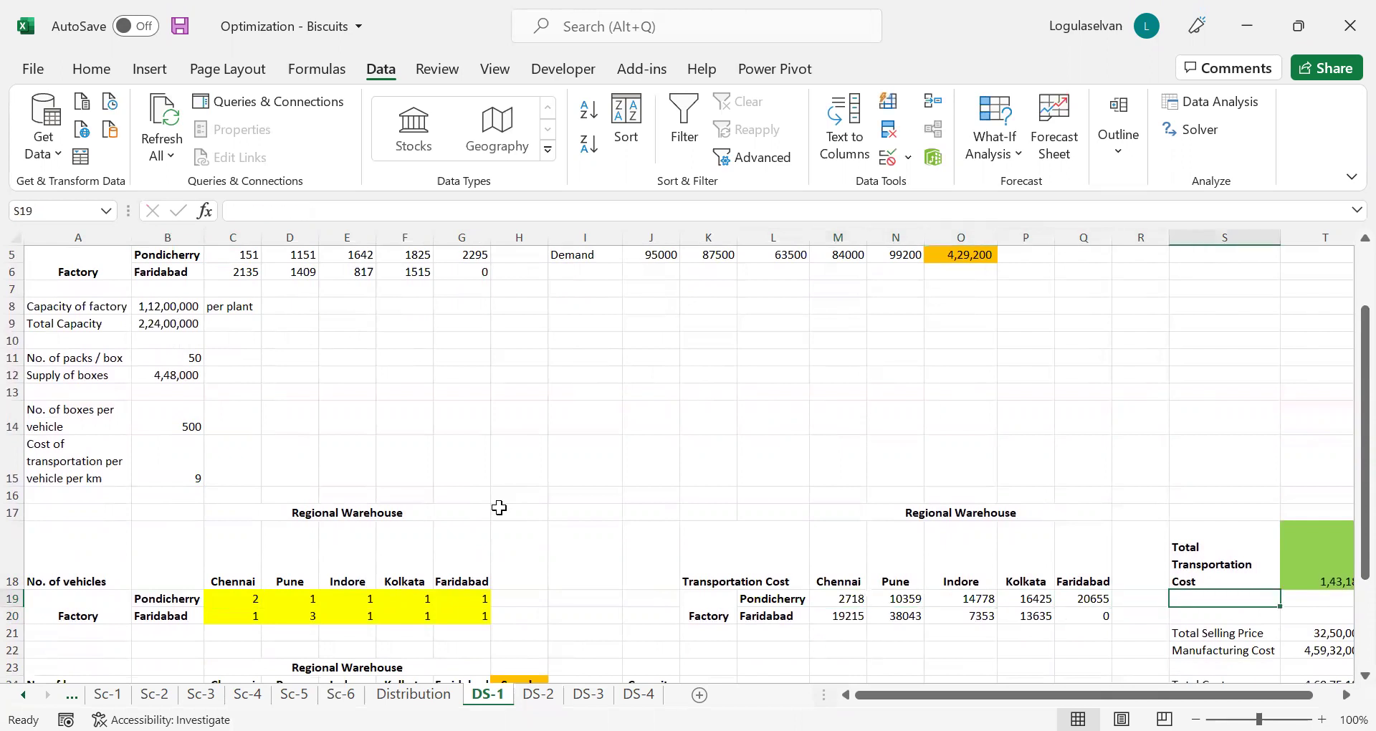
pyautogui.press('Up')
pyautogui.press('Right')
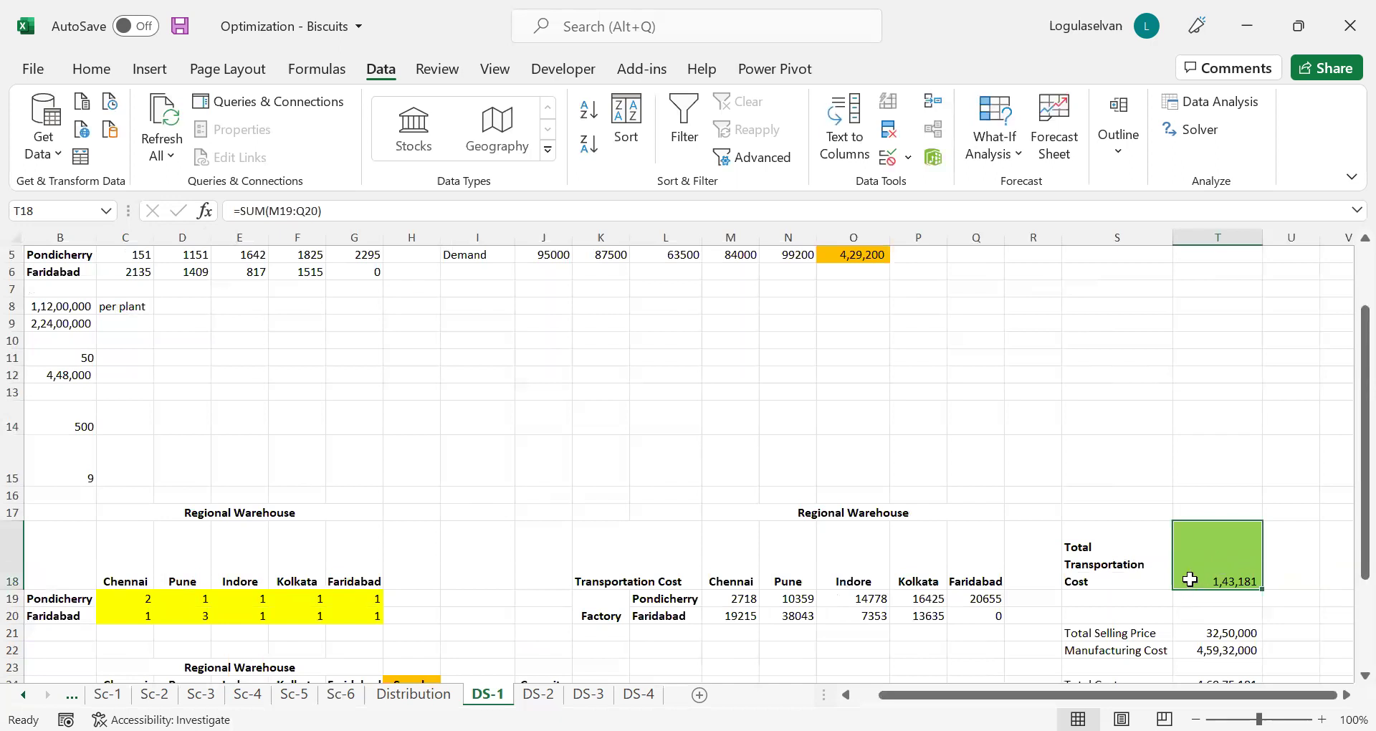
pyautogui.doubleClick(1191, 577)
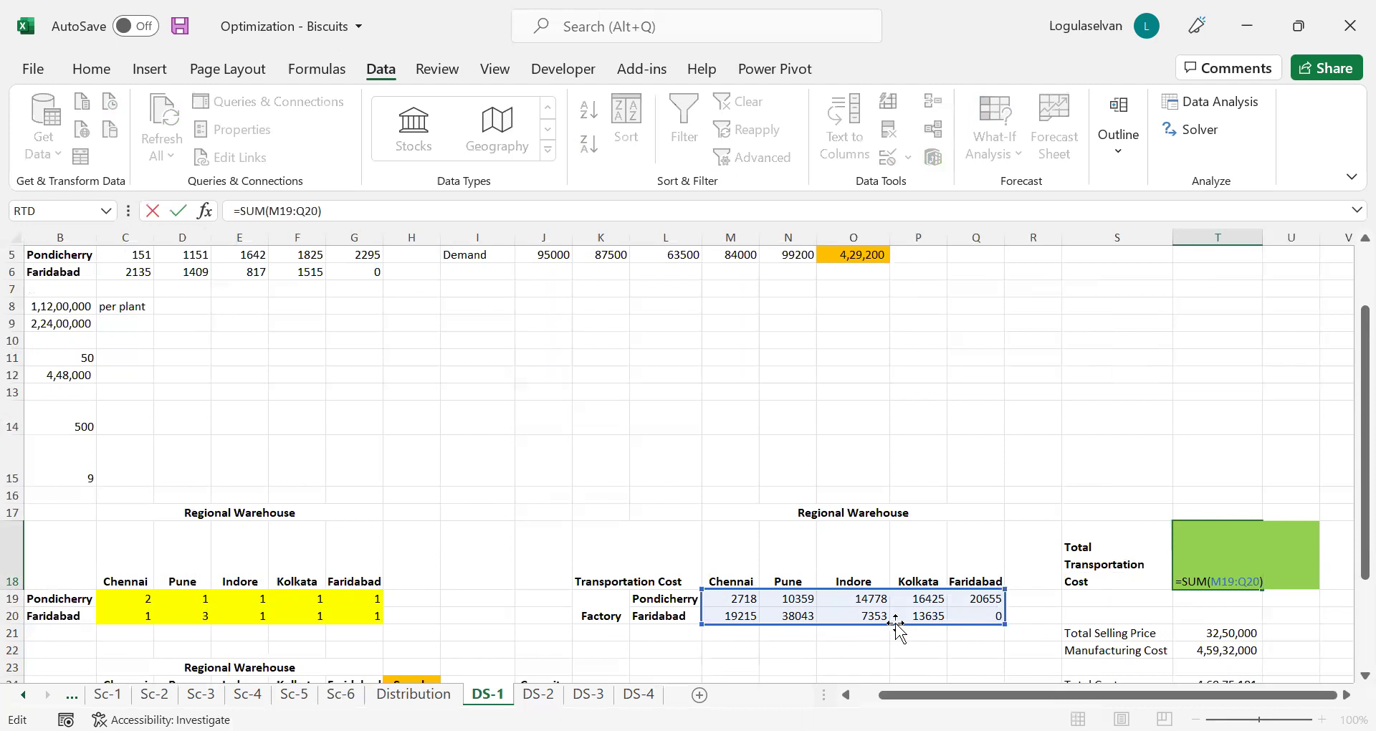
pyautogui.press('Escape')
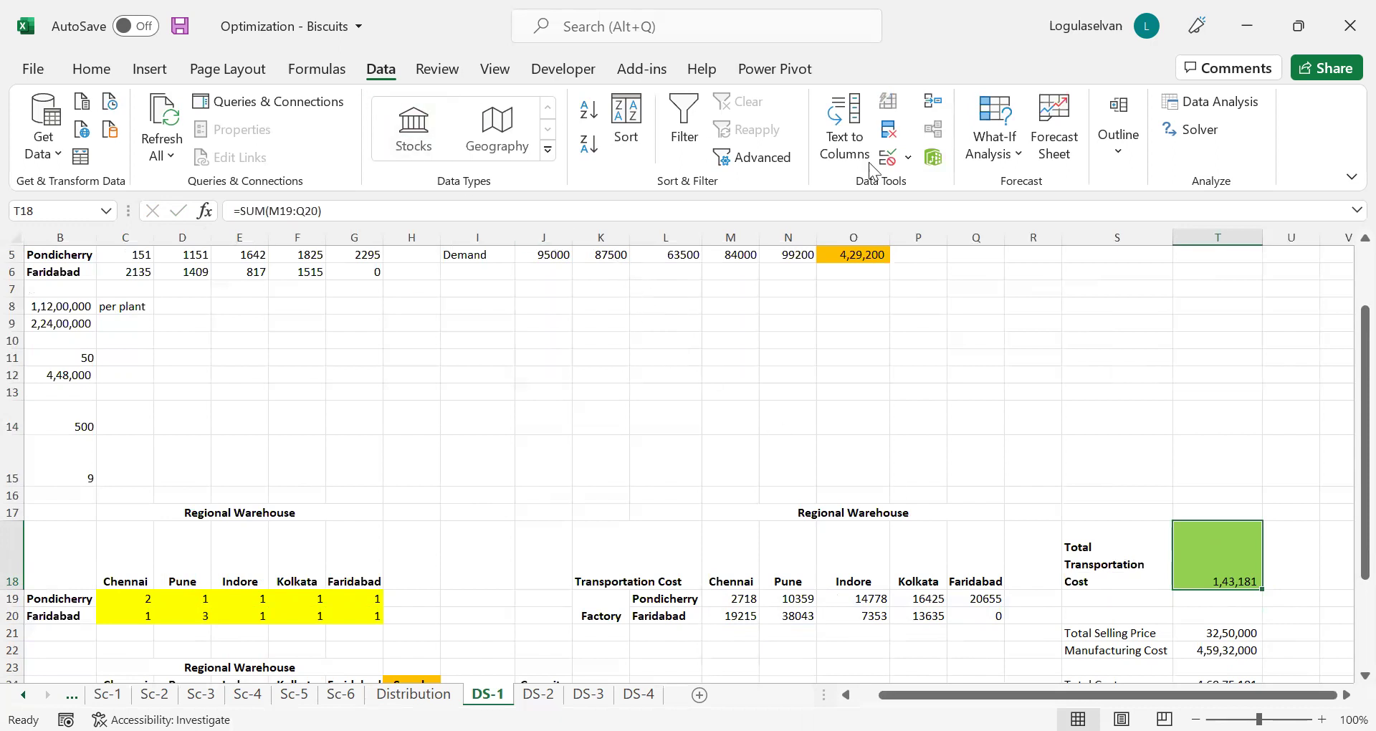
pyautogui.click(1197, 135)
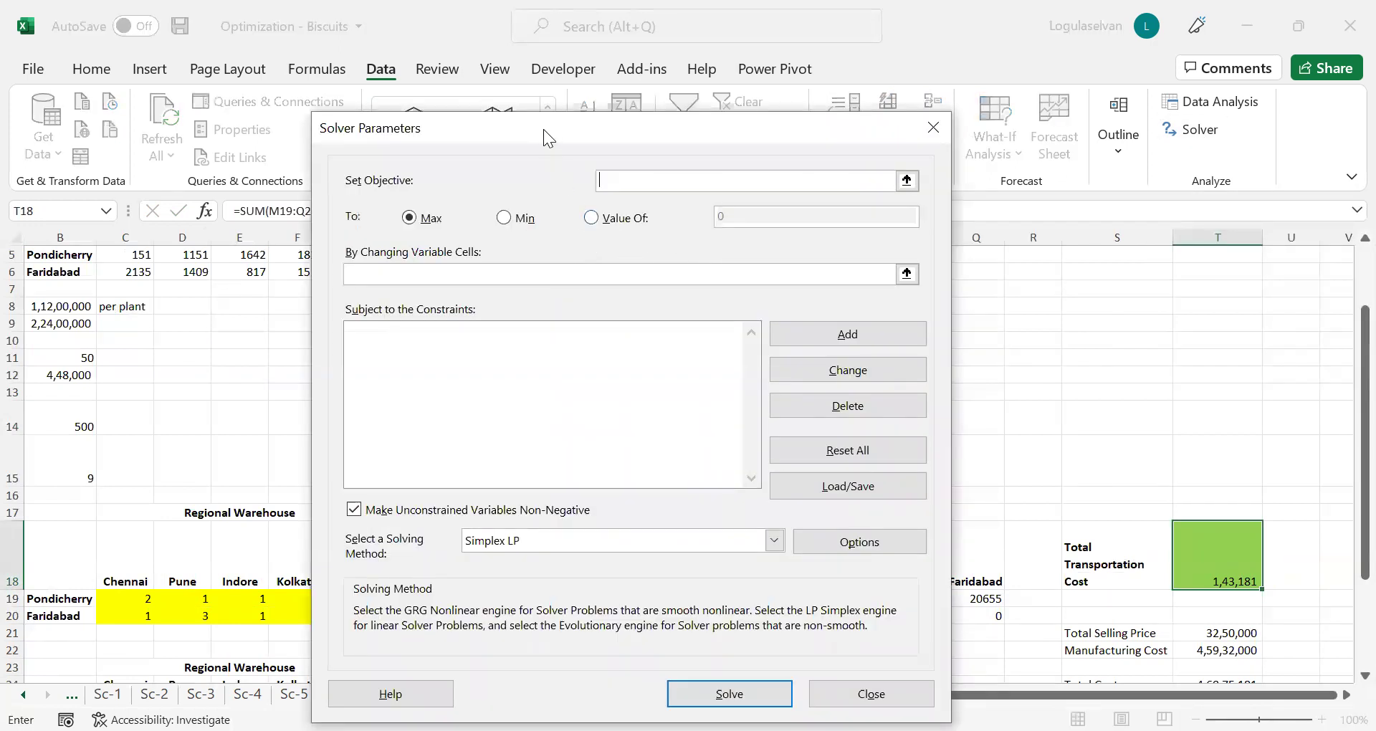
# In Solver Parameters, target $T$18, choose Min, and vary the vehicle cells $C$19:$G$20.
pyautogui.click(1220, 549)
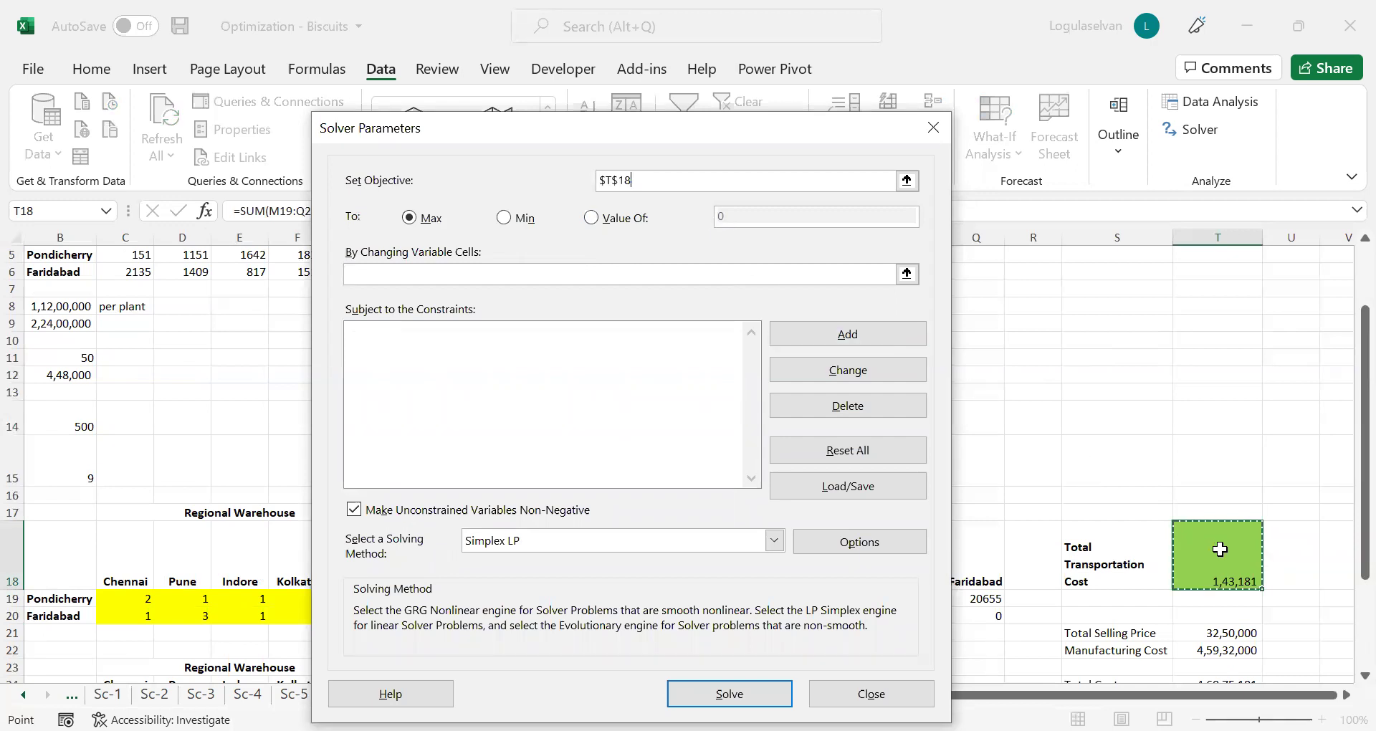
pyautogui.click(505, 218)
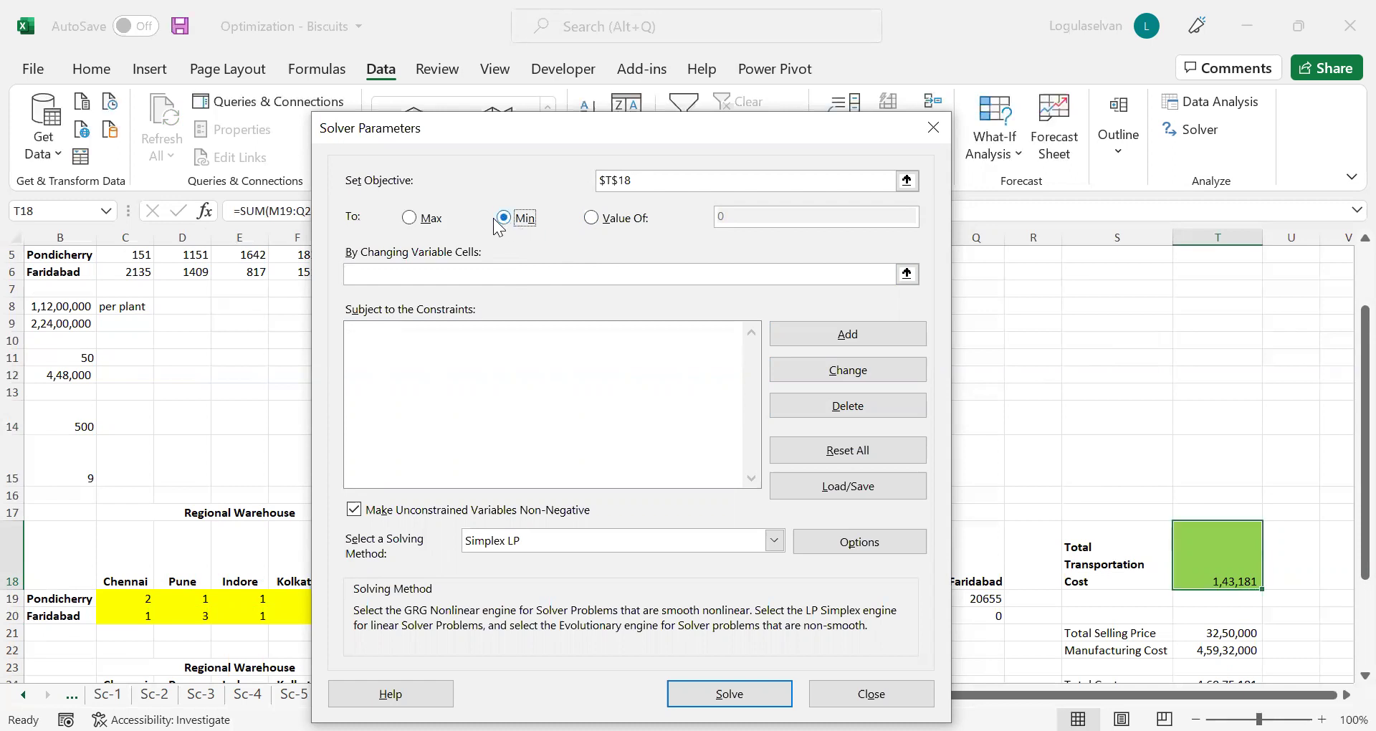
pyautogui.click(432, 277)
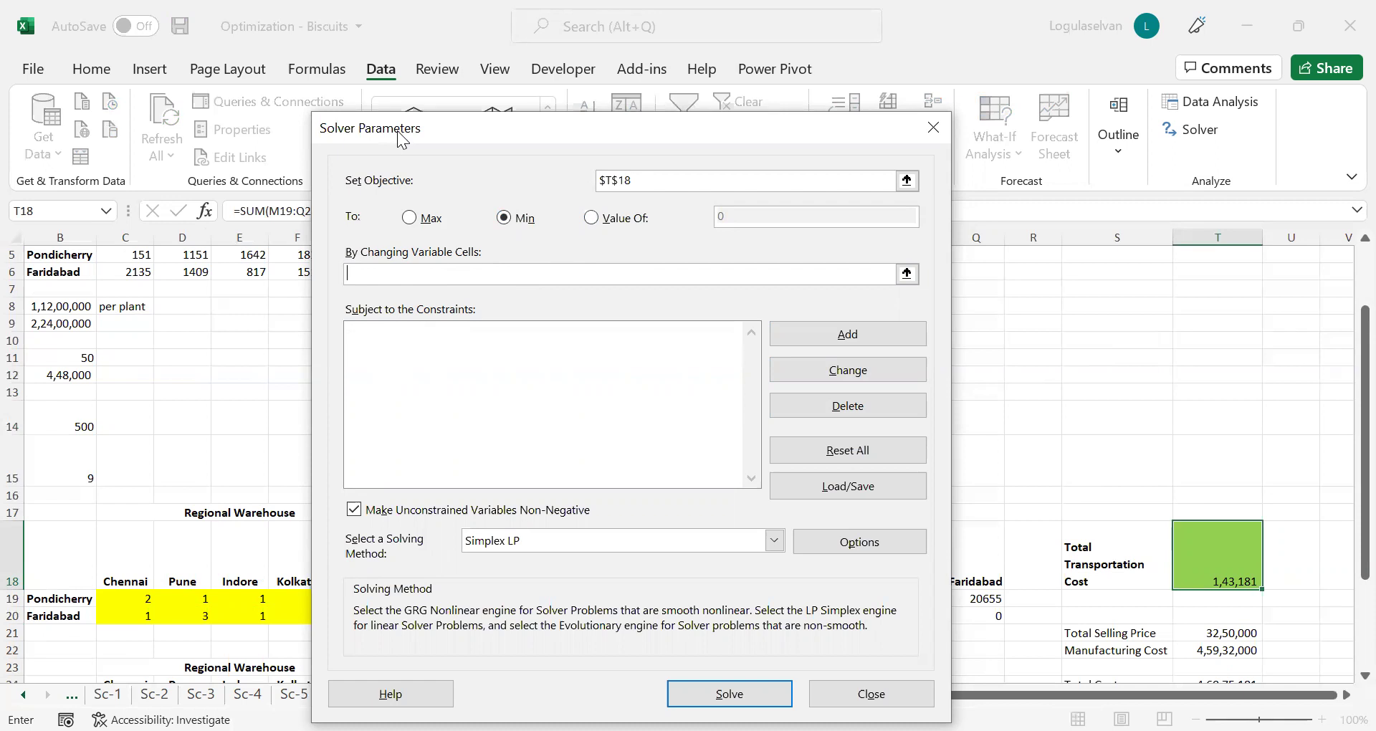
pyautogui.moveTo(399, 138); pyautogui.dragTo(580, 162)
pyautogui.click(142, 601)
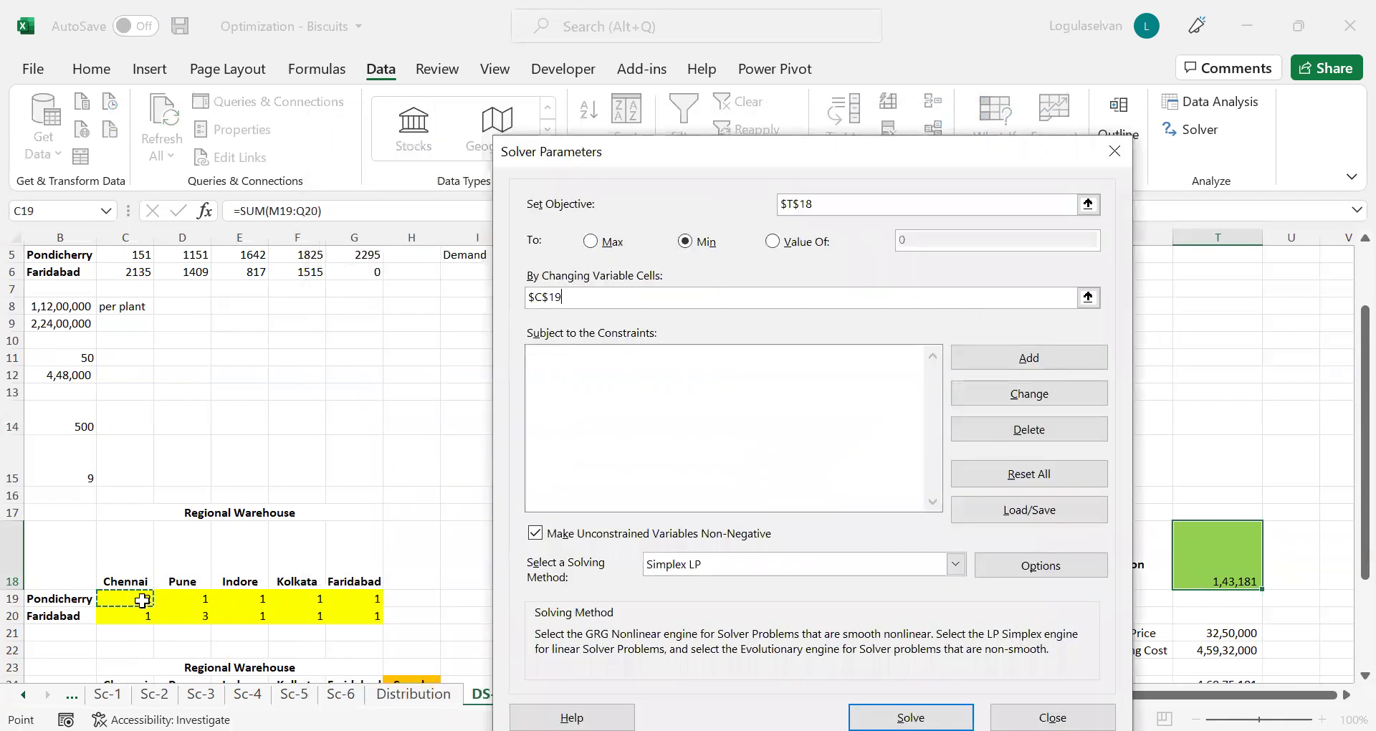
pyautogui.moveTo(143, 601); pyautogui.dragTo(357, 609)
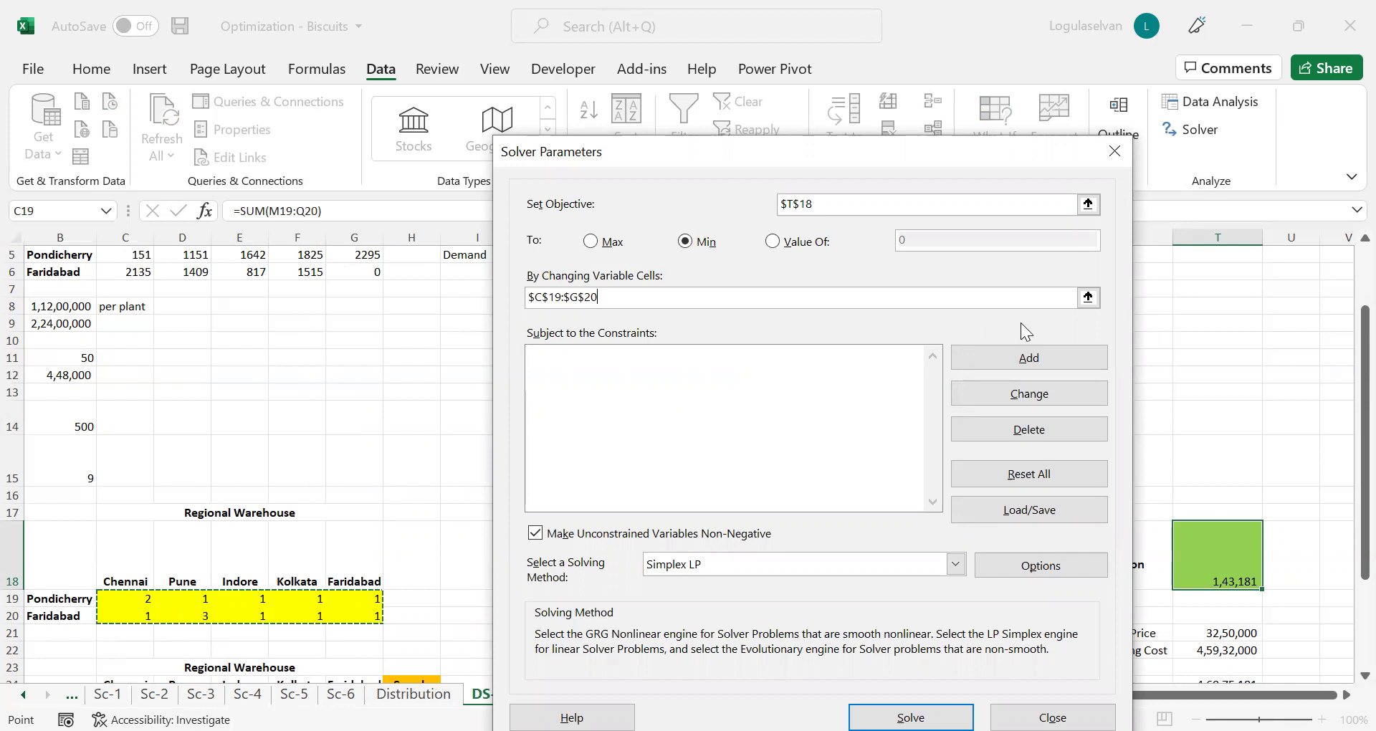
# Add a constraint keeping factory supply H25:H26 within capacity J25:J26.
pyautogui.click(1012, 358)
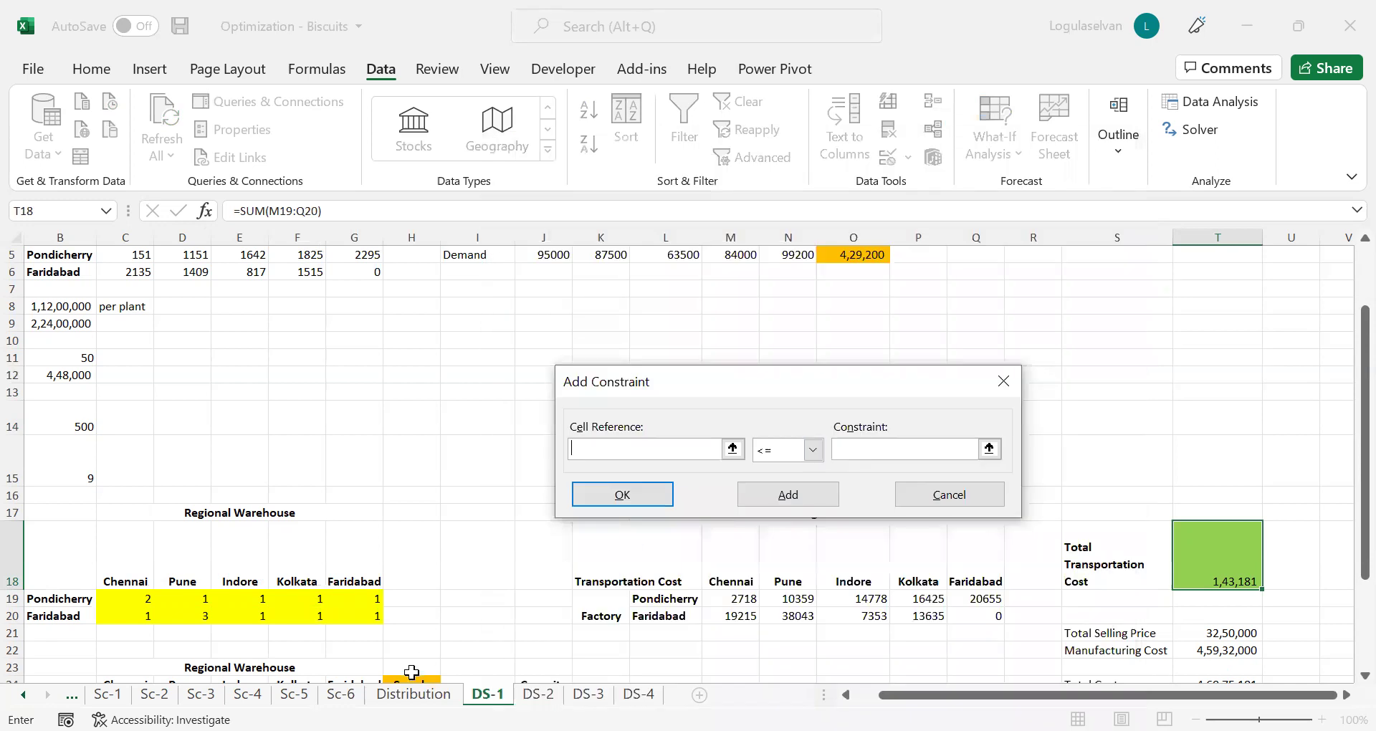
pyautogui.click(410, 677)
pyautogui.press('Down')
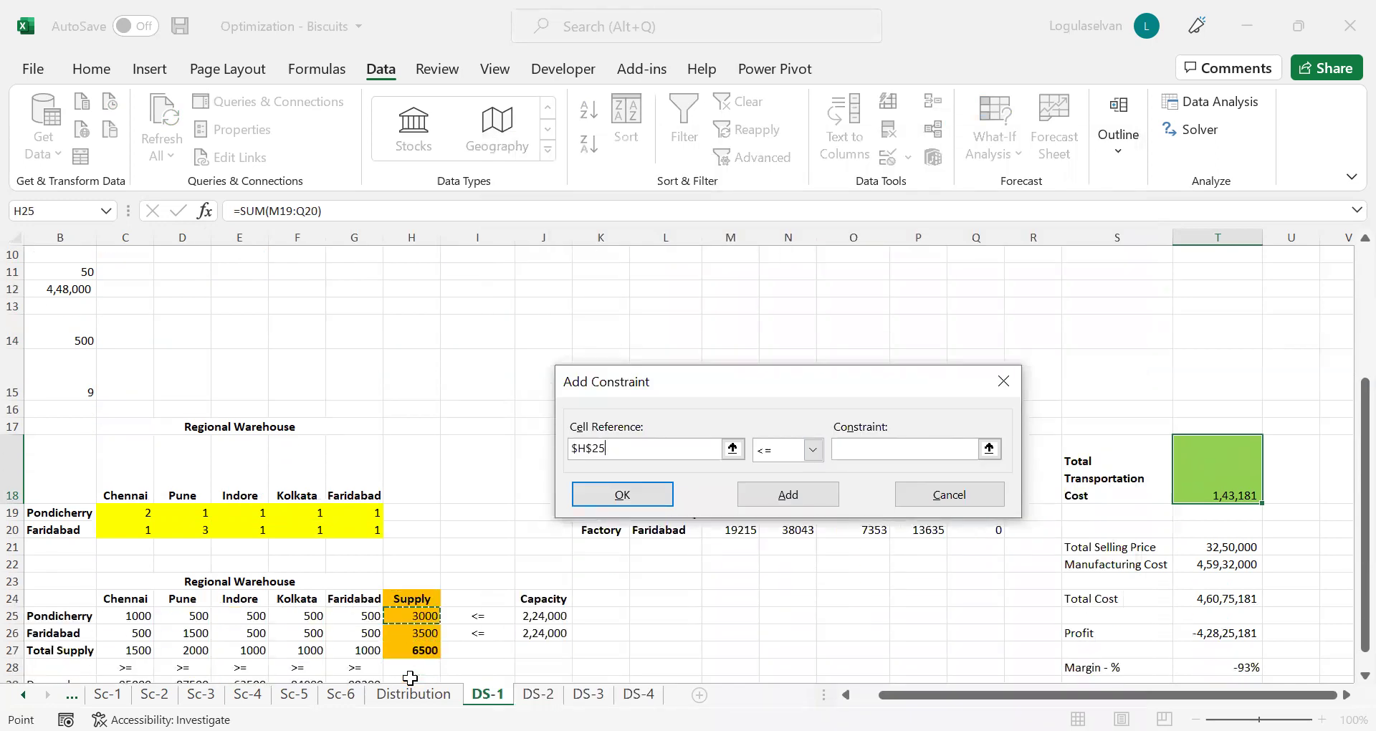
pyautogui.hotkey('shift', 'Down')
pyautogui.click(863, 445)
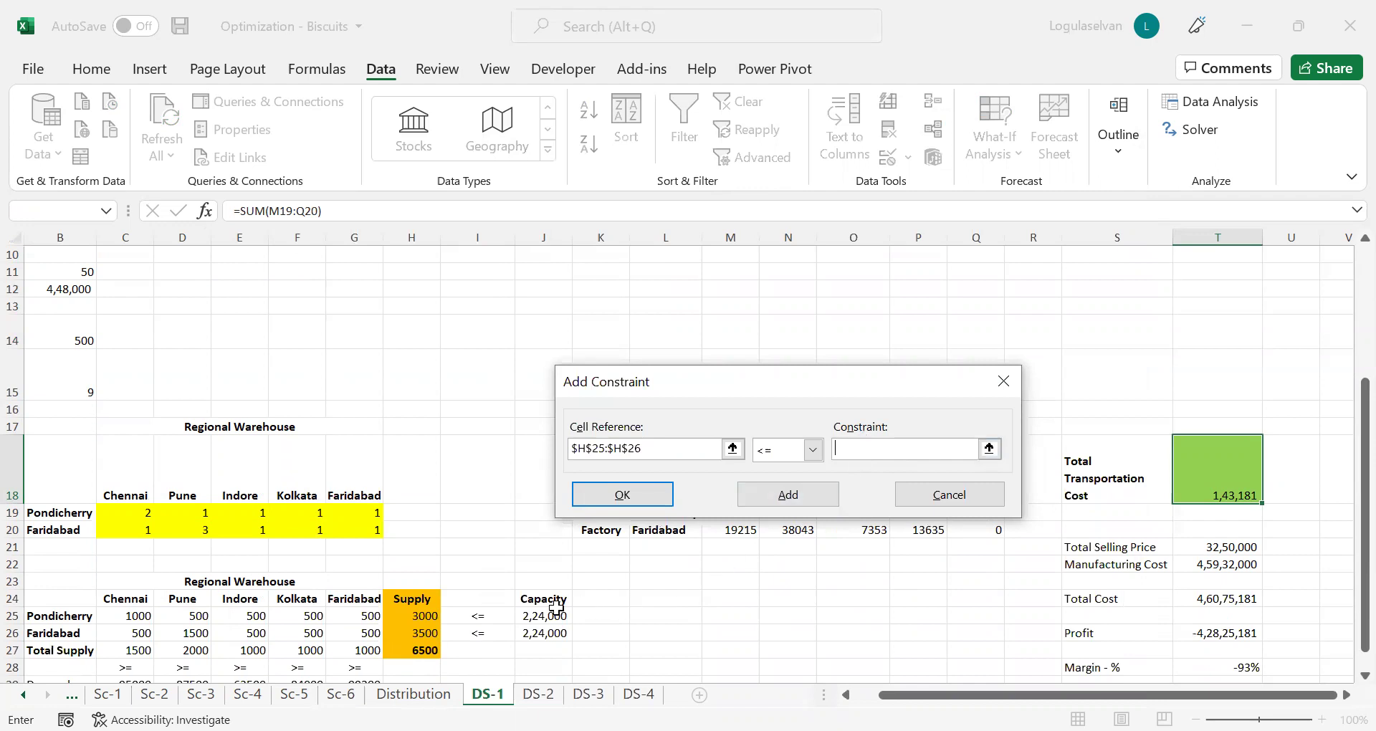
pyautogui.click(557, 611)
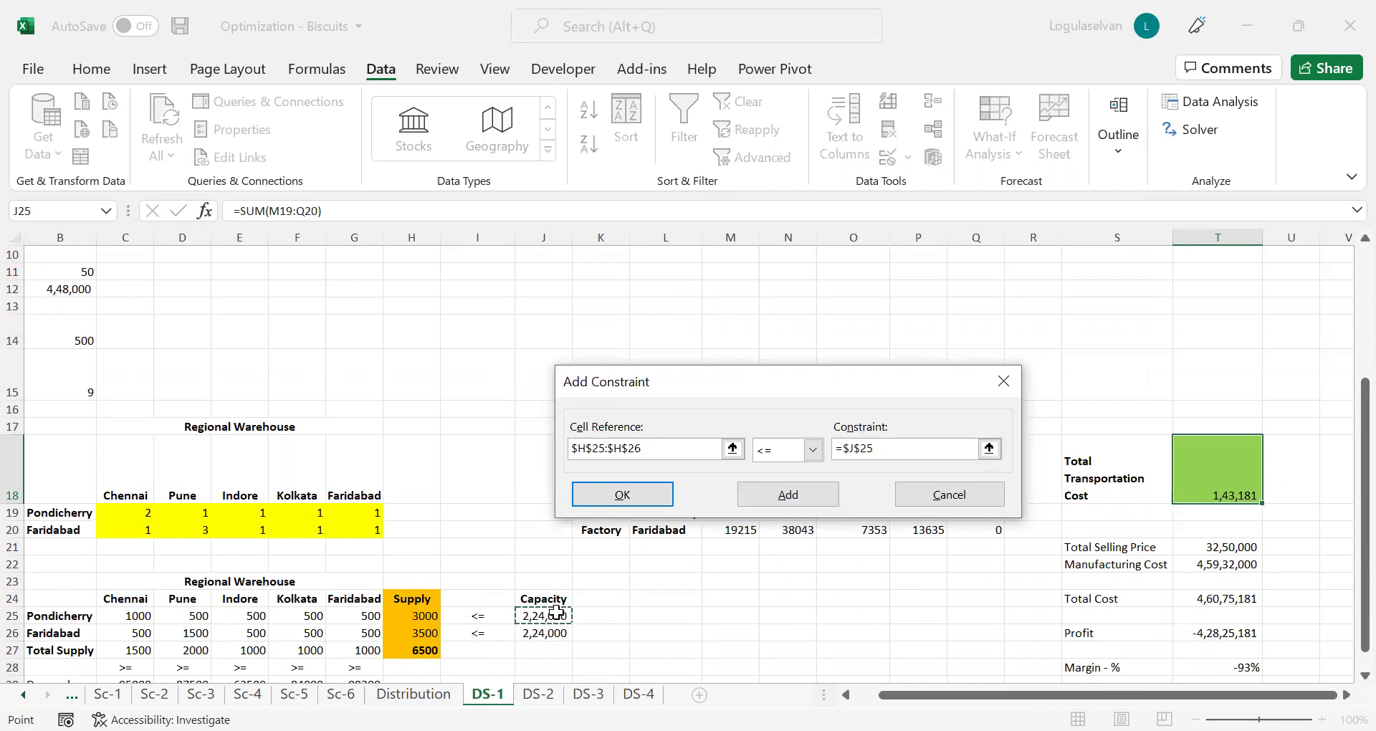
pyautogui.moveTo(557, 612); pyautogui.dragTo(557, 631)
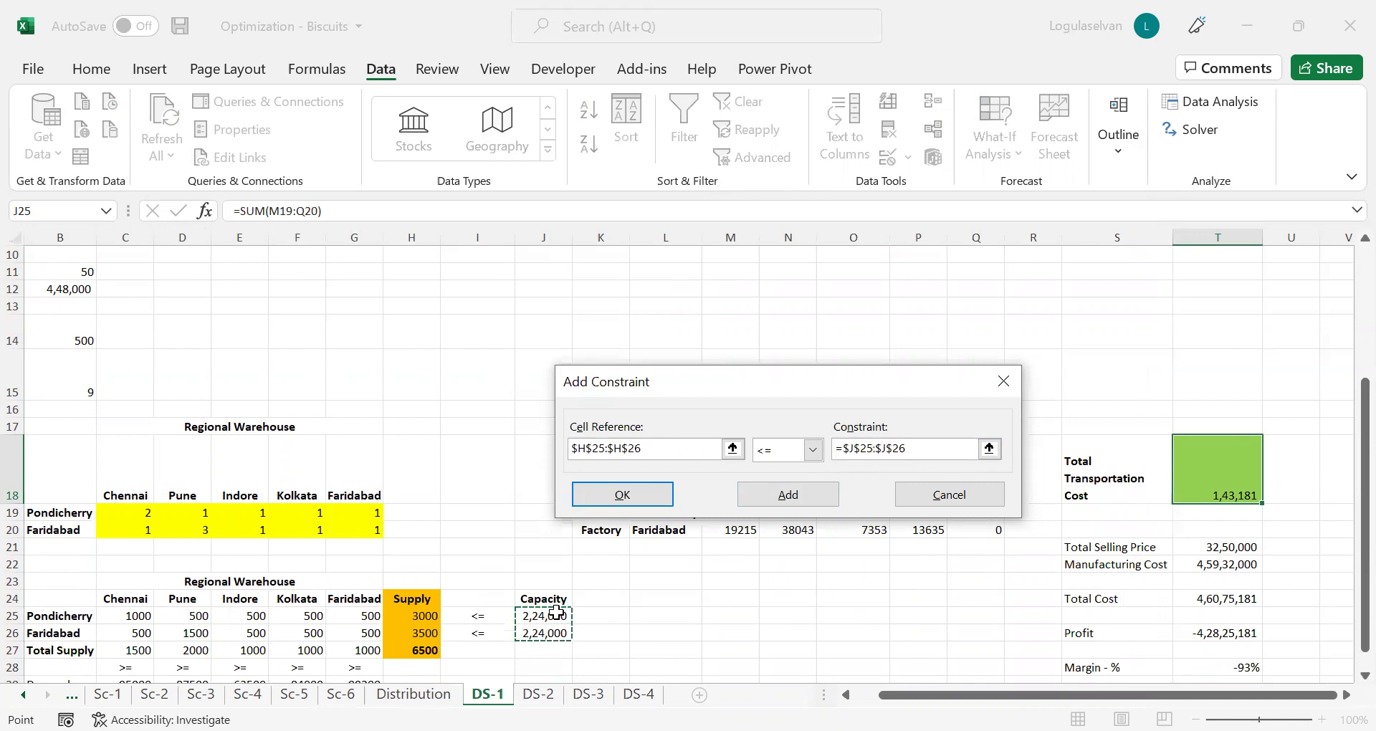
pyautogui.click(794, 487)
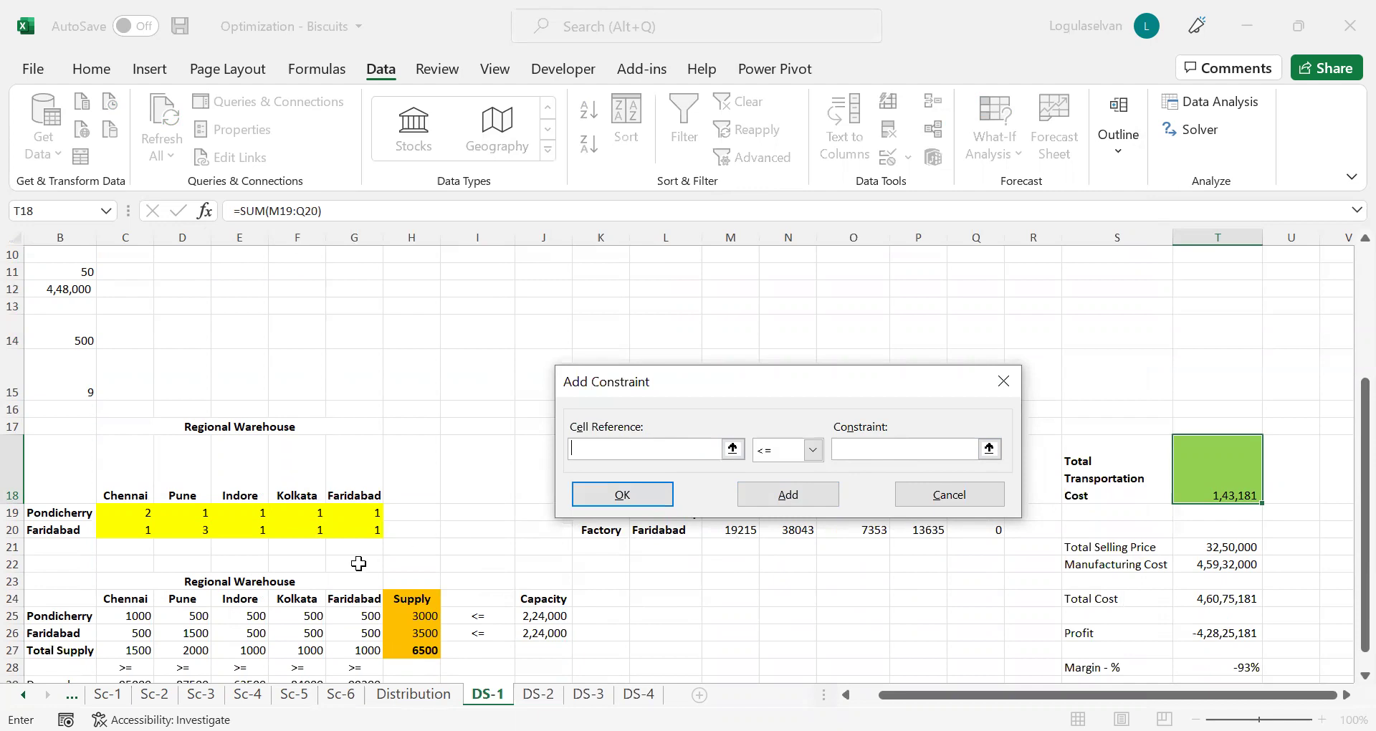
# Add a constraint requiring total supply $C$27:$G$27 to be at least demand $C$29:$G$29.
pyautogui.click(129, 655)
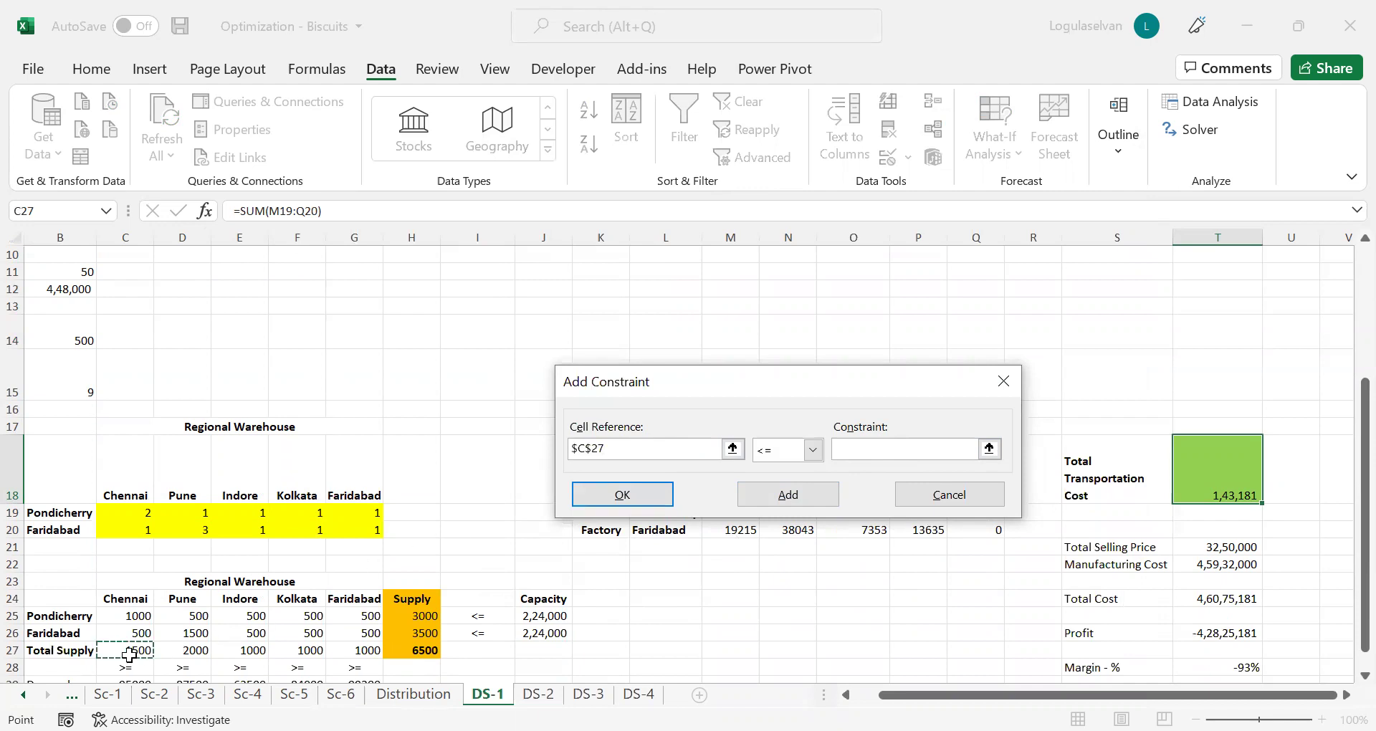
pyautogui.moveTo(129, 655); pyautogui.dragTo(358, 650)
pyautogui.click(814, 449)
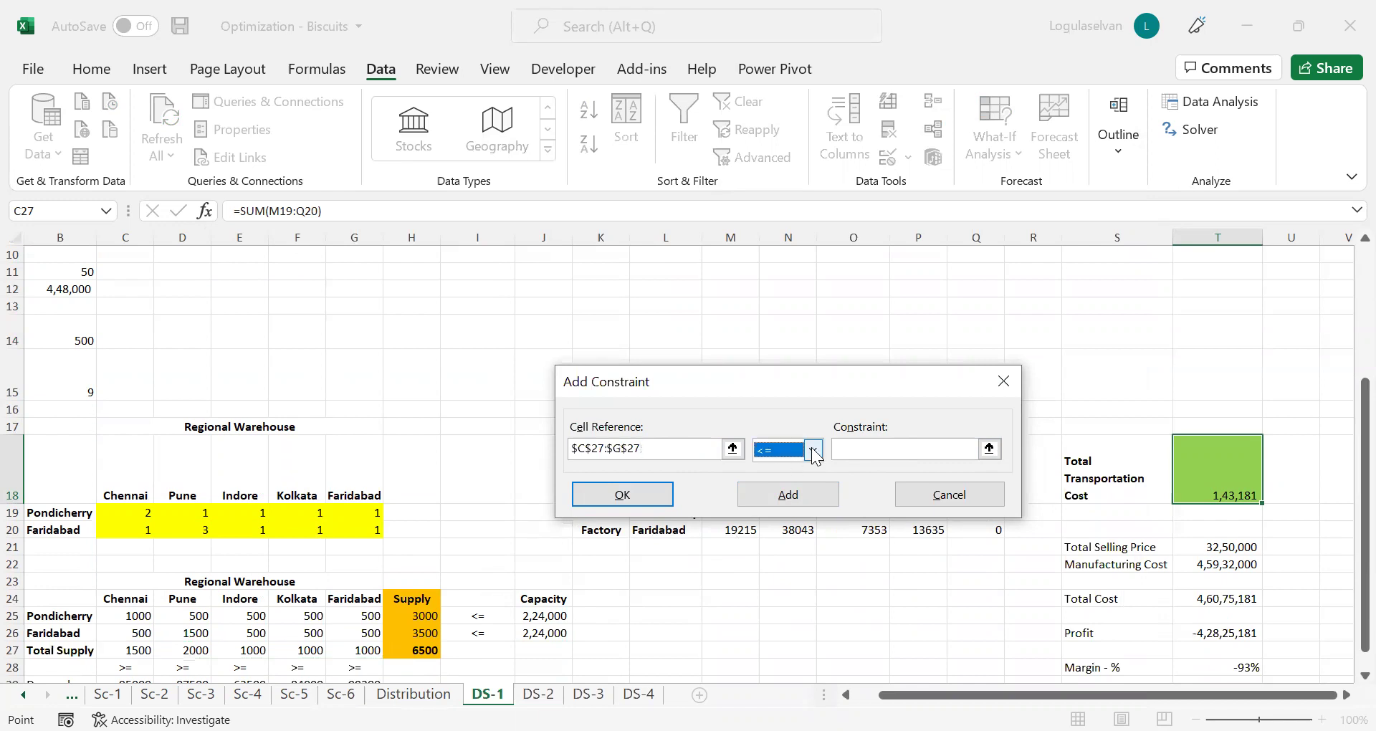
pyautogui.click(814, 450)
pyautogui.click(780, 501)
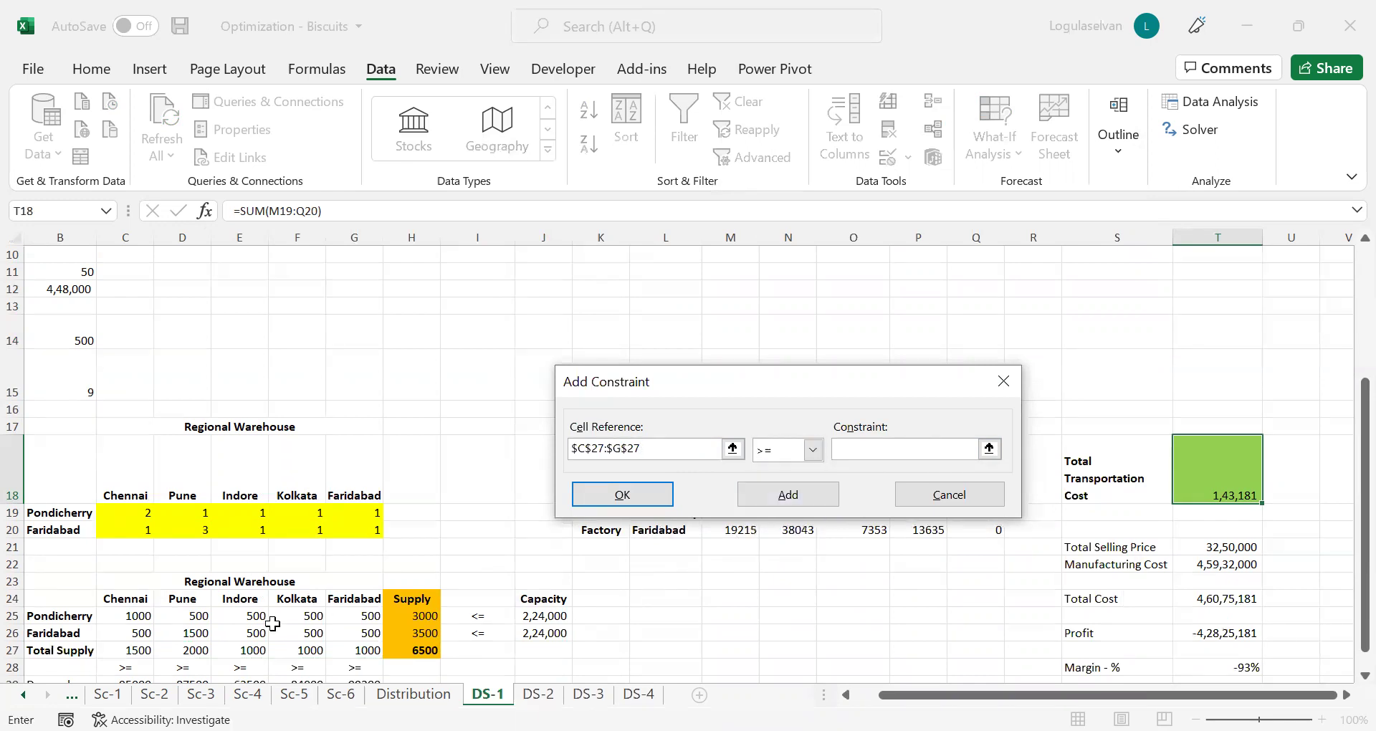
pyautogui.click(143, 678)
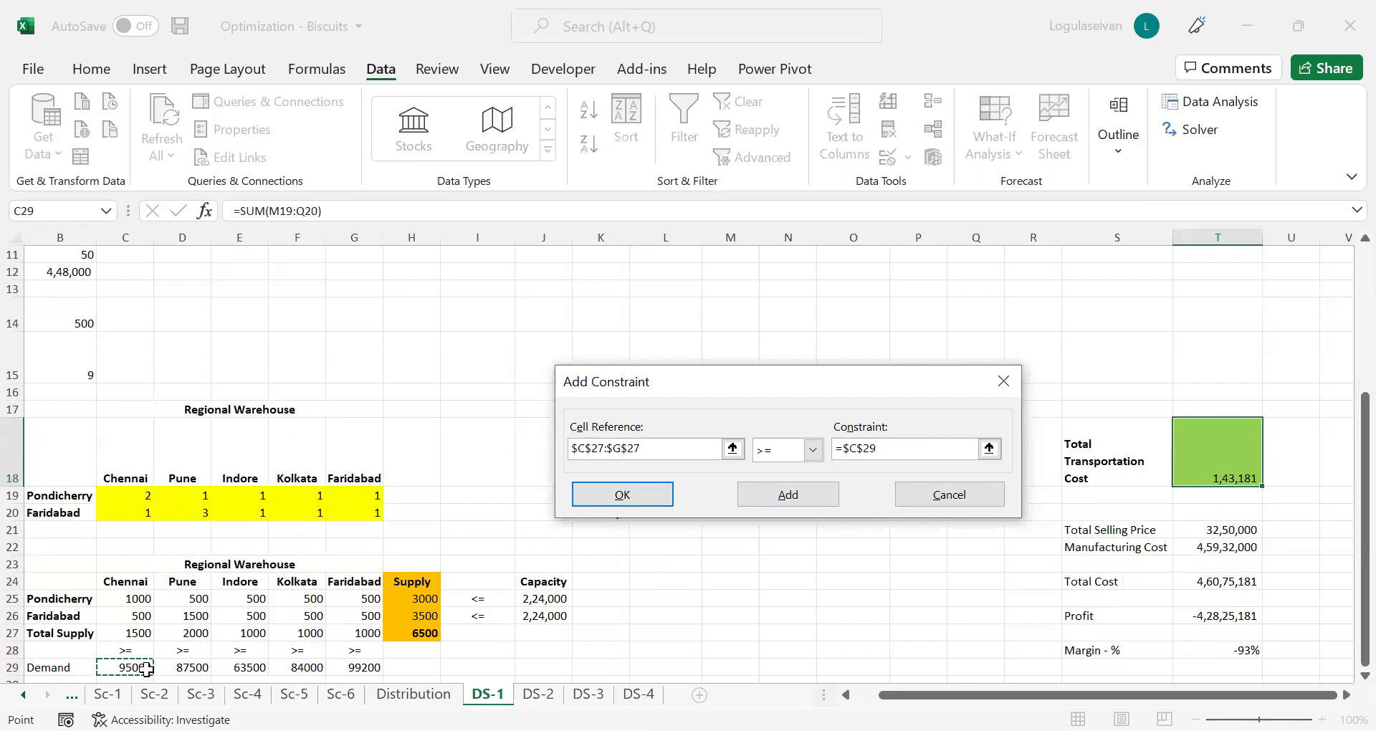
pyautogui.moveTo(146, 669); pyautogui.dragTo(359, 668)
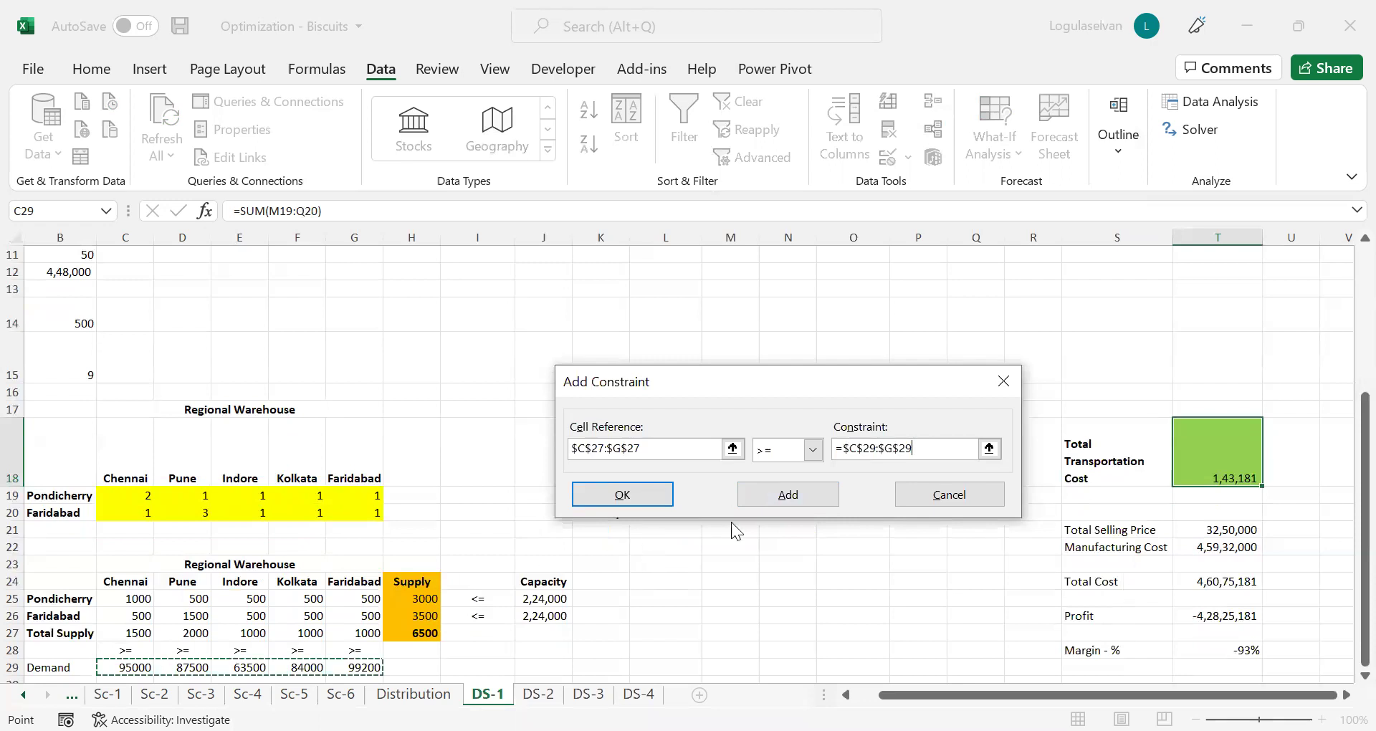
pyautogui.click(789, 495)
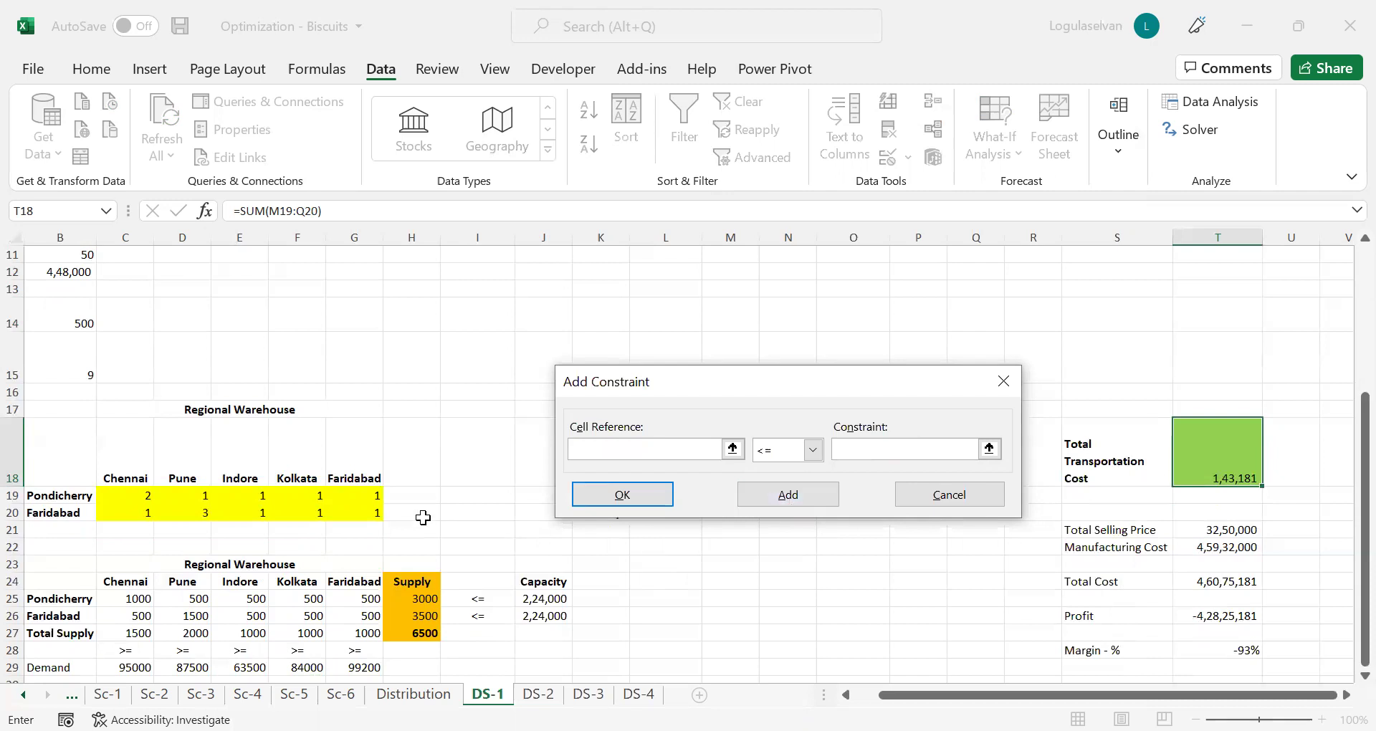
# Add an int constraint on $C$19:$G$20 so vehicle counts stay whole numbers.
pyautogui.click(140, 500)
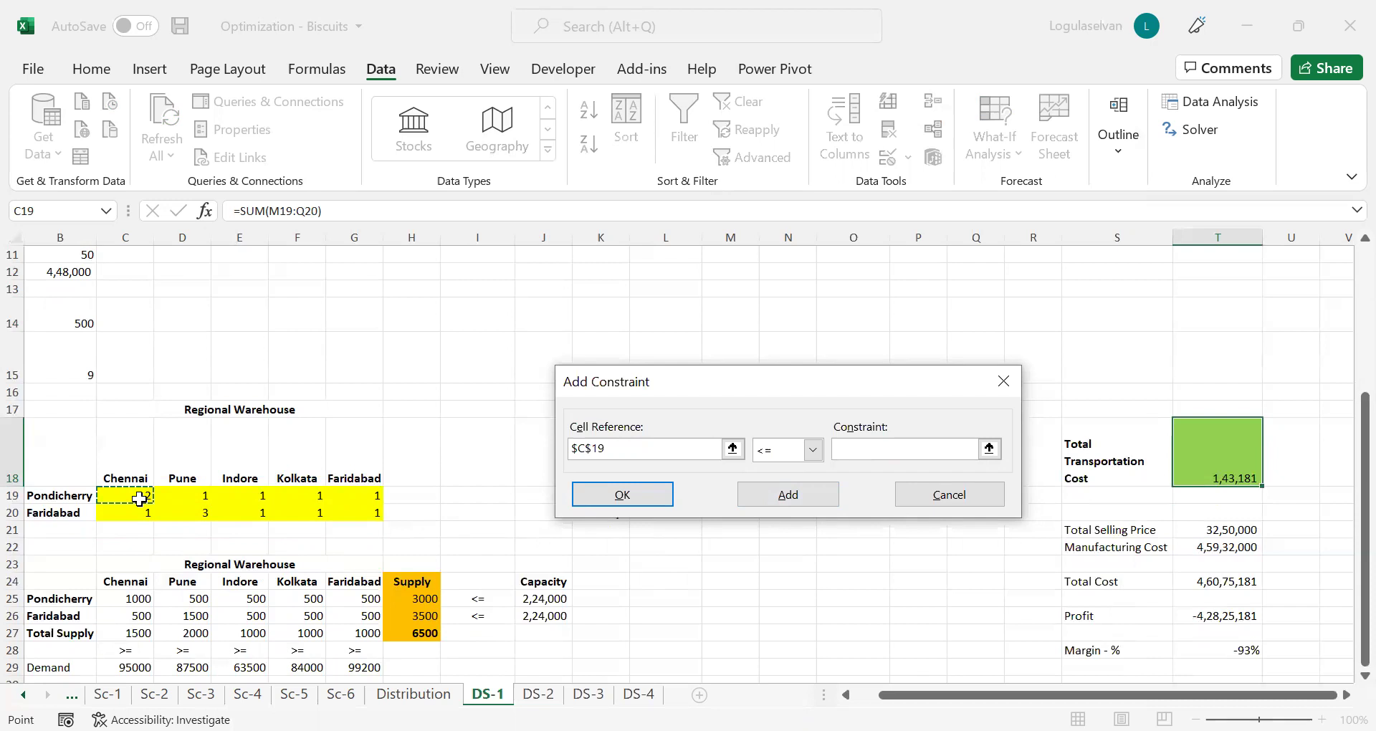
pyautogui.hotkey('ctrl', 'shift', 'Right')
pyautogui.hotkey('ctrl', 'shift', 'Down')
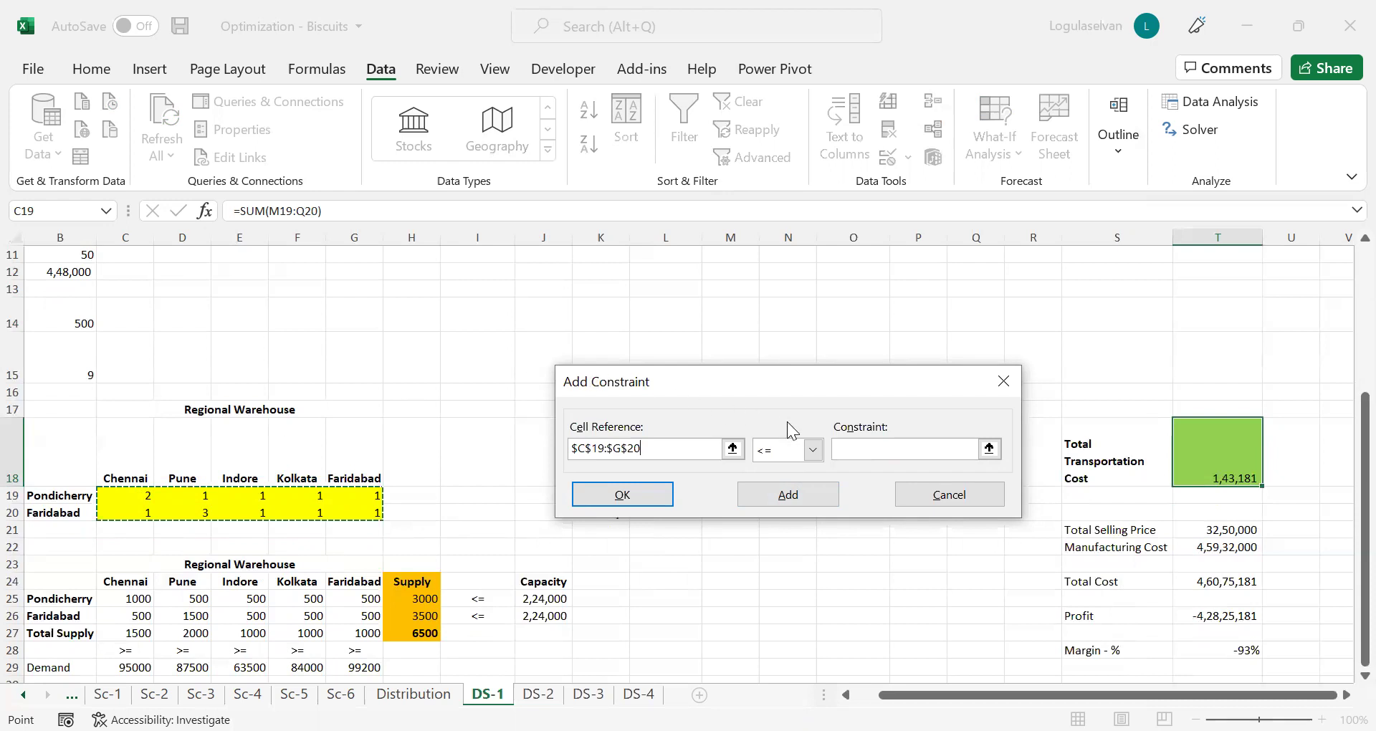
pyautogui.click(812, 451)
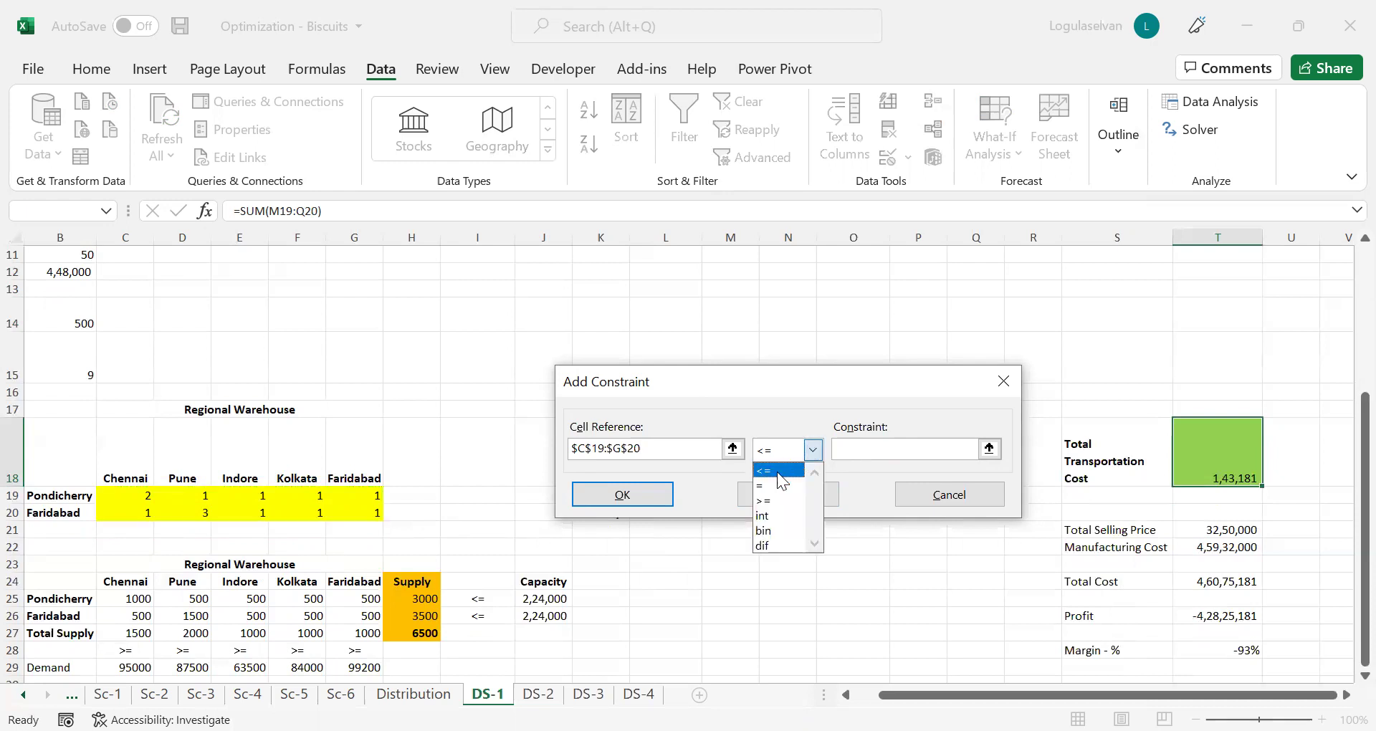
pyautogui.click(776, 518)
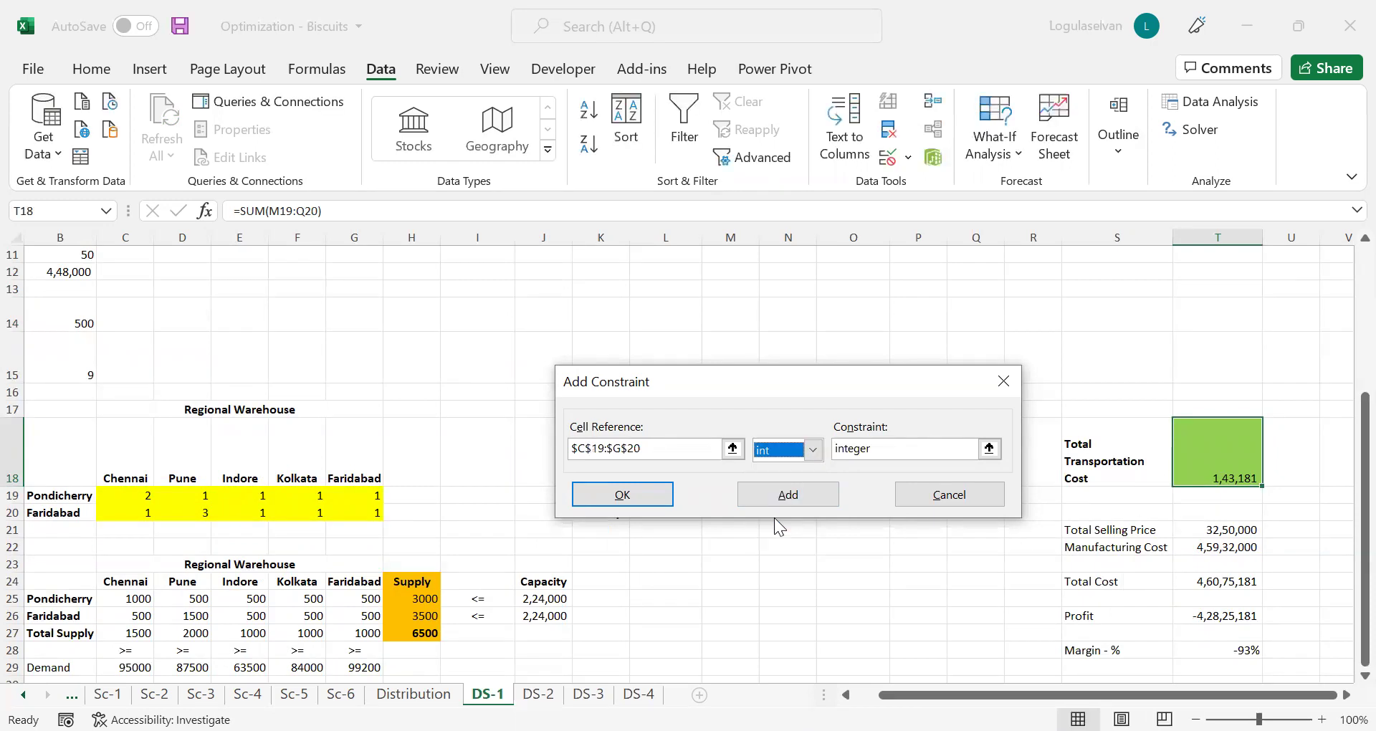
pyautogui.click(621, 497)
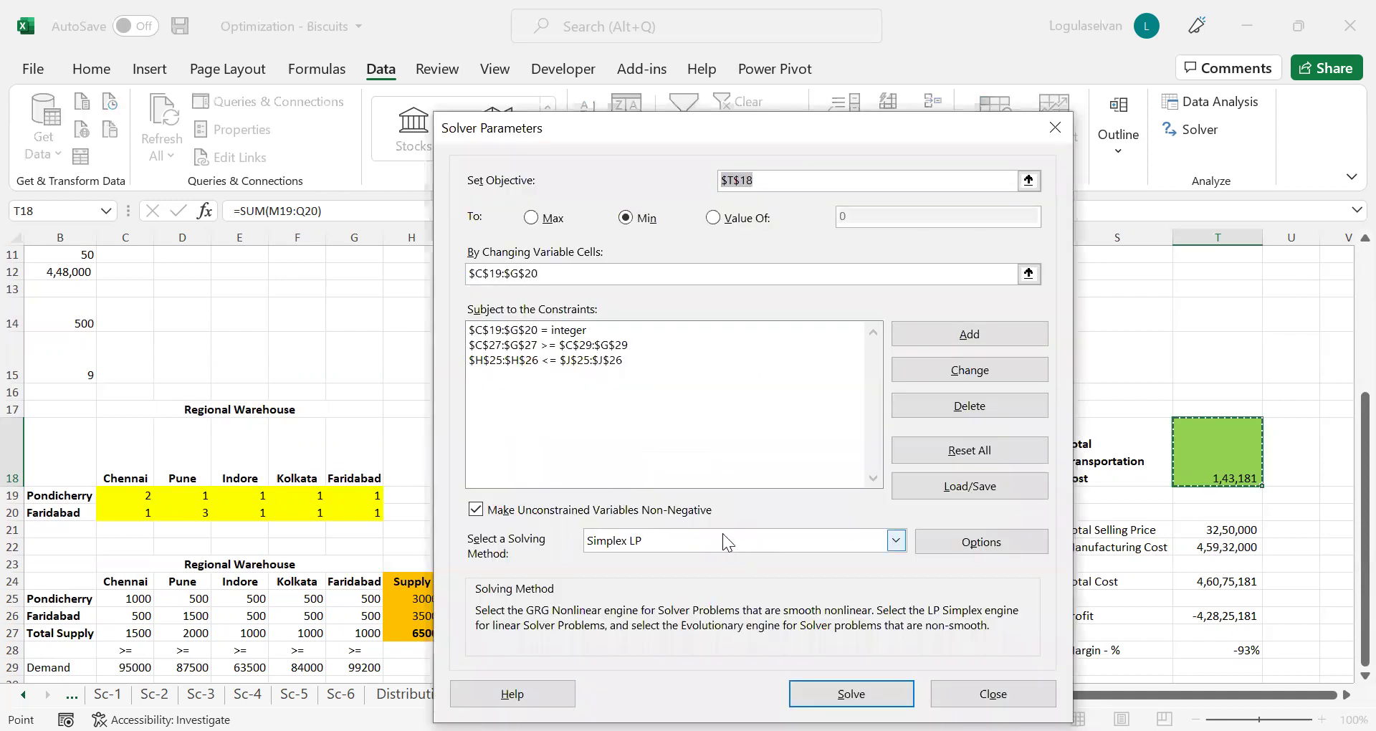
# Select Simplex LP as the solving method and run Solver.
pyautogui.click(723, 535)
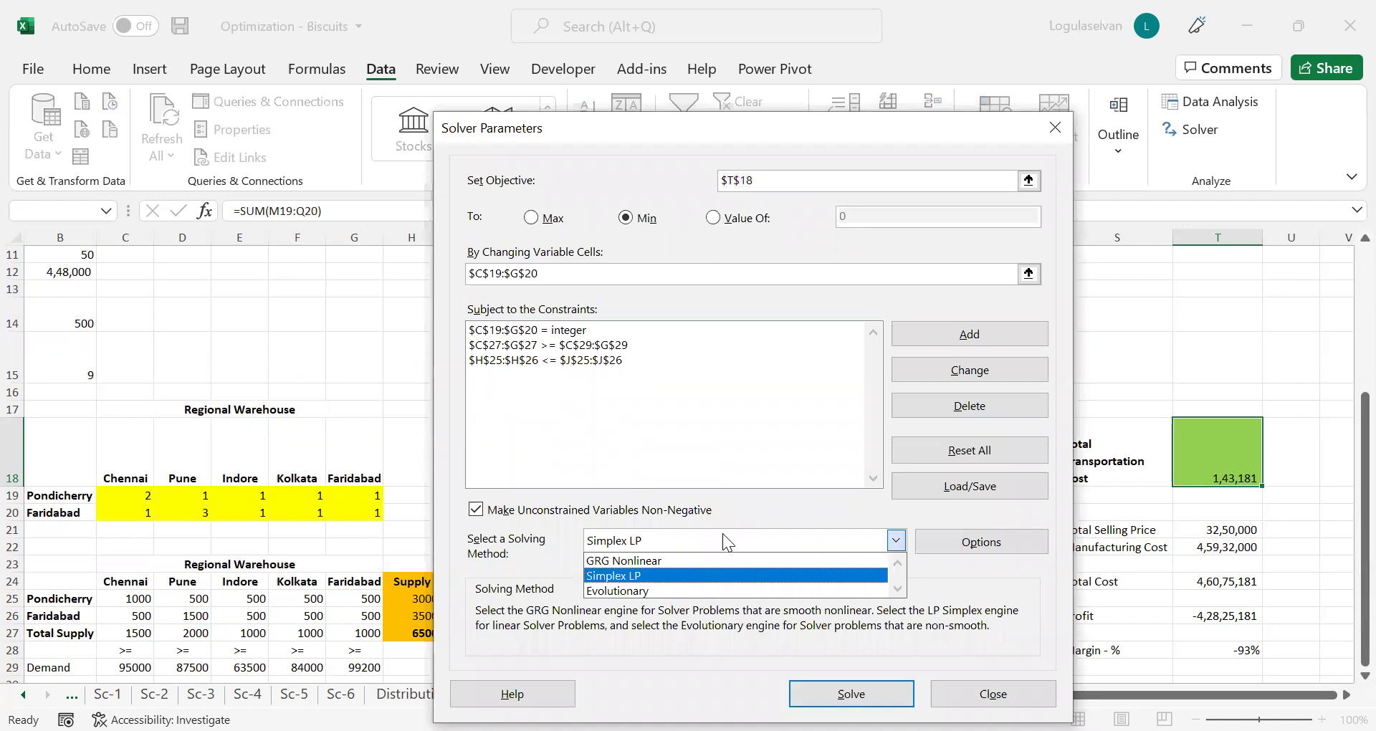
pyautogui.click(647, 574)
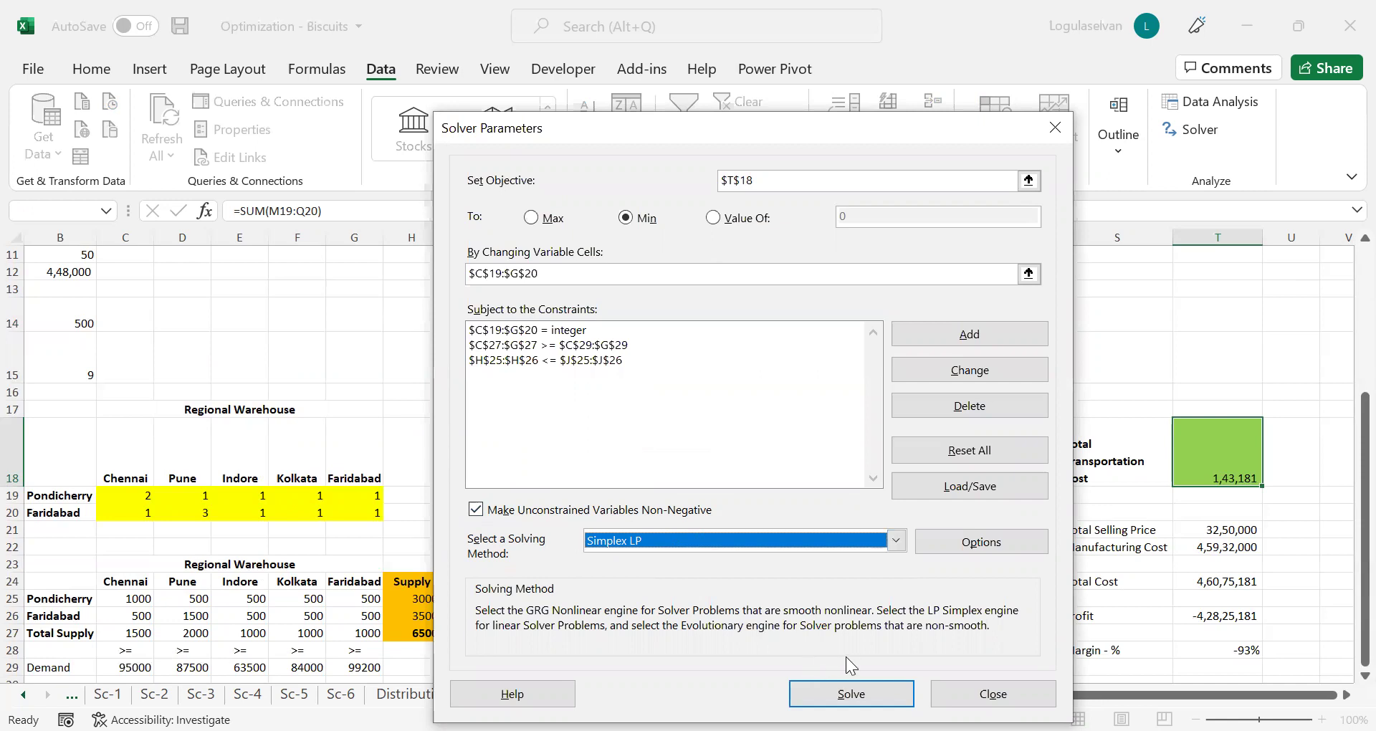
pyautogui.click(852, 694)
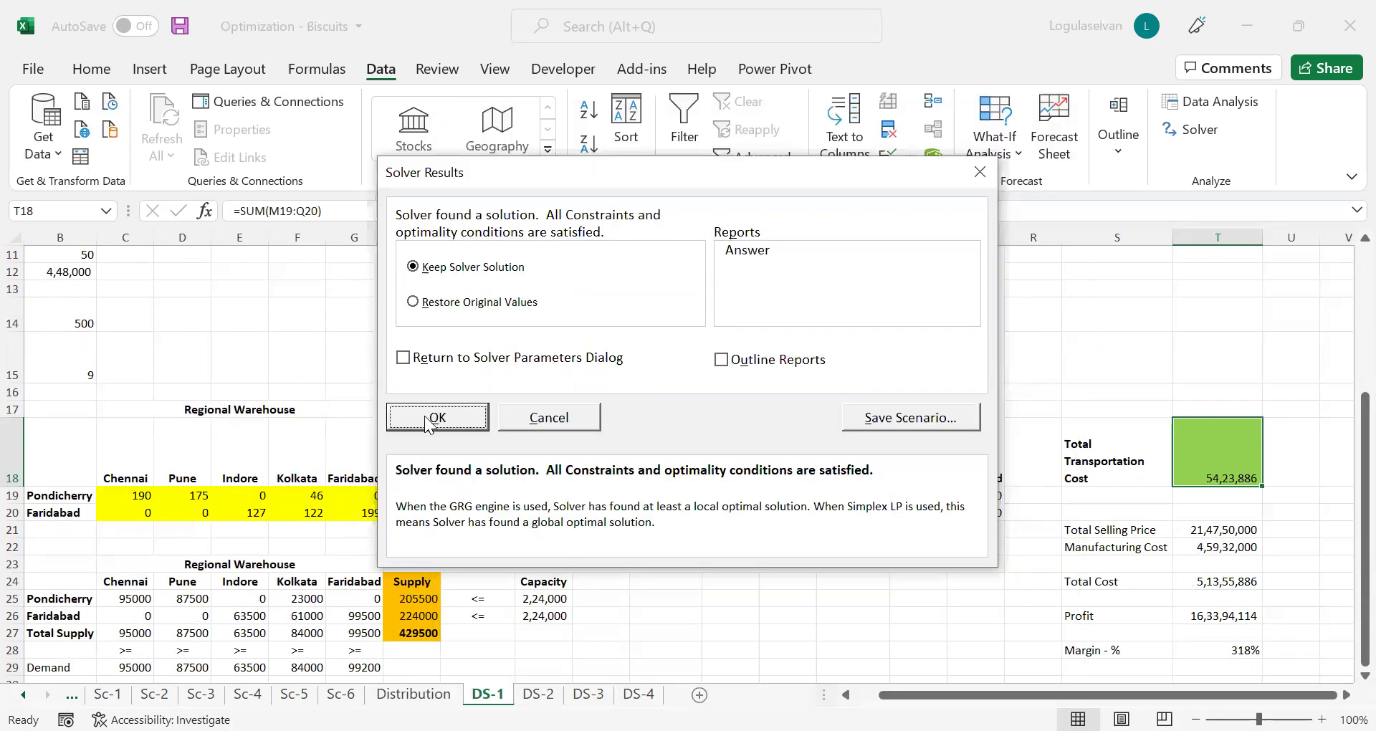
# Keep the Solver solution and check the shipment values, demand row and total supply in H27.
pyautogui.click(431, 419)
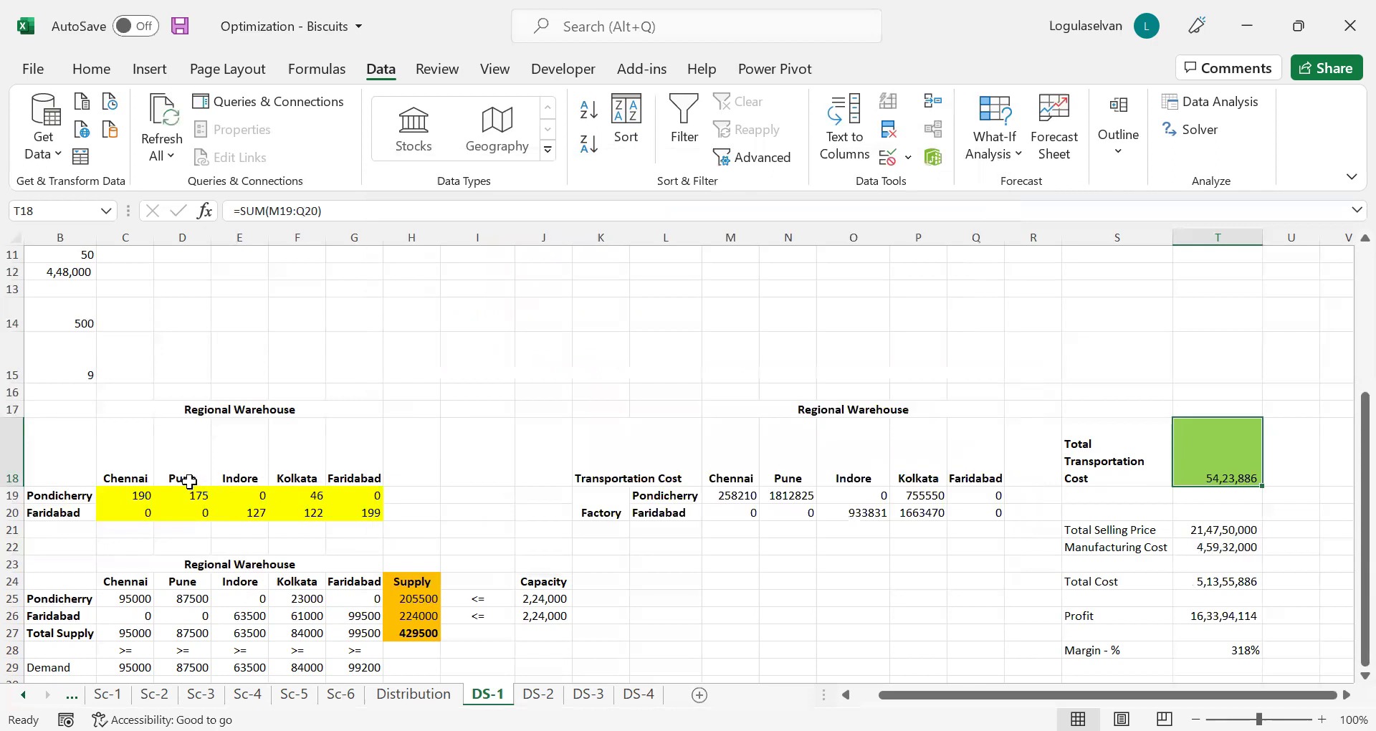
pyautogui.click(130, 494)
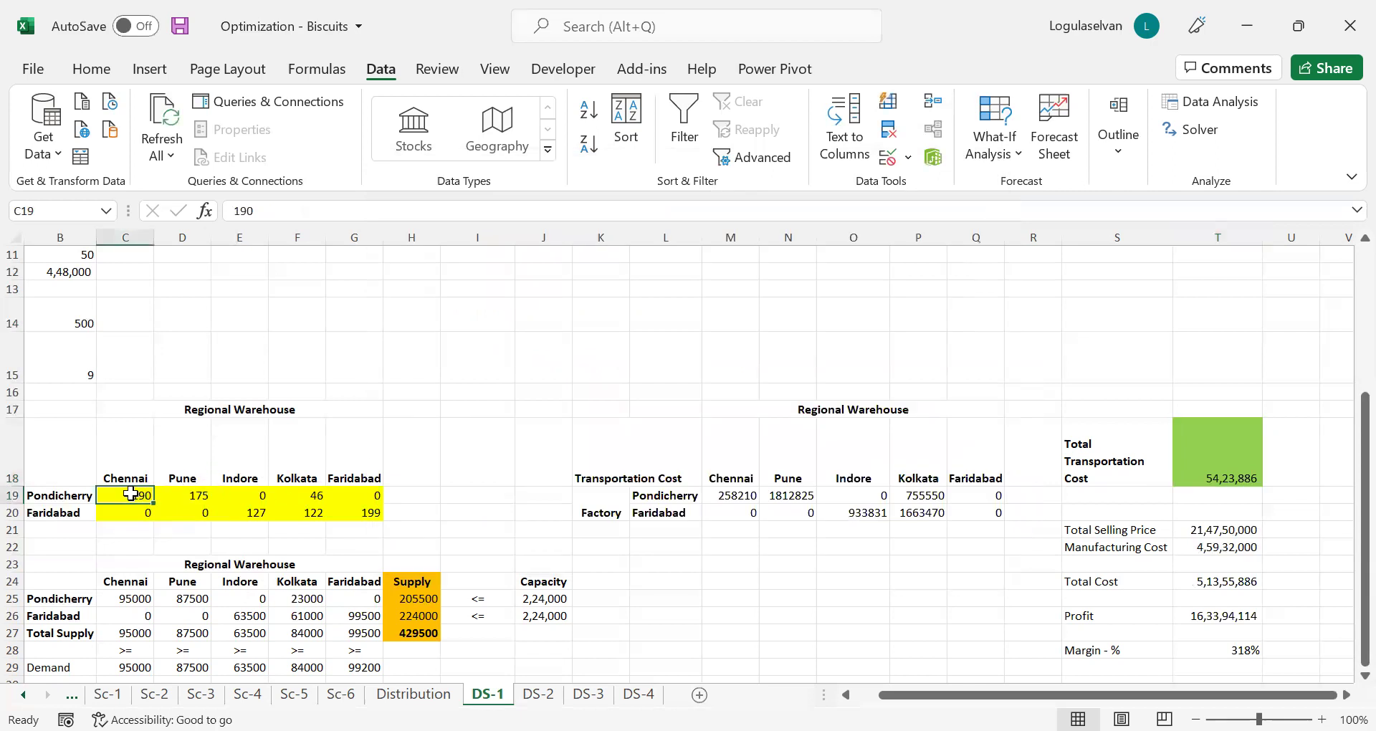
pyautogui.click(423, 634)
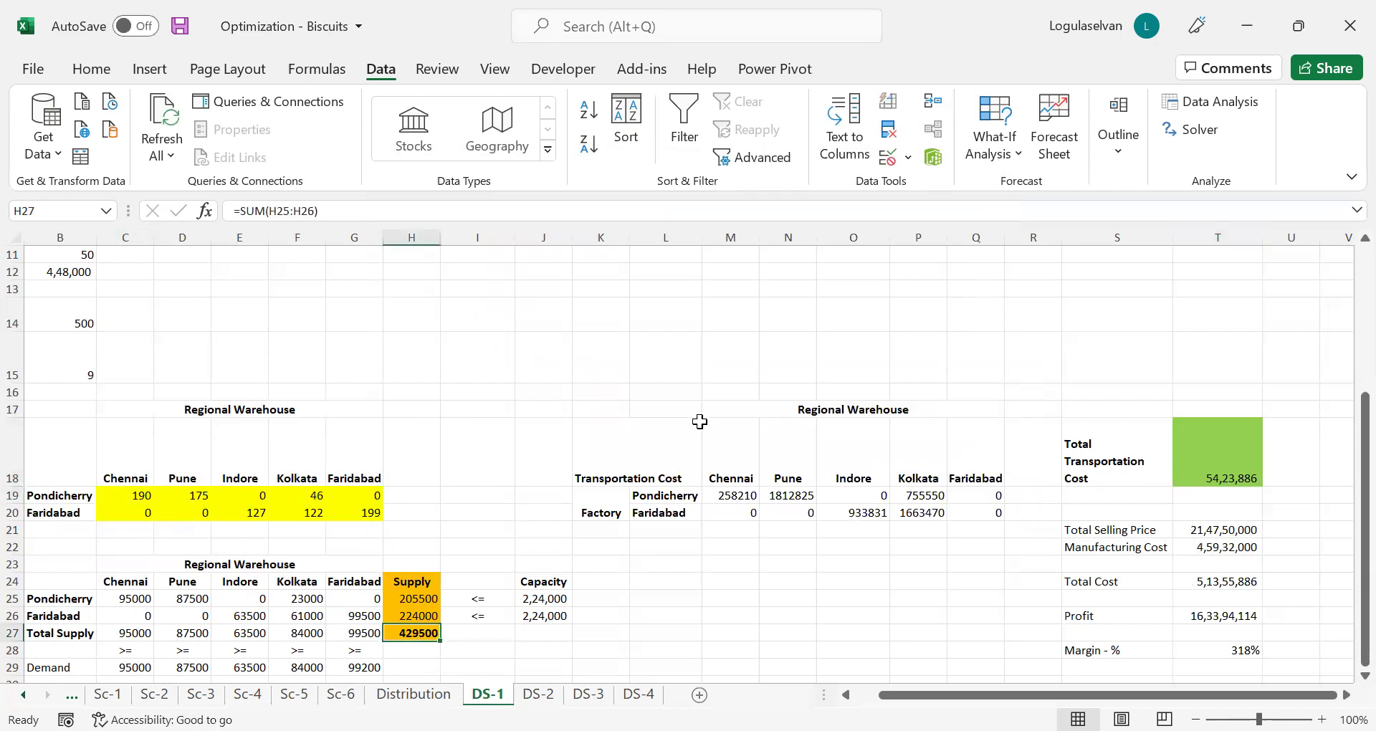
pyautogui.click(669, 322)
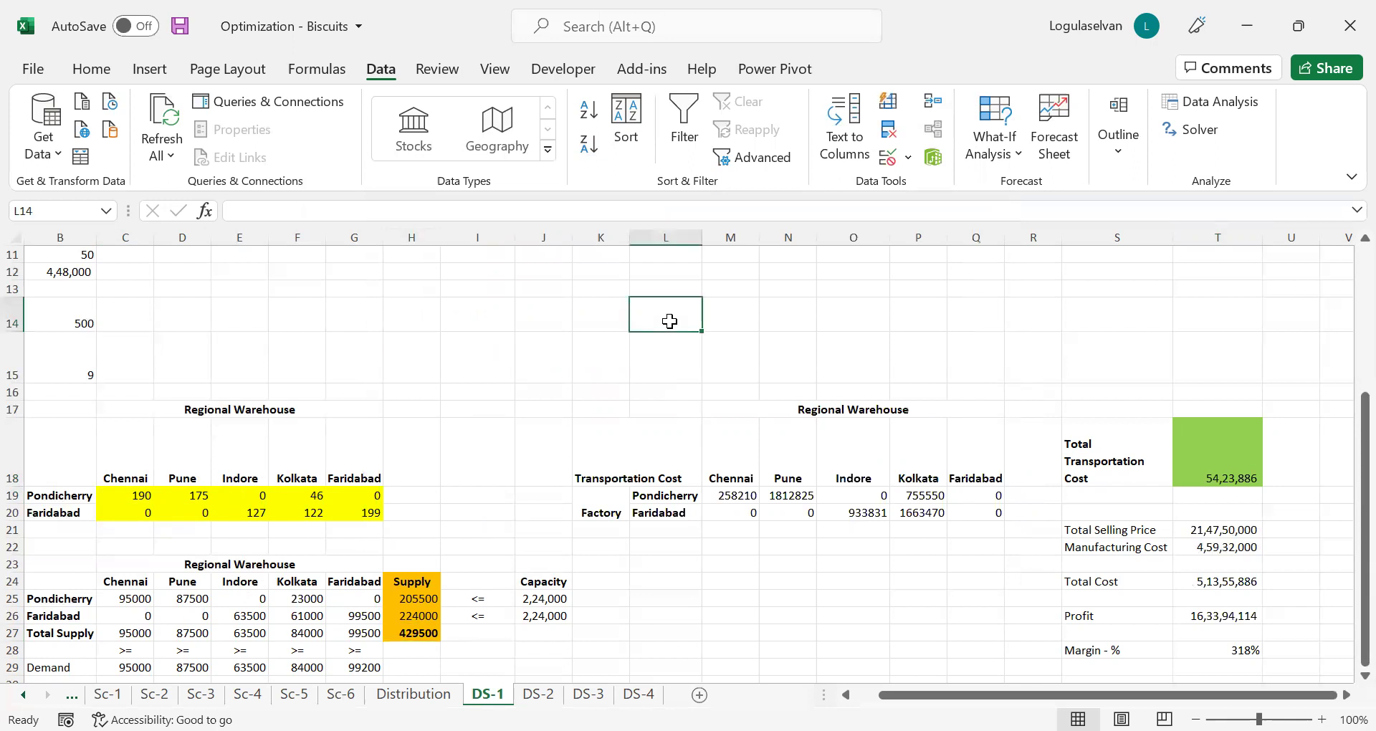
pyautogui.hotkey('ctrl', 'Up')
pyautogui.press('Right')
pyautogui.press('Right')
pyautogui.press('Right')
pyautogui.press('Left')
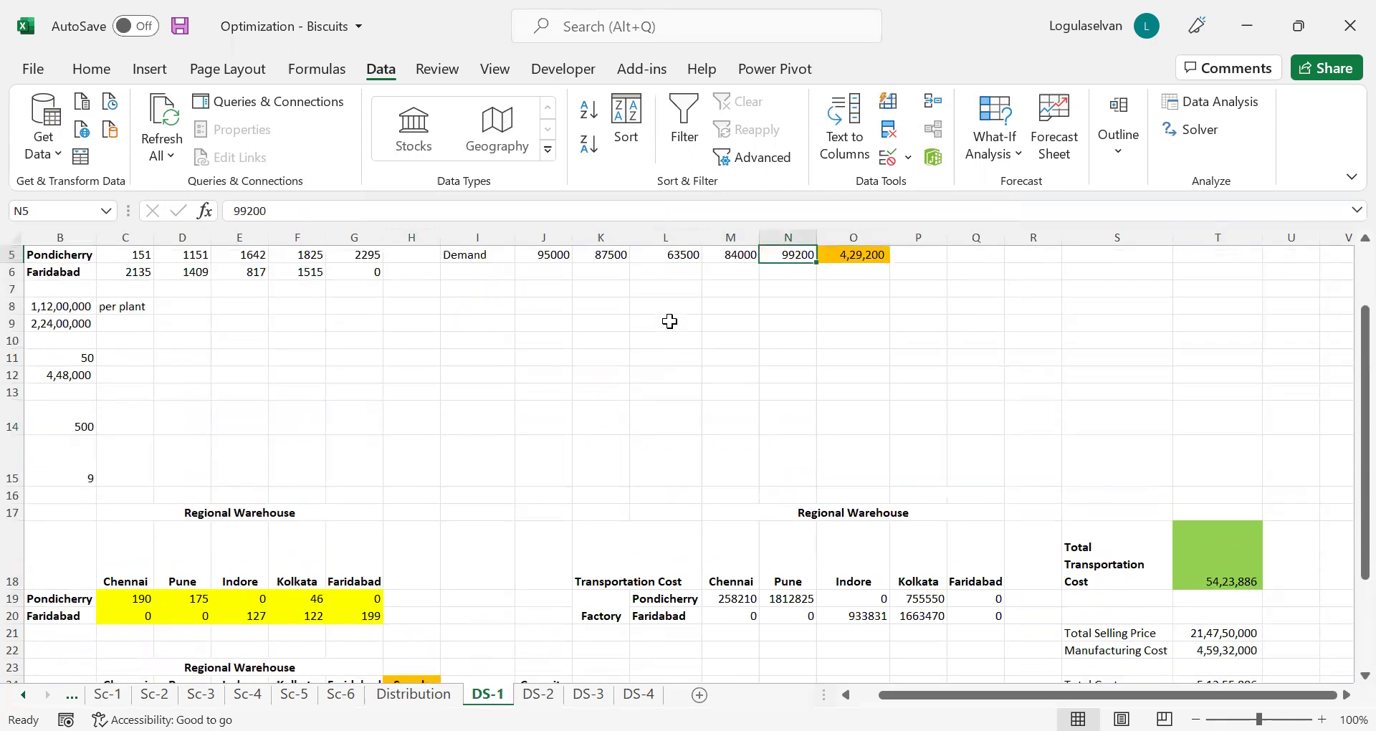
pyautogui.press('Left')
pyautogui.press('Left')
pyautogui.press('Left')
pyautogui.press('Left')
pyautogui.press('Left')
pyautogui.hotkey('ctrl', 'Down')
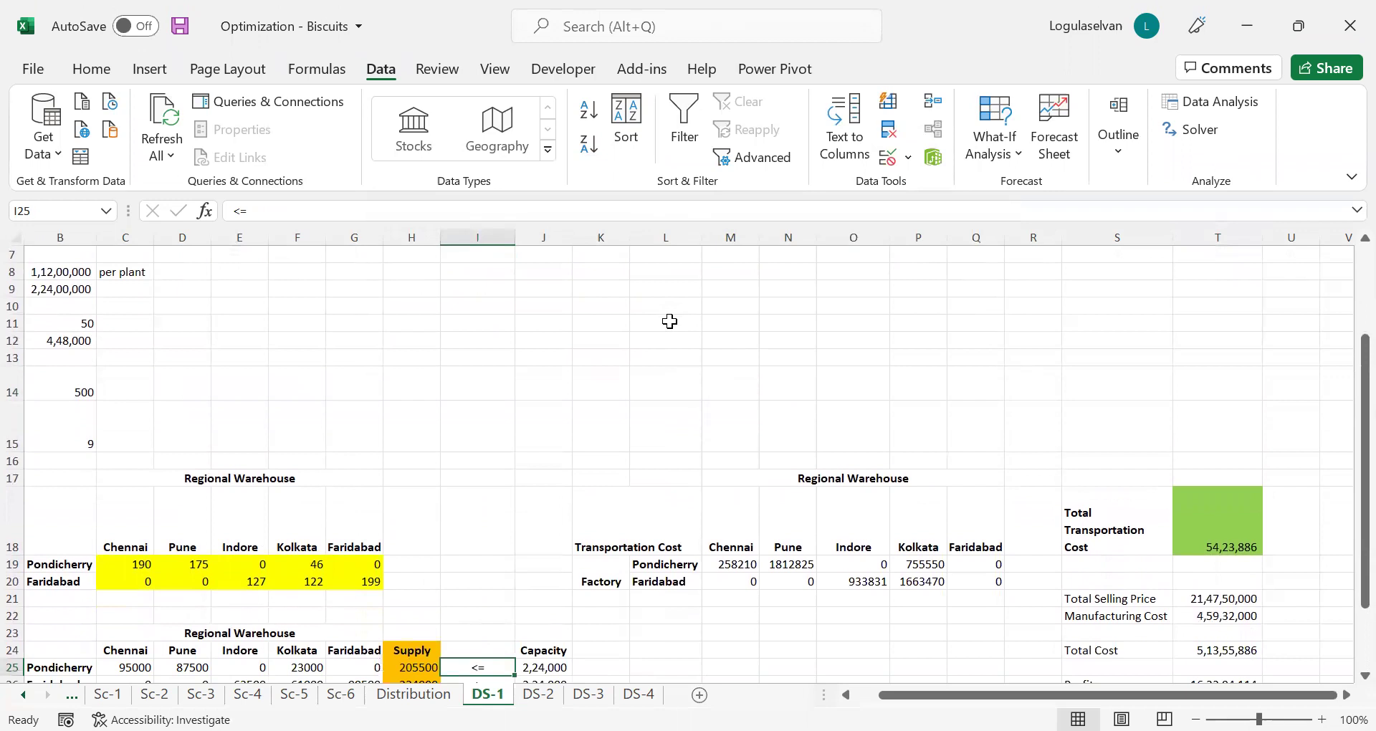
pyautogui.press('Down')
pyautogui.press('Down')
pyautogui.press('Down')
pyautogui.press('Left')
pyautogui.press('Up')
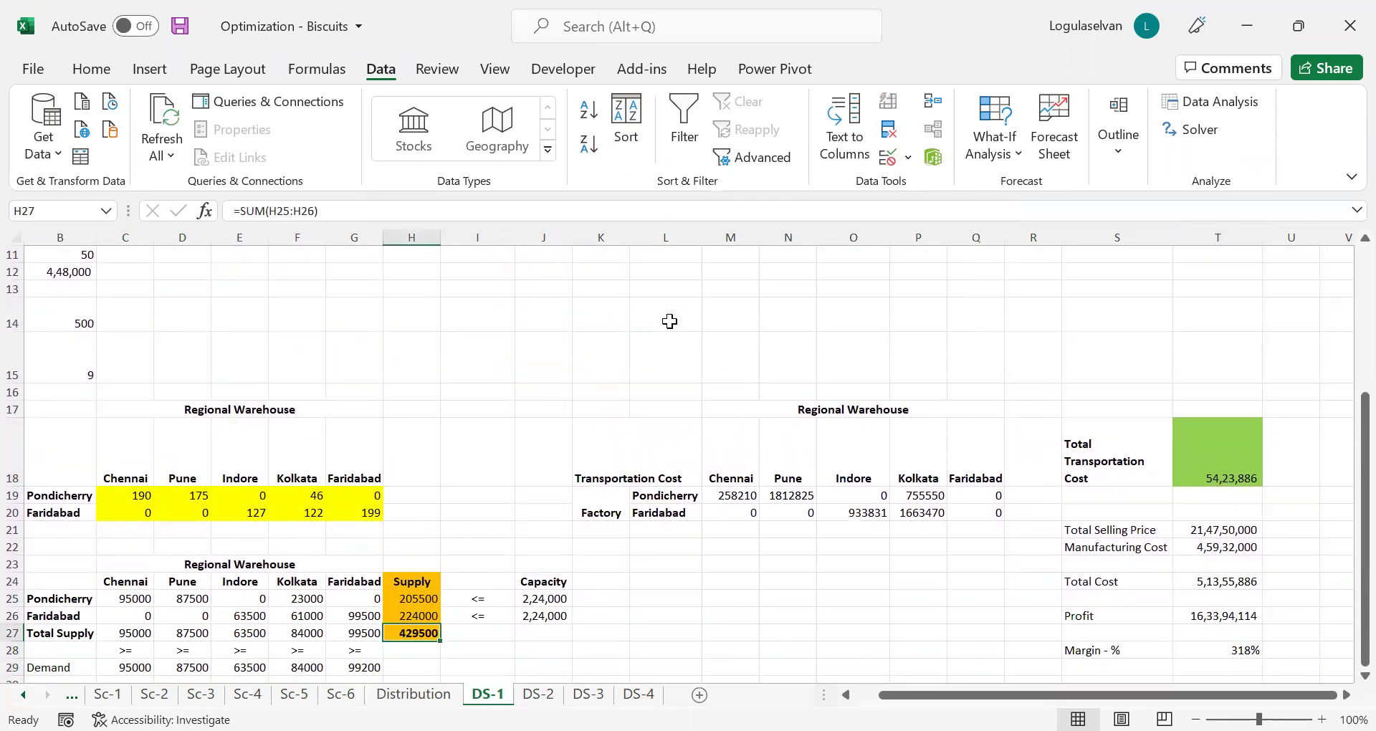
# Compare the Faridabad and Pondicherry supply formulas in H26 and H25 against capacity.
pyautogui.press('Right')
pyautogui.press('Up')
pyautogui.press('Left')
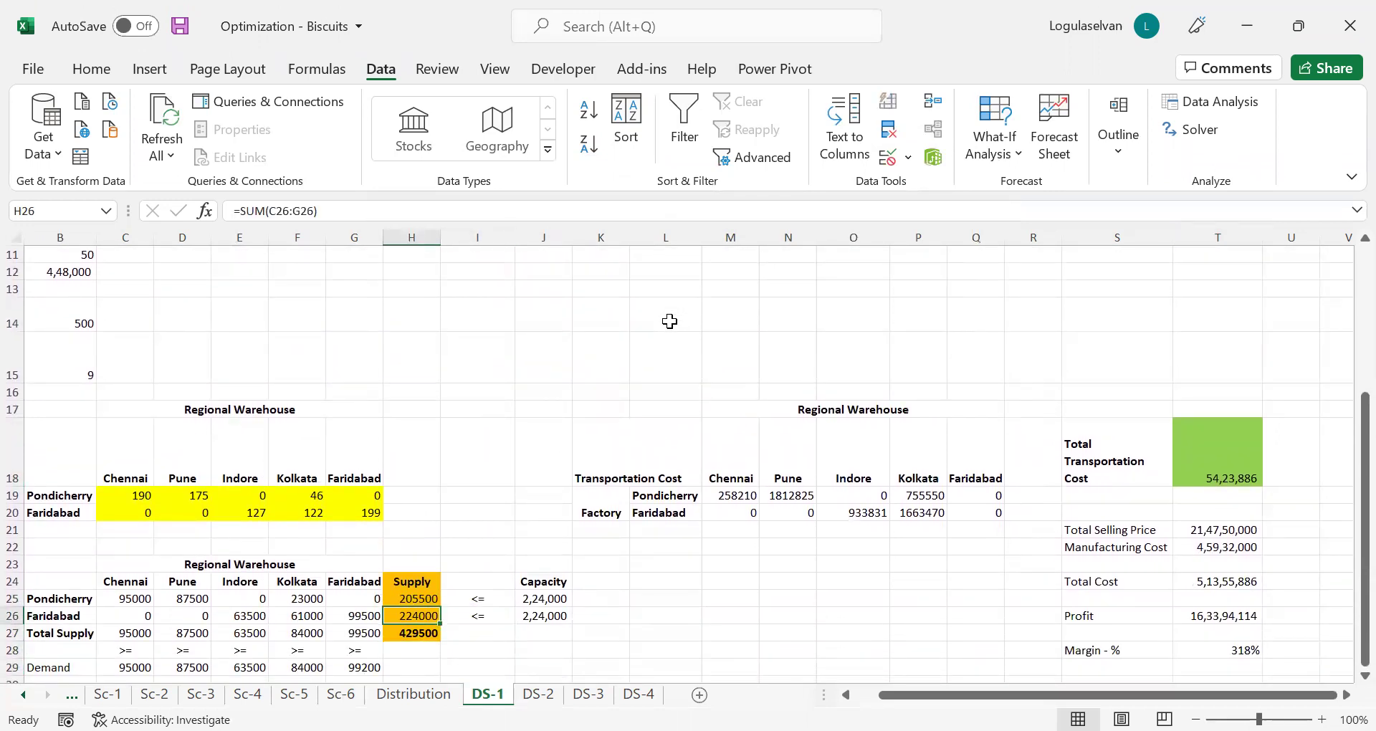
pyautogui.press('Right')
pyautogui.press('Right')
pyautogui.press('Left')
pyautogui.press('Left')
pyautogui.press('Up')
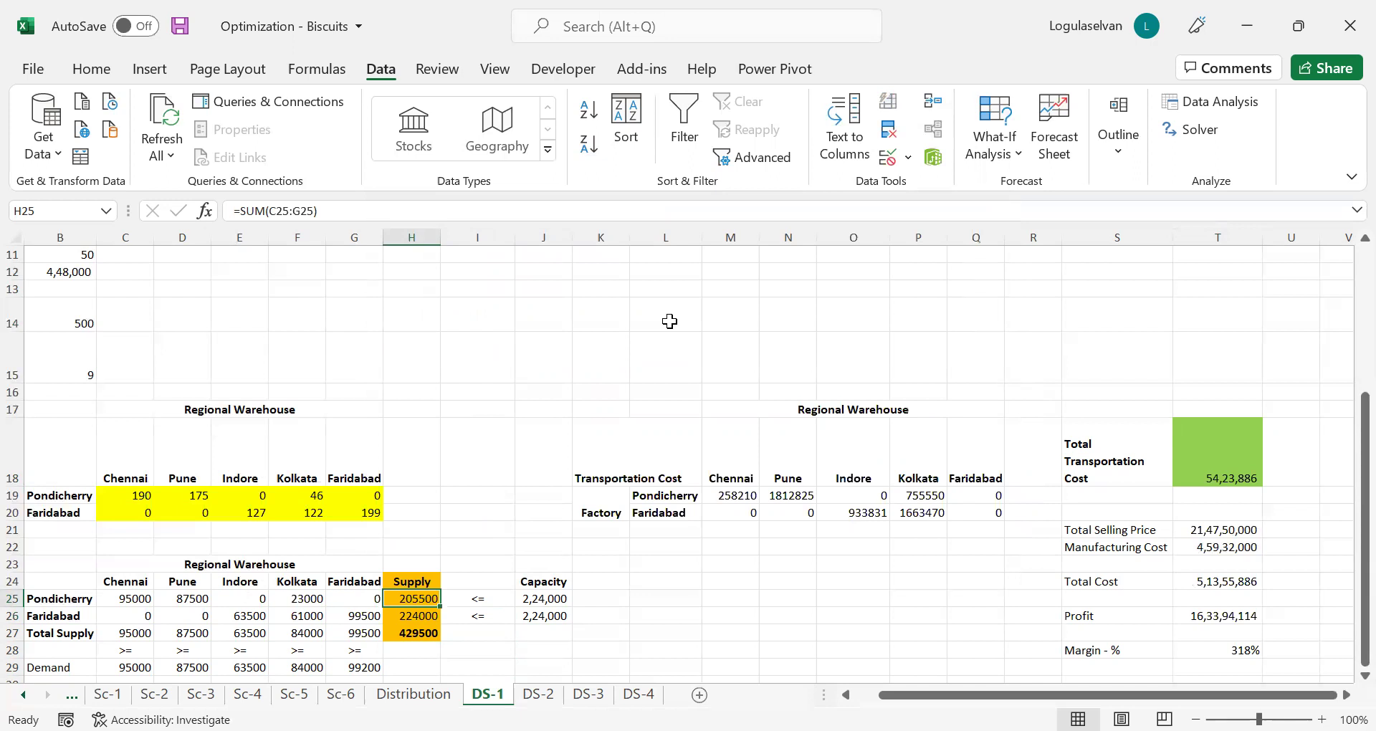
pyautogui.press('Down')
pyautogui.press('Down')
pyautogui.press('Down')
pyautogui.press('Down')
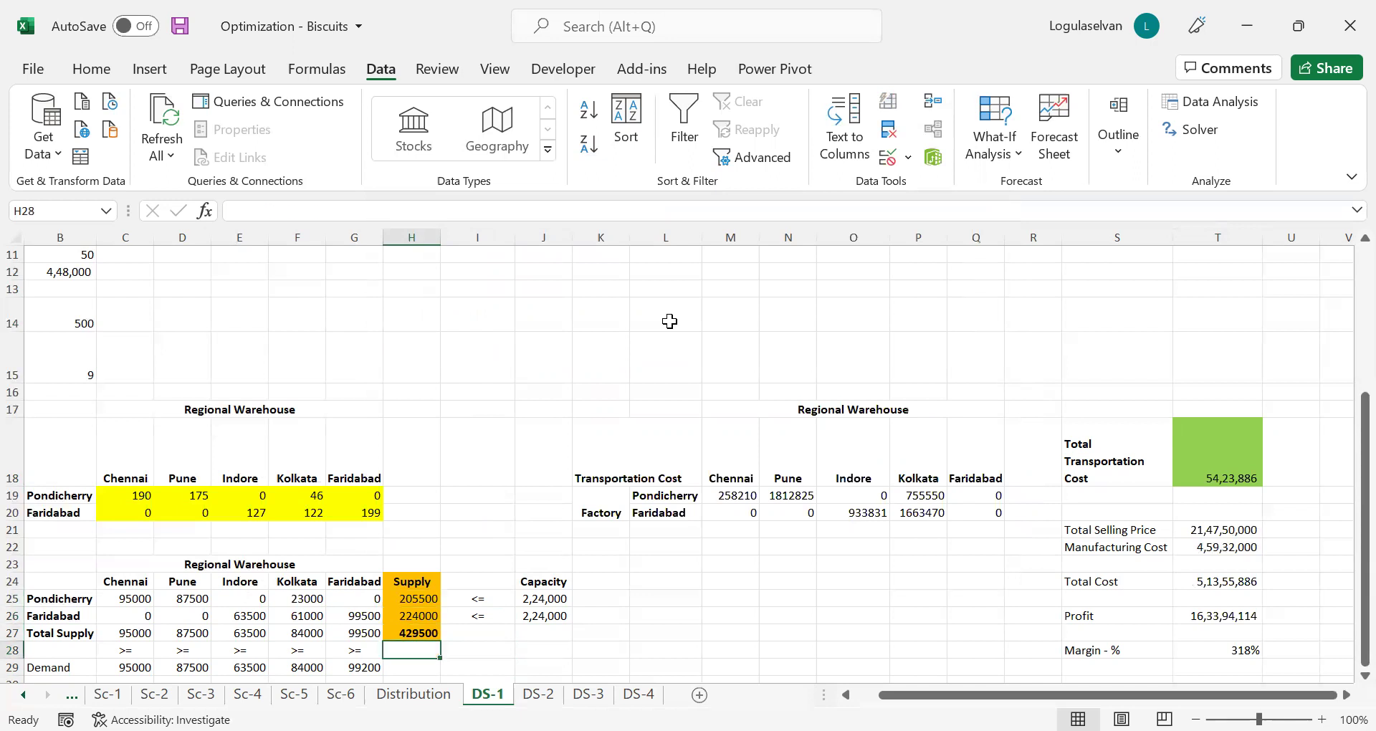
# Compare Faridabad demand of 99200 with its total supply in G27, then check the transportation costs.
pyautogui.scroll(-1, 669, 321)
pyautogui.press('Left')
pyautogui.press('Left')
pyautogui.press('Left')
pyautogui.press('Left')
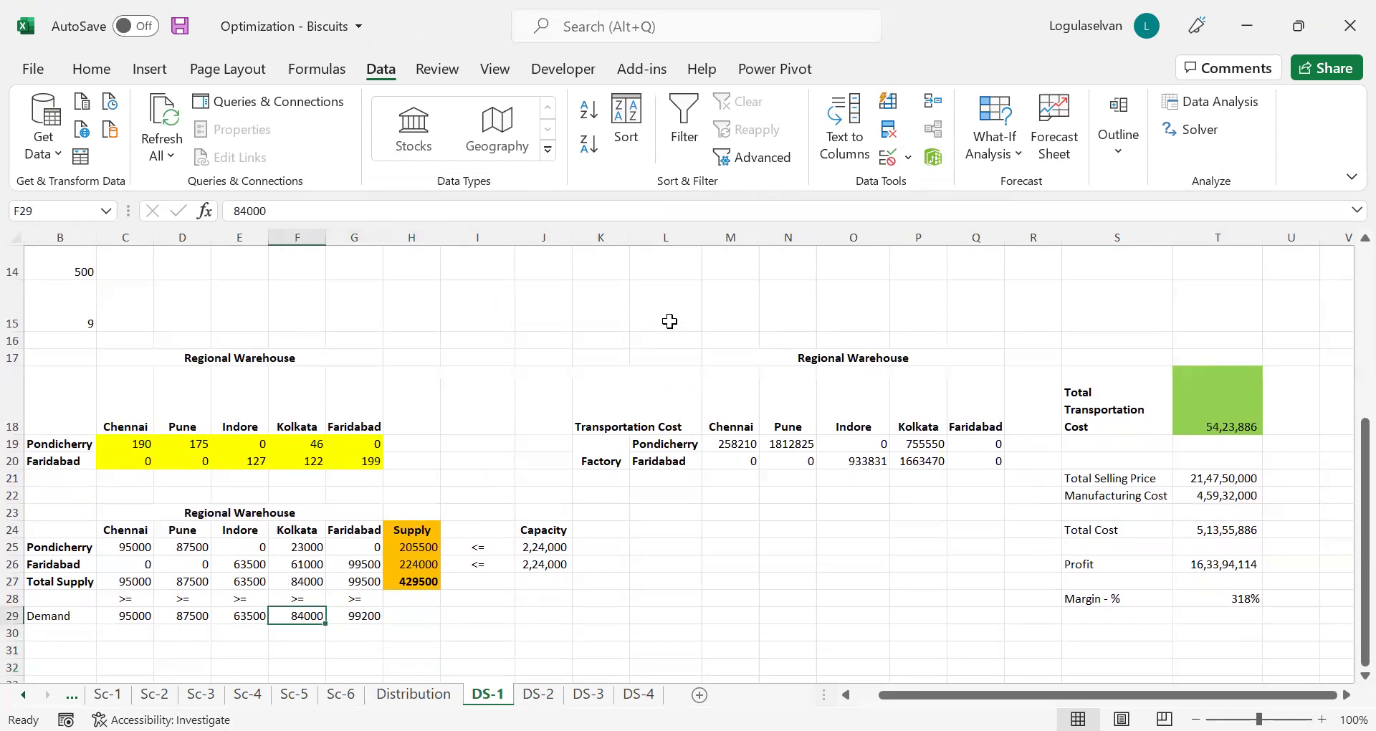
pyautogui.press('Right')
pyautogui.press('Right')
pyautogui.press('Right')
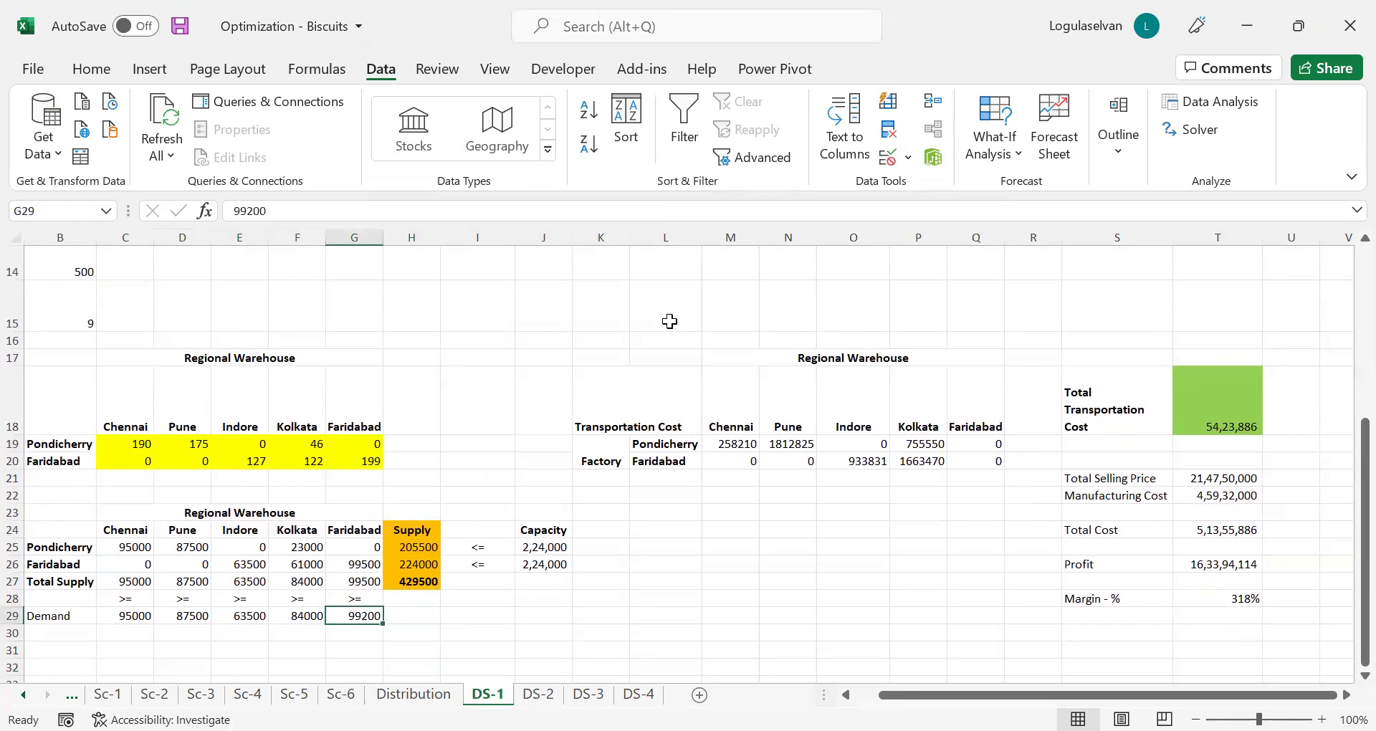
pyautogui.press('Up')
pyautogui.press('Up')
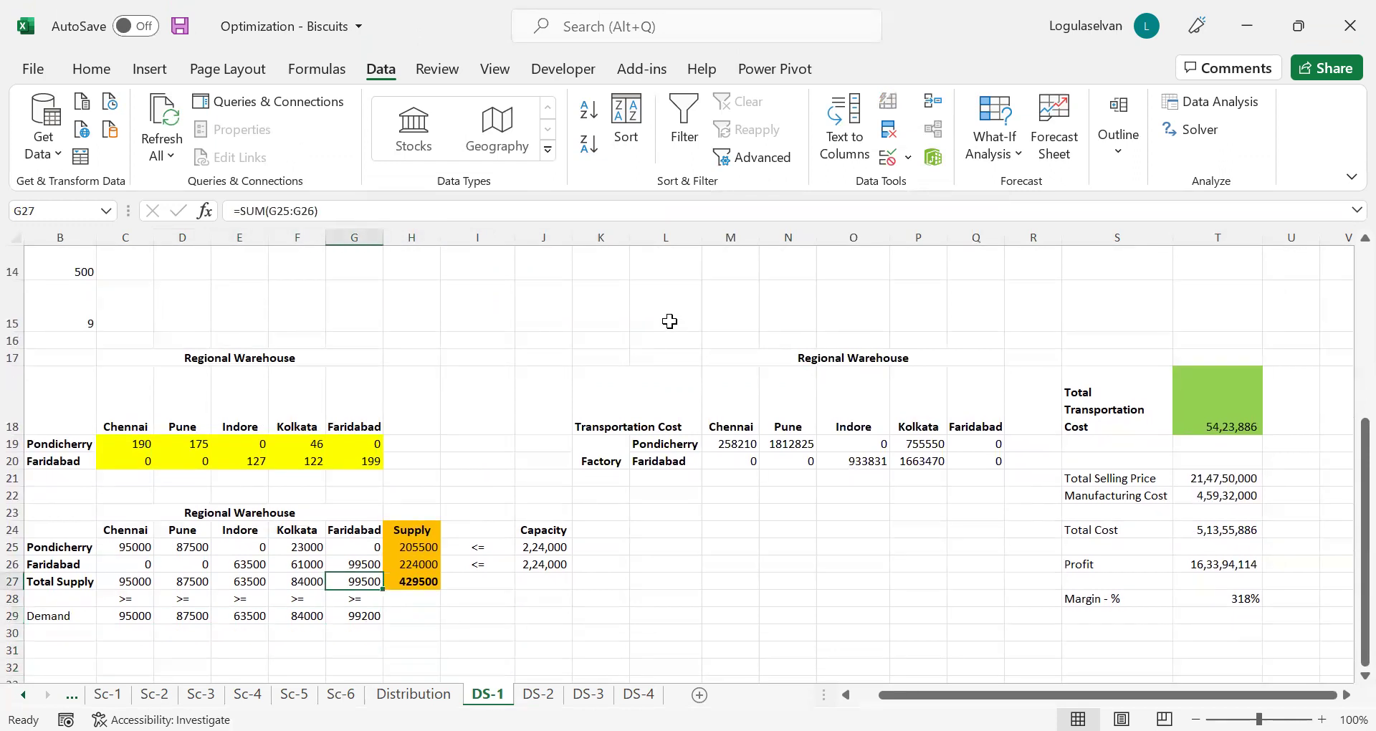
pyautogui.press('Down')
pyautogui.press('Down')
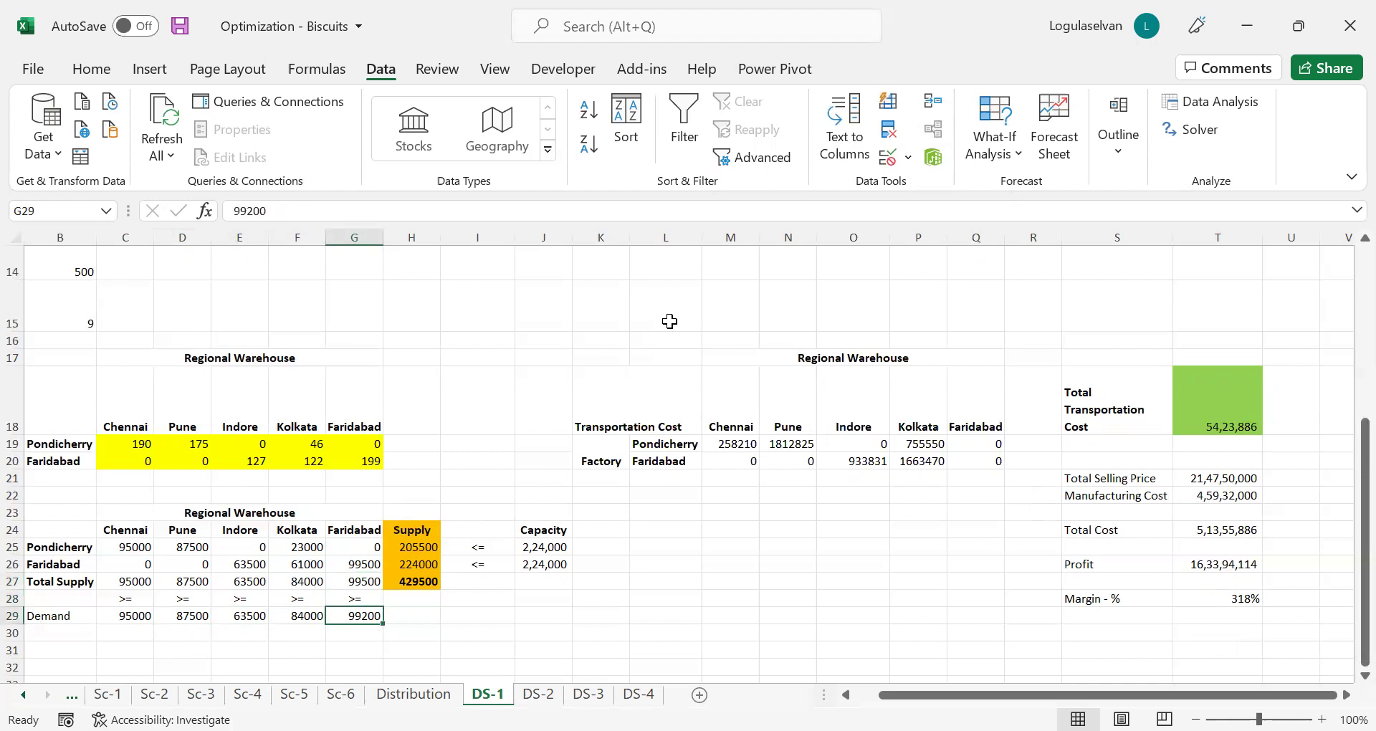
pyautogui.press('Up')
pyautogui.press('Up')
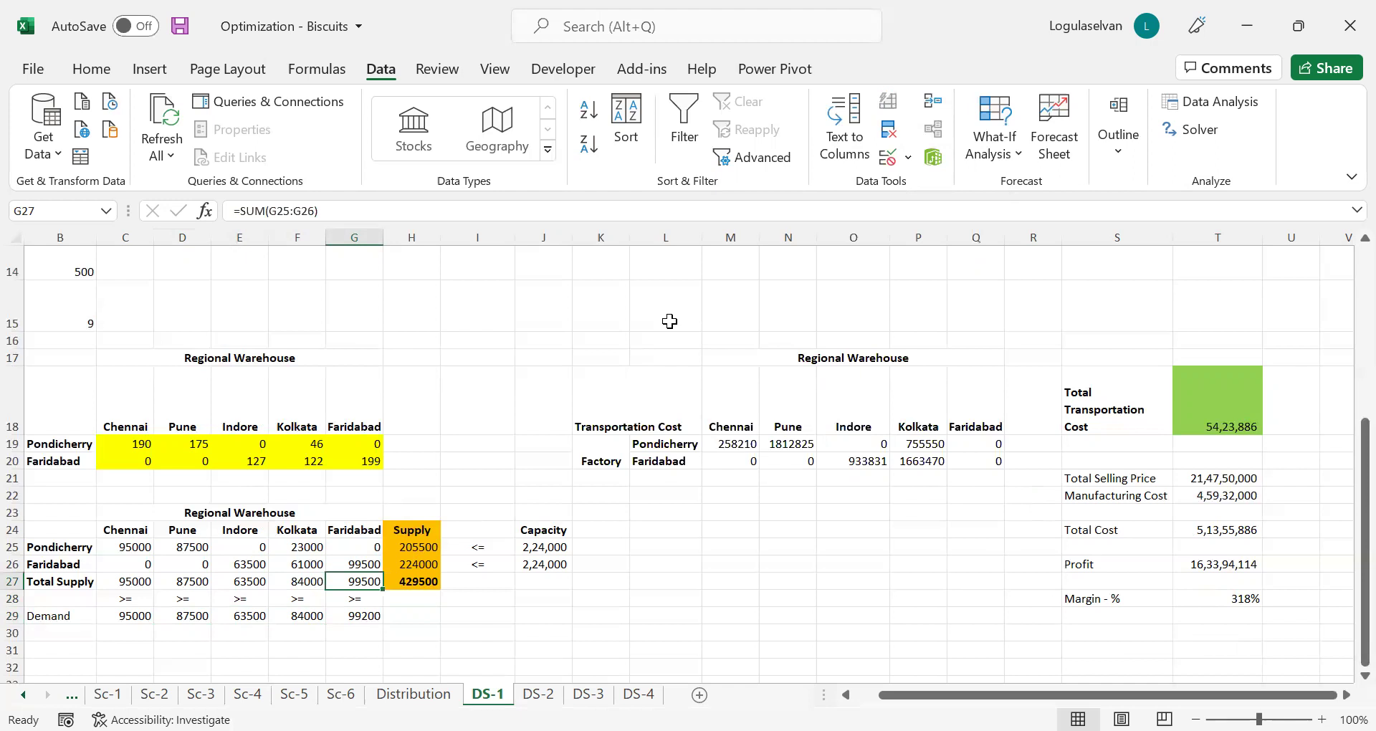
pyautogui.press('Right')
pyautogui.press('Right')
pyautogui.press('Right')
pyautogui.press('Right')
pyautogui.press('Right')
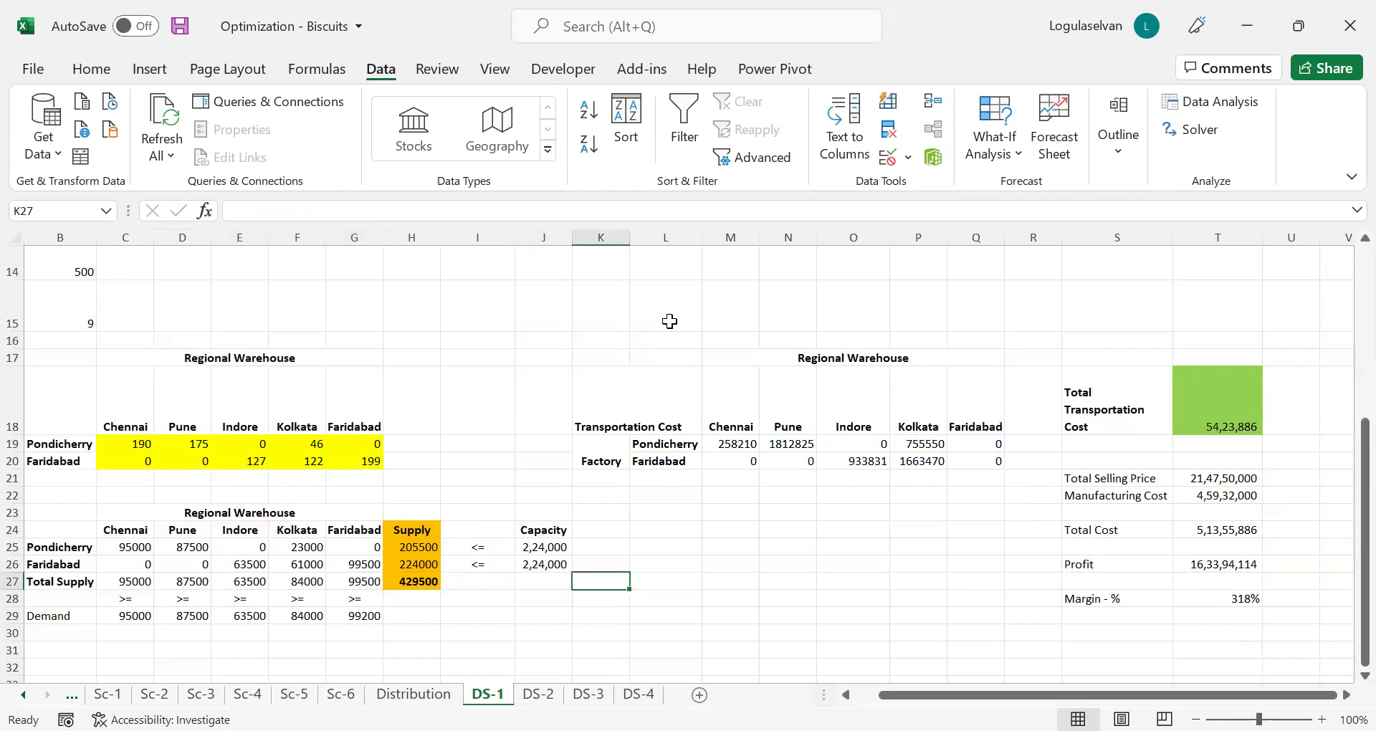
pyautogui.press('Up')
pyautogui.press('Up')
pyautogui.press('Up')
pyautogui.press('Up')
pyautogui.press('Up')
pyautogui.press('Up')
pyautogui.press('Up')
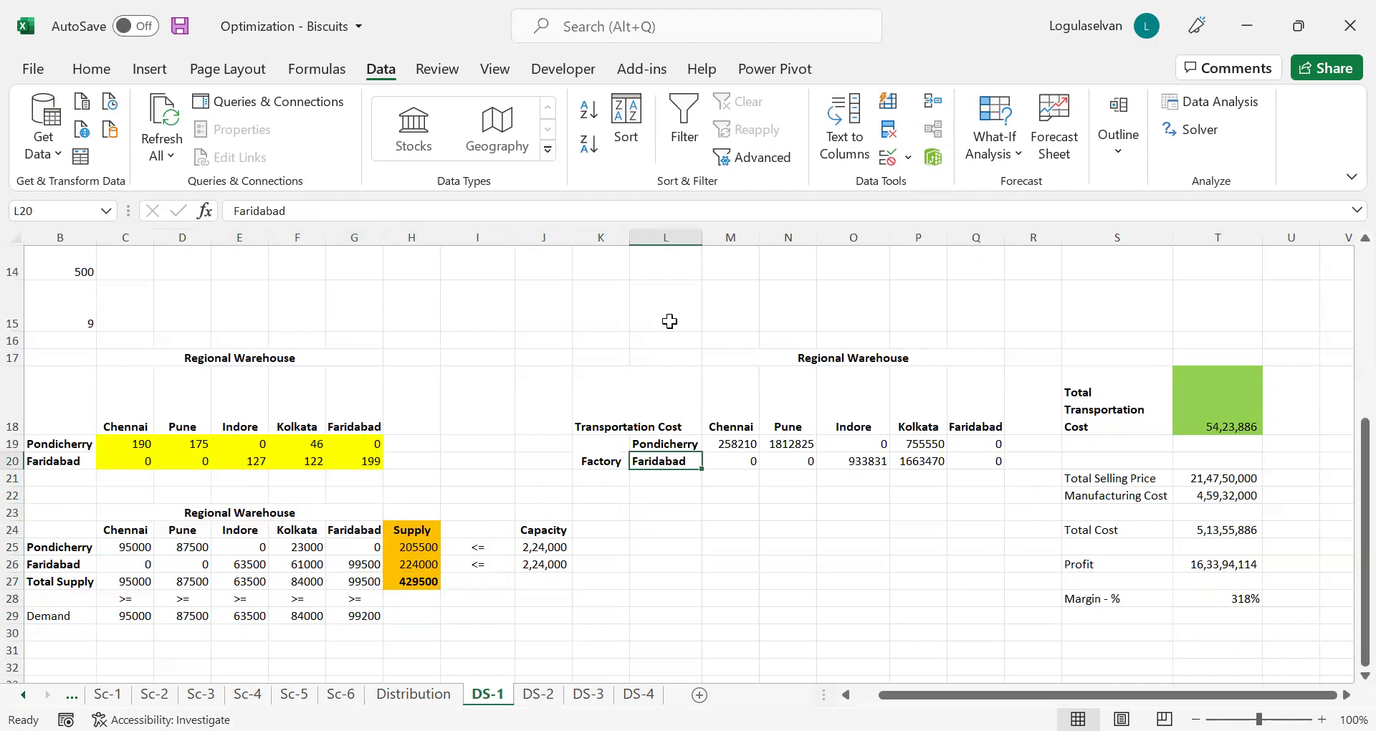
pyautogui.press('Up')
pyautogui.press('Right')
pyautogui.press('Right')
pyautogui.press('Right')
pyautogui.press('Right')
pyautogui.press('Right')
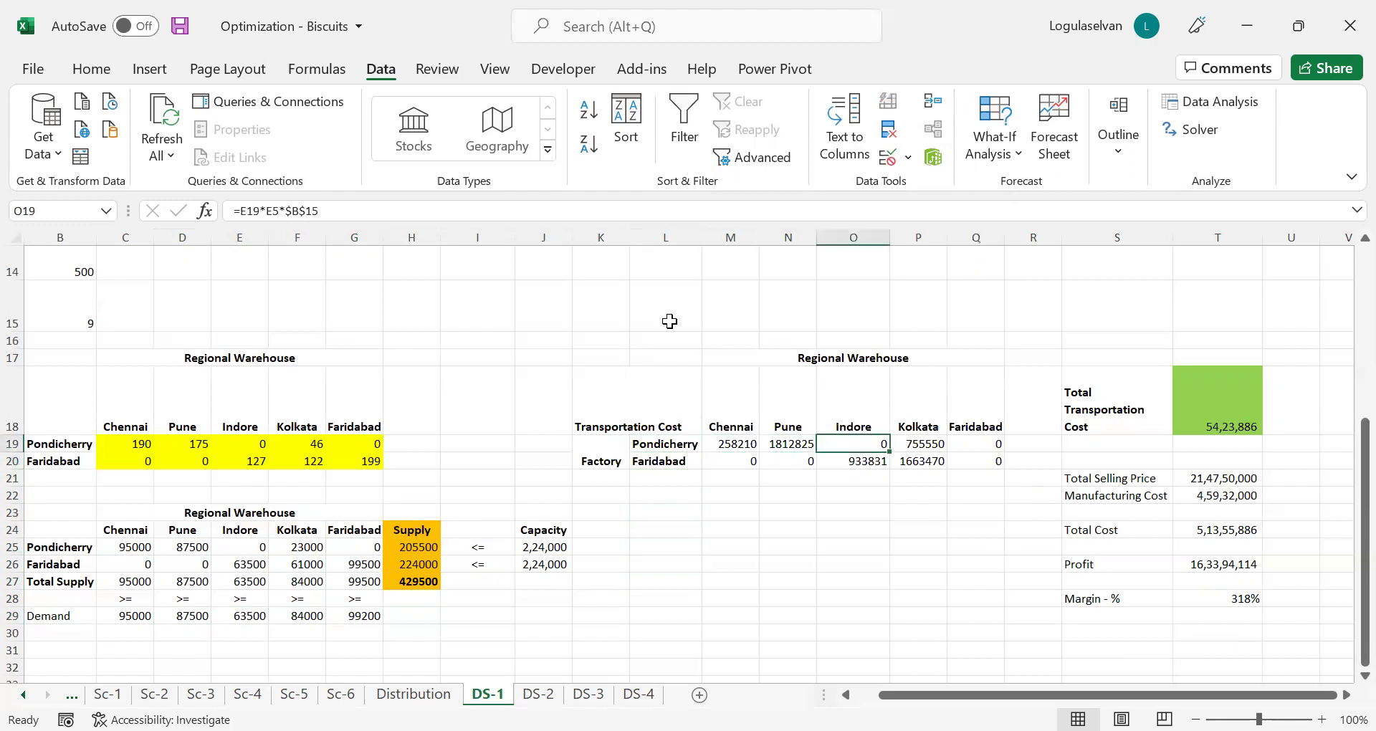
pyautogui.press('Left')
pyautogui.press('Left')
pyautogui.press('Left')
pyautogui.press('Left')
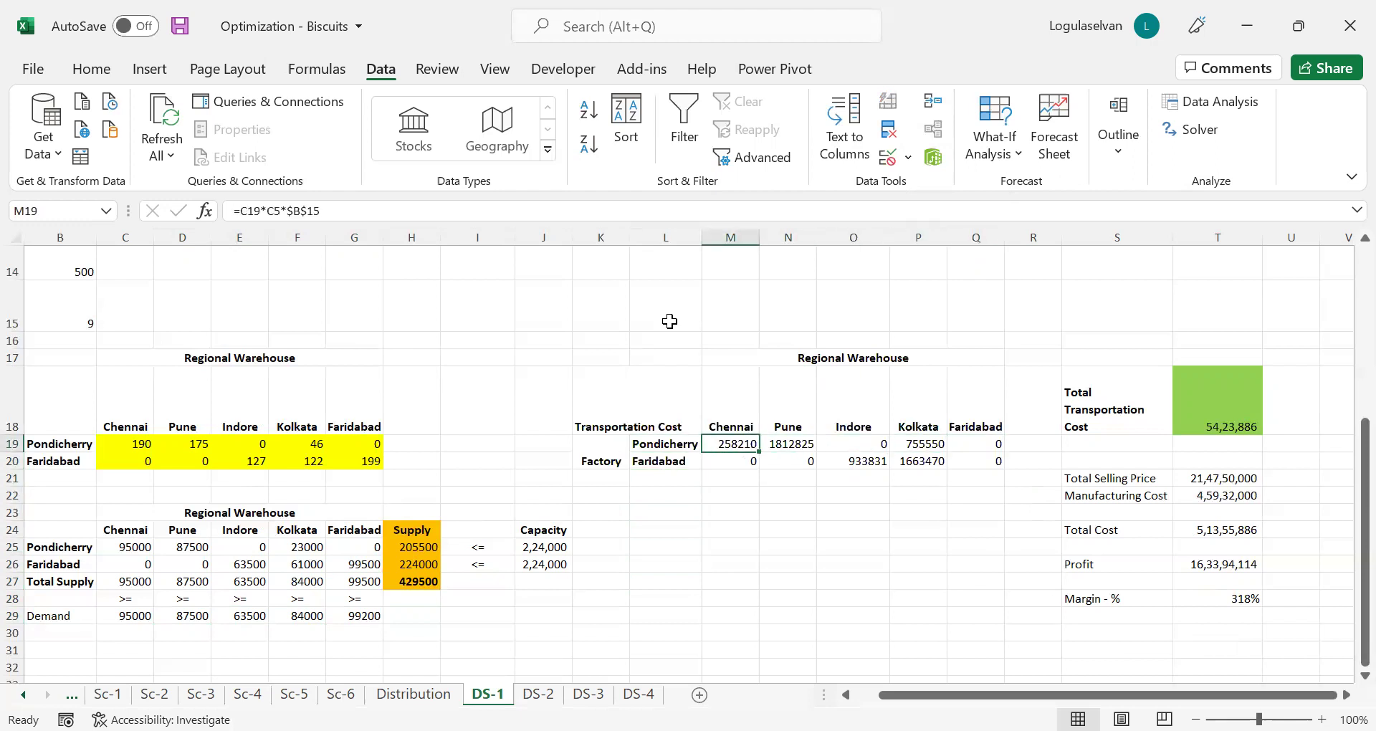
pyautogui.click(307, 546)
pyautogui.hotkey('shift', 'Down')
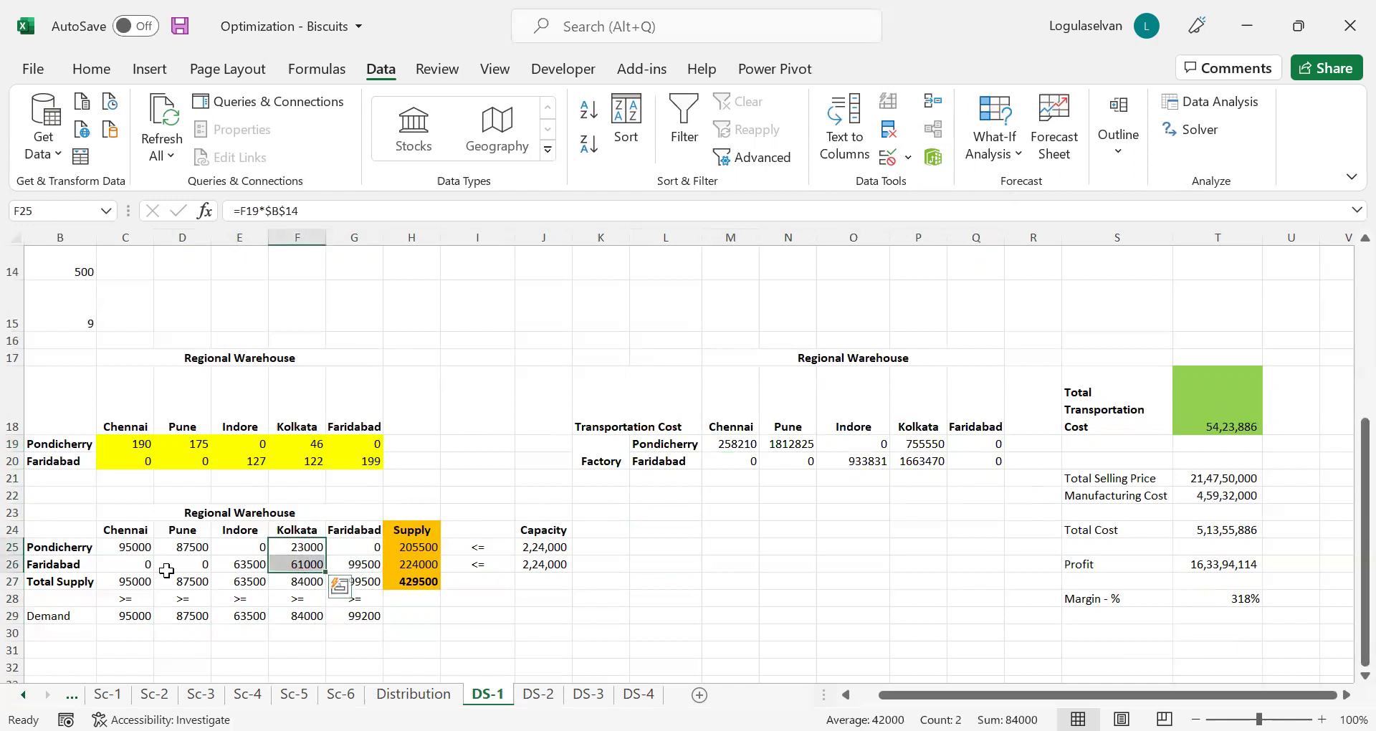
pyautogui.click(63, 545)
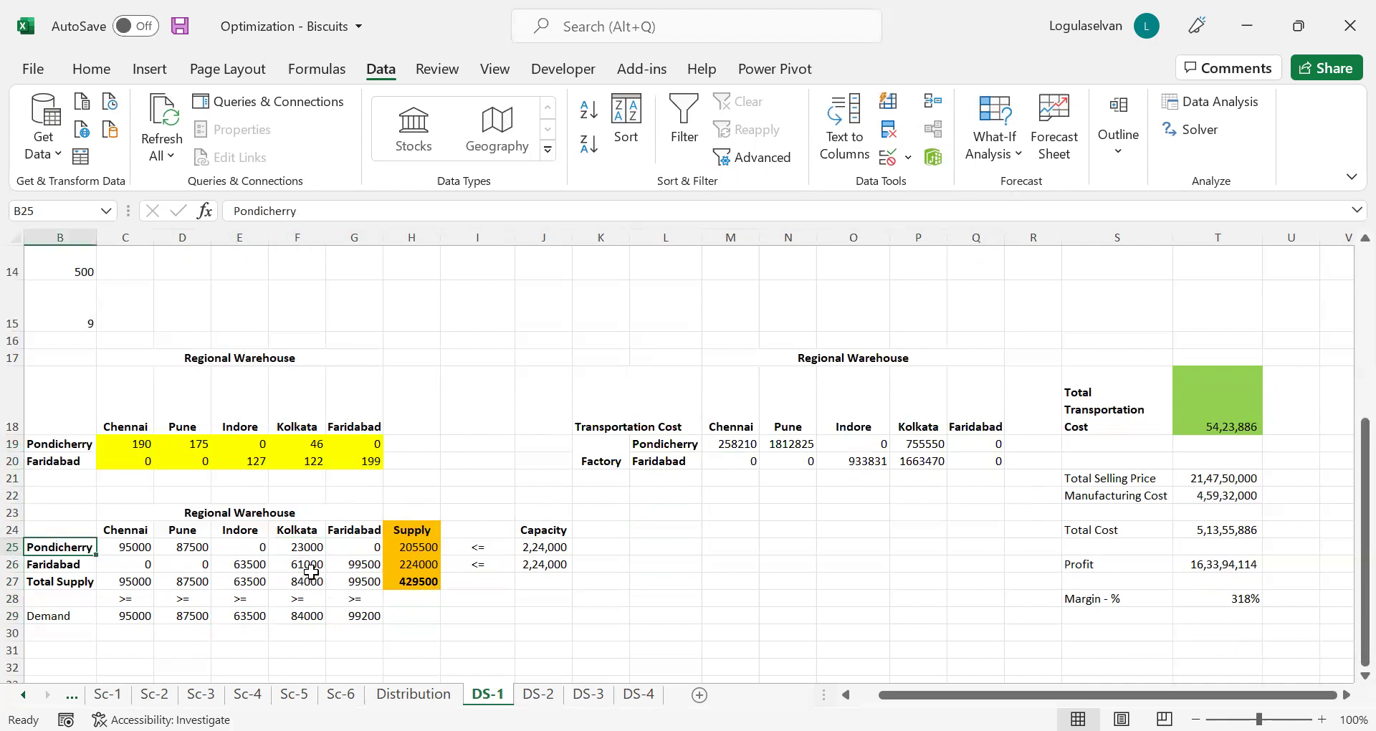
pyautogui.click(310, 577)
pyautogui.click(311, 559)
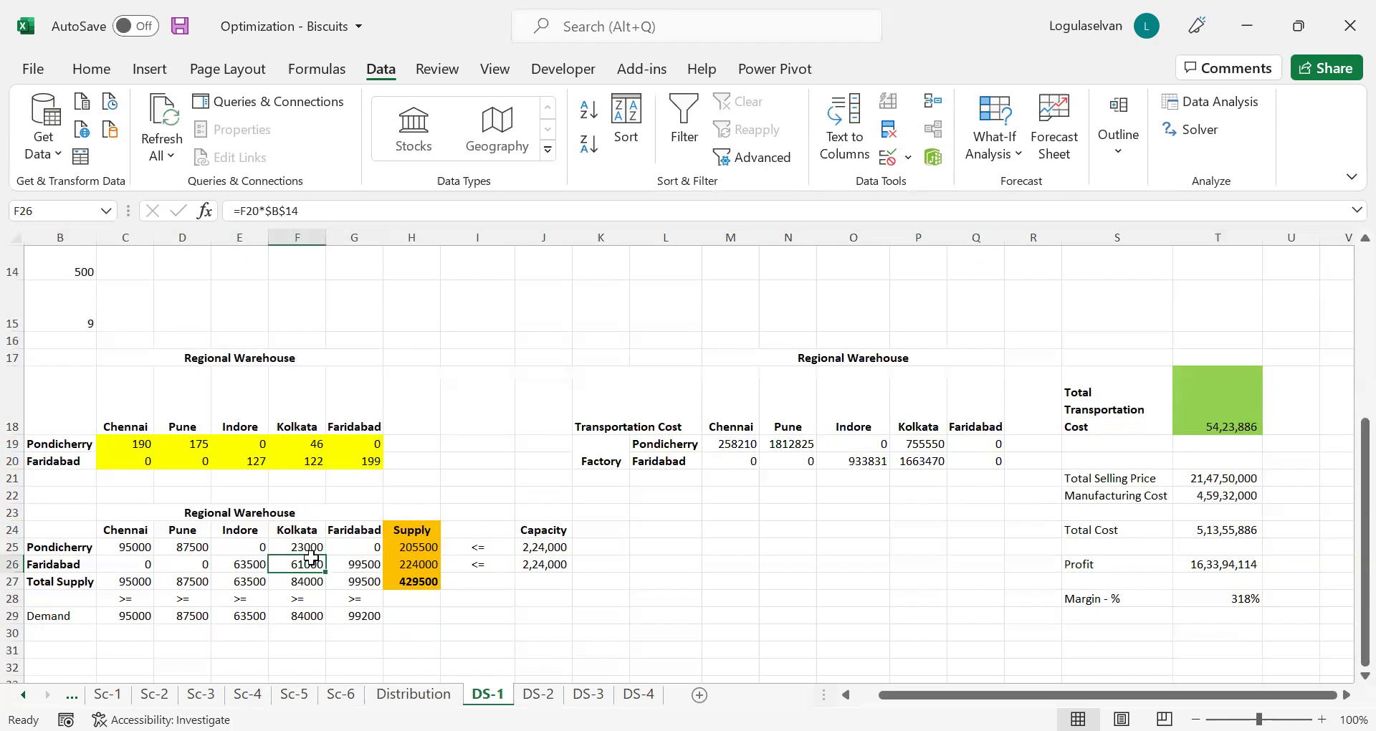
pyautogui.click(307, 543)
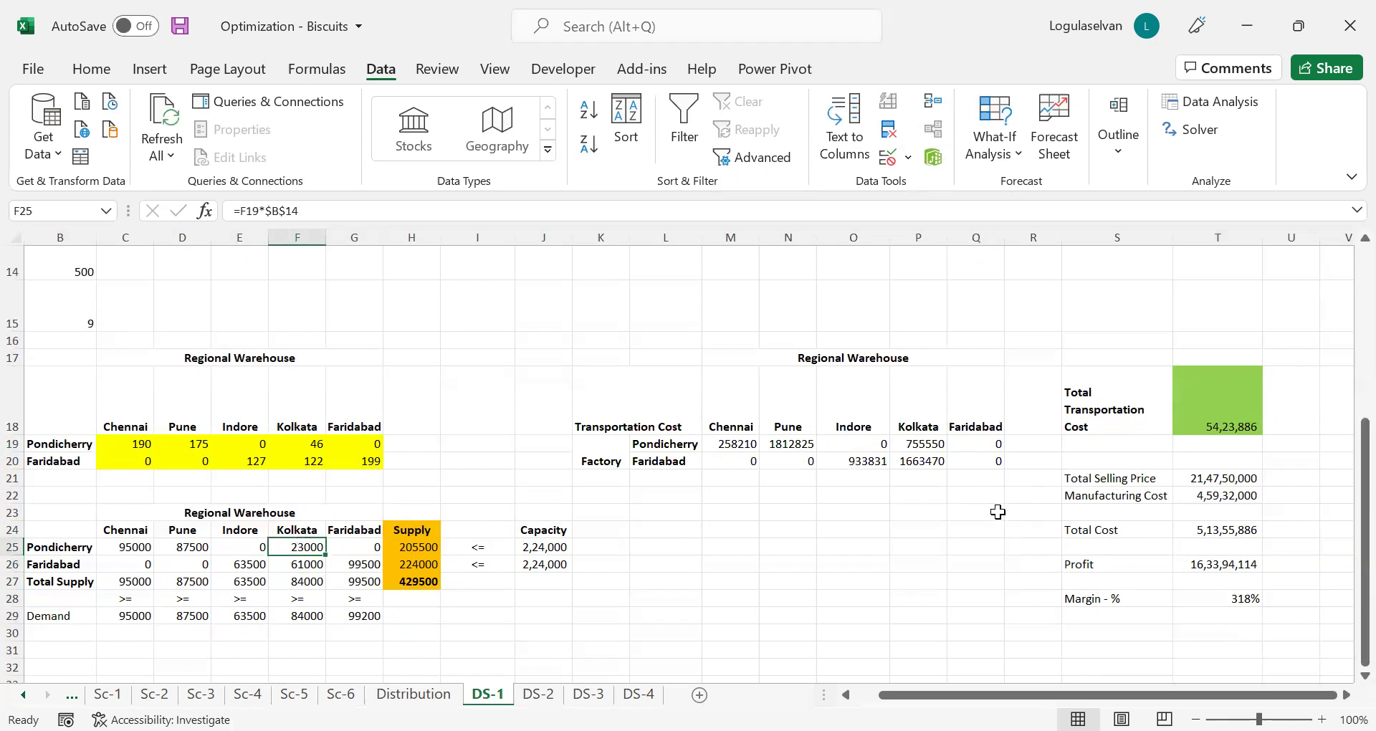
pyautogui.click(1210, 415)
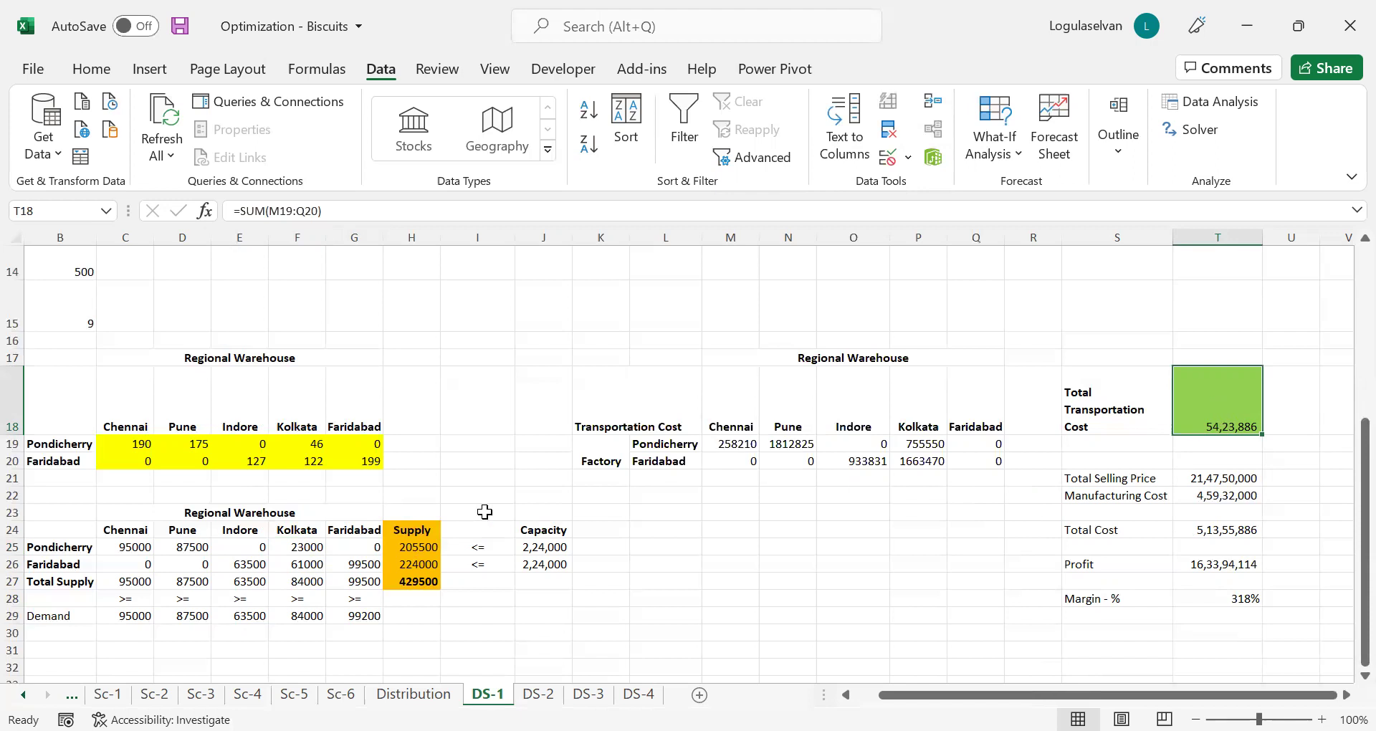
pyautogui.click(138, 444)
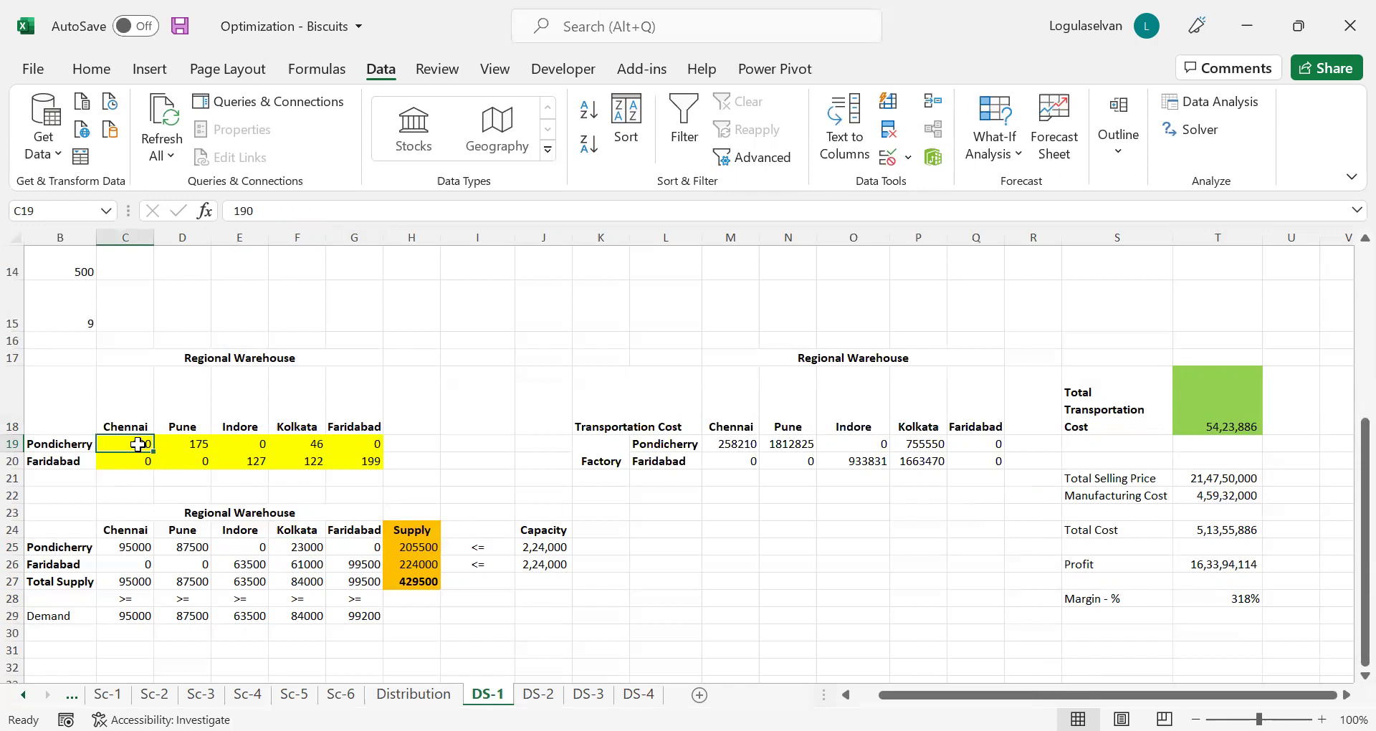
pyautogui.click(1230, 481)
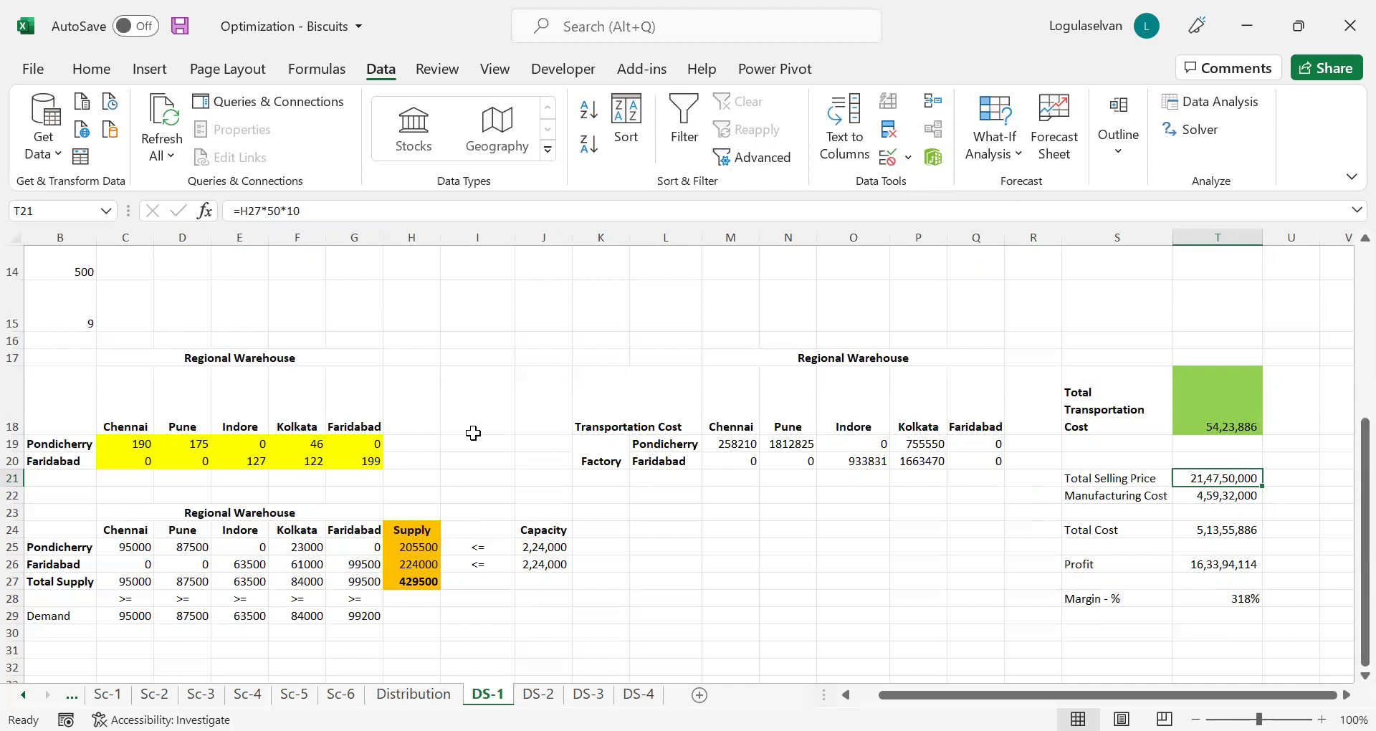
pyautogui.click(78, 329)
pyautogui.press('Left')
pyautogui.press('Up')
pyautogui.press('Right')
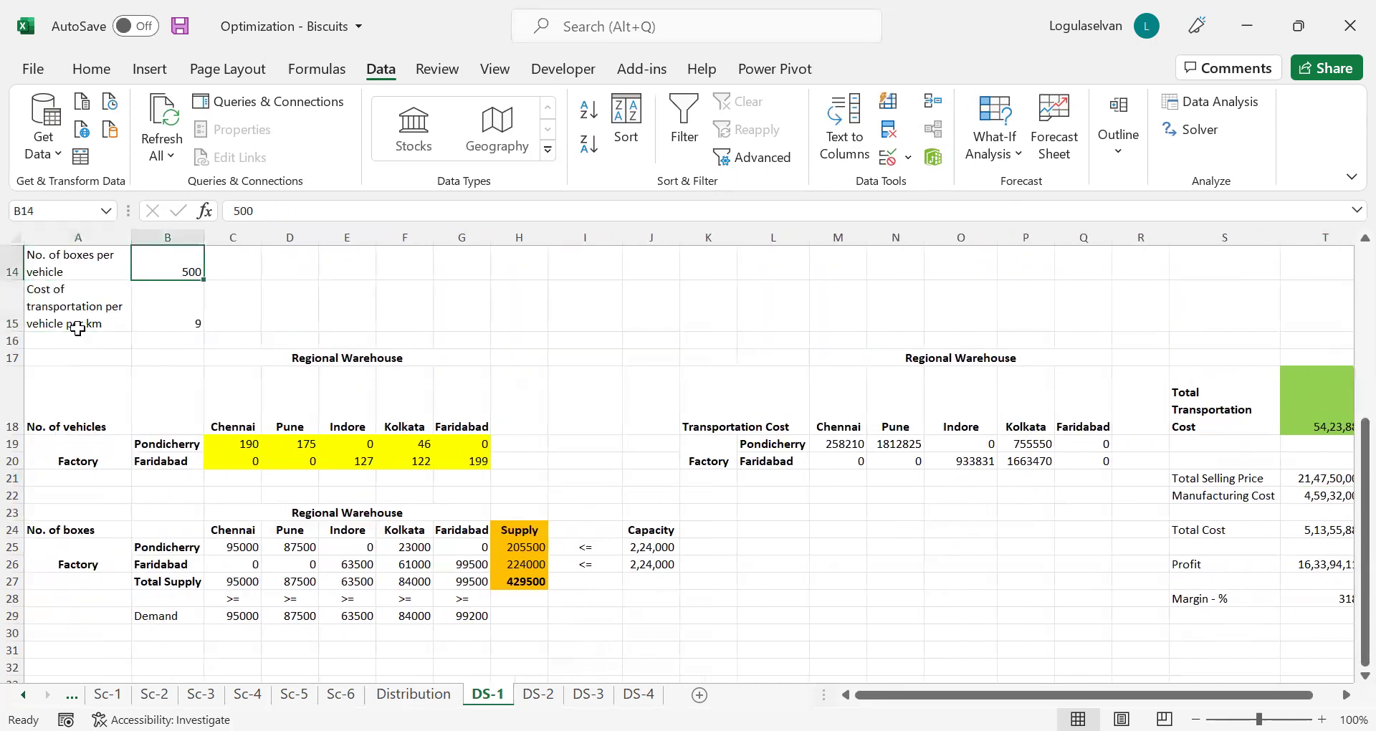
pyautogui.click(1306, 475)
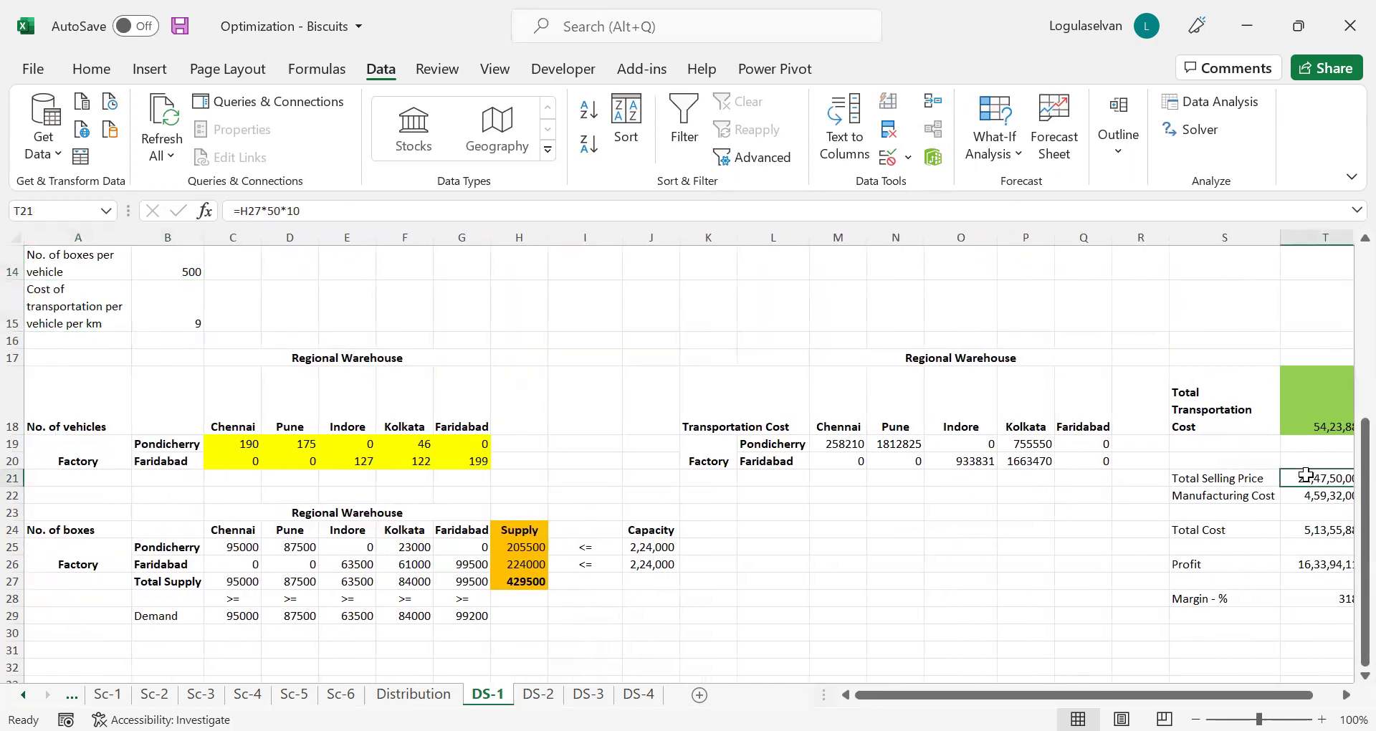
pyautogui.doubleClick(1306, 475)
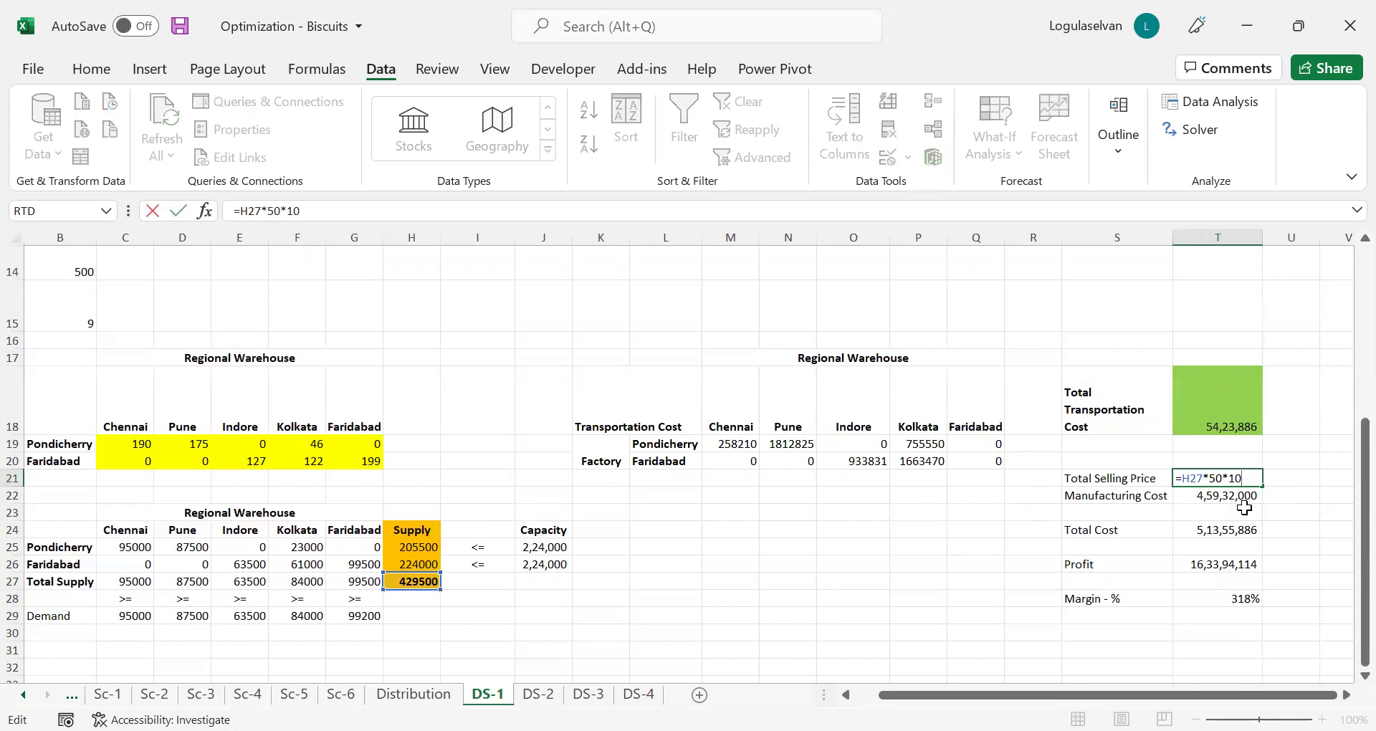
pyautogui.click(104, 398)
pyautogui.press('Left')
pyautogui.press('Left')
pyautogui.press('Up')
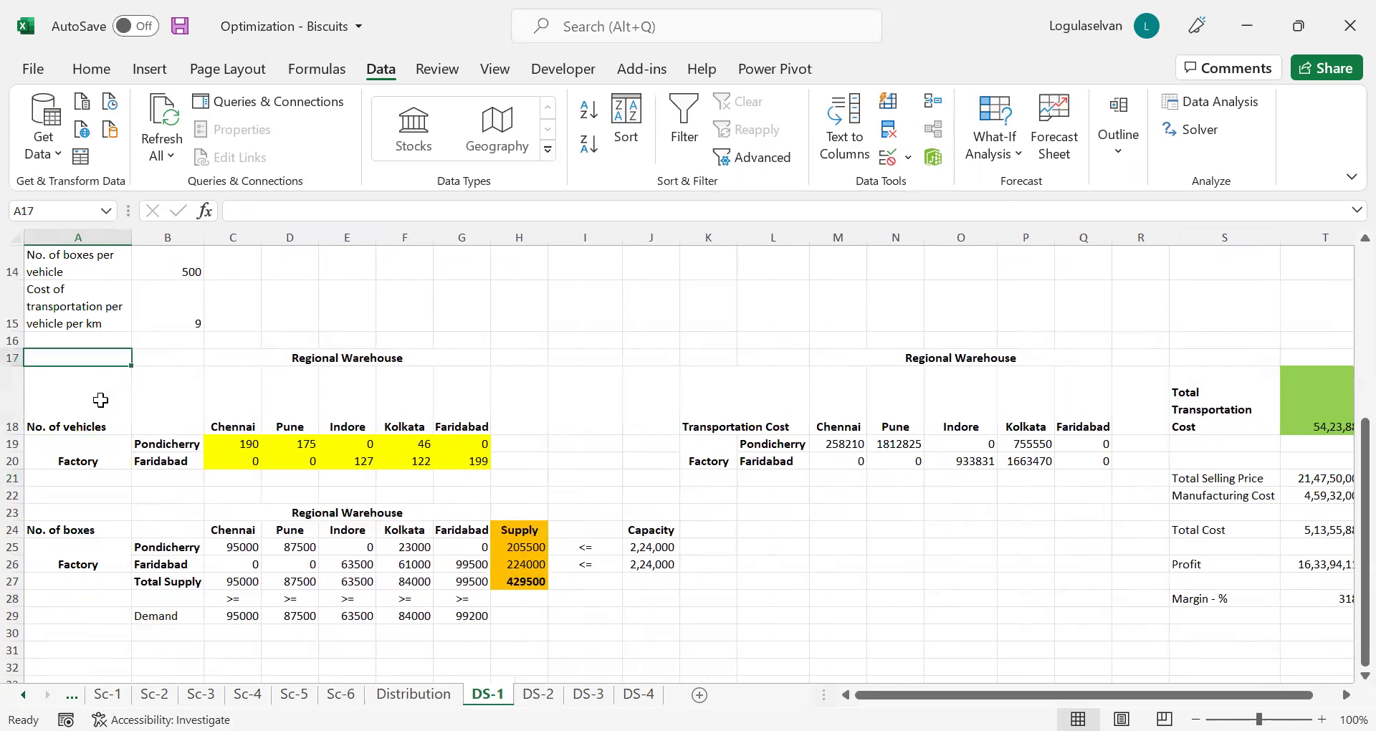
pyautogui.press('Down')
pyautogui.press('Down')
pyautogui.press('Down')
pyautogui.press('Down')
pyautogui.press('Down')
pyautogui.press('Down')
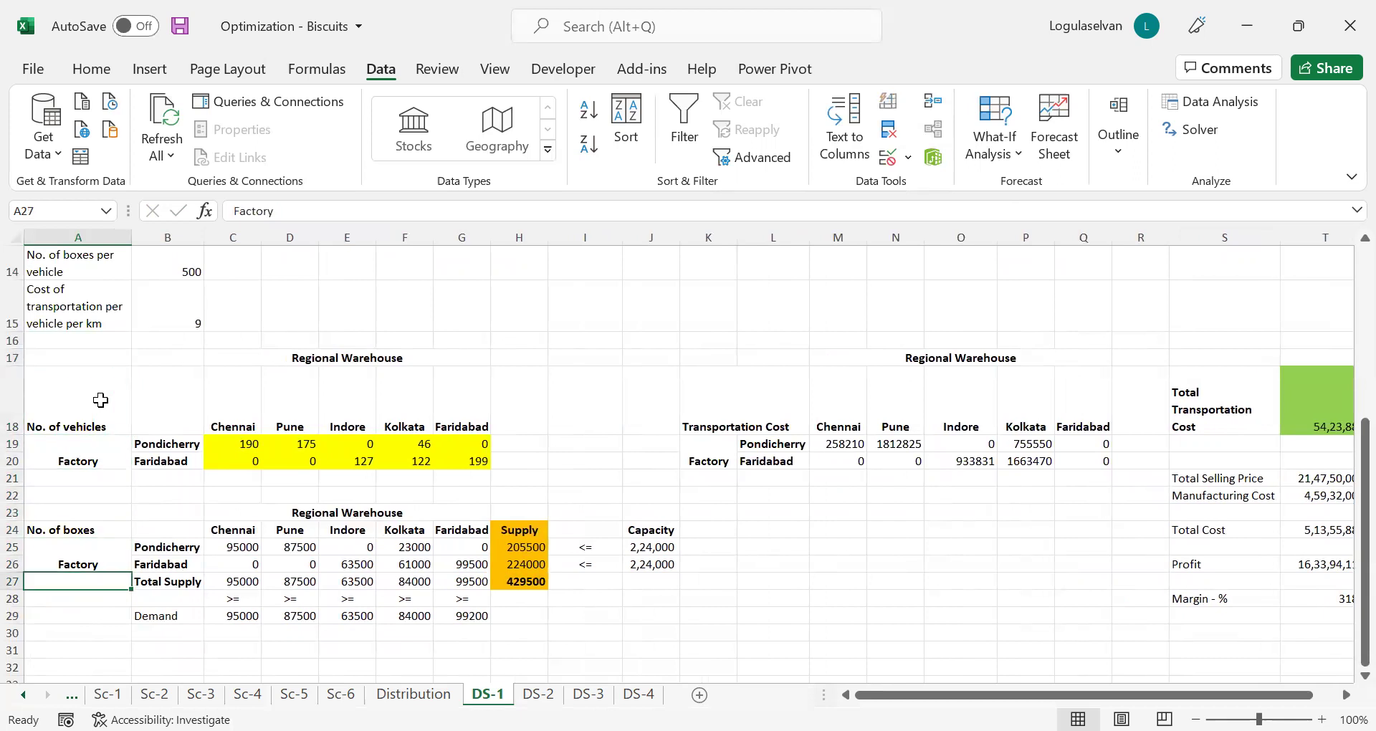
pyautogui.press('Right')
pyautogui.press('Right')
pyautogui.press('Right')
pyautogui.press('Right')
pyautogui.press('Right')
pyautogui.press('Right')
pyautogui.press('Right')
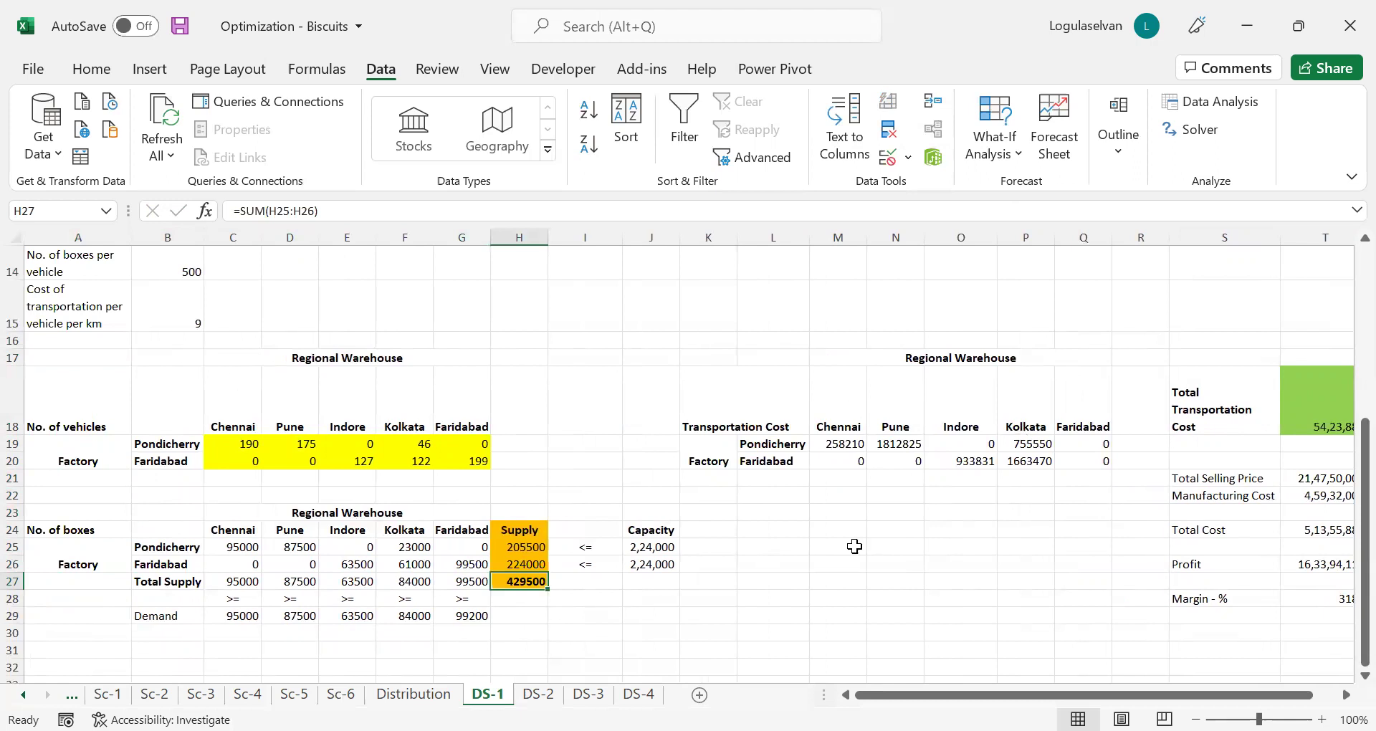
pyautogui.click(1329, 428)
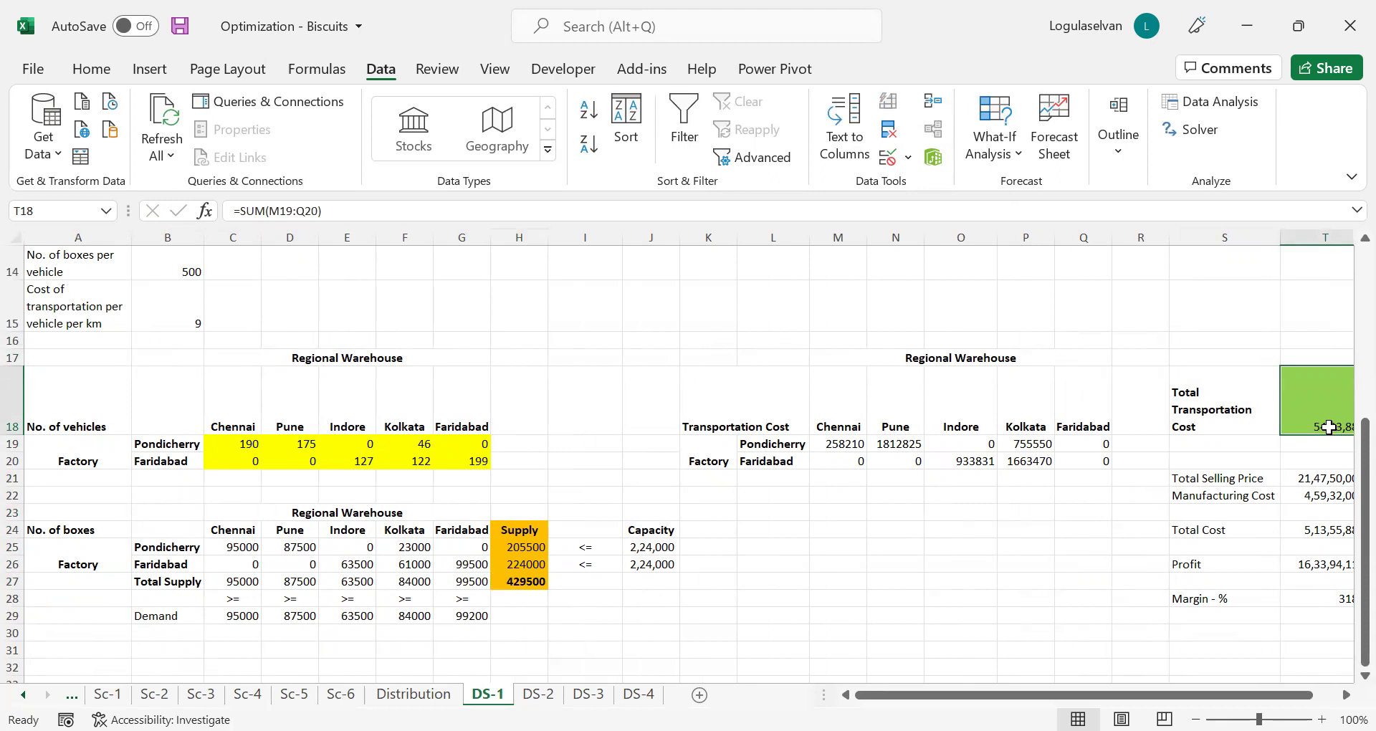
pyautogui.click(153, 270)
pyautogui.press('Up')
pyautogui.press('Up')
pyautogui.scroll(1, 153, 266)
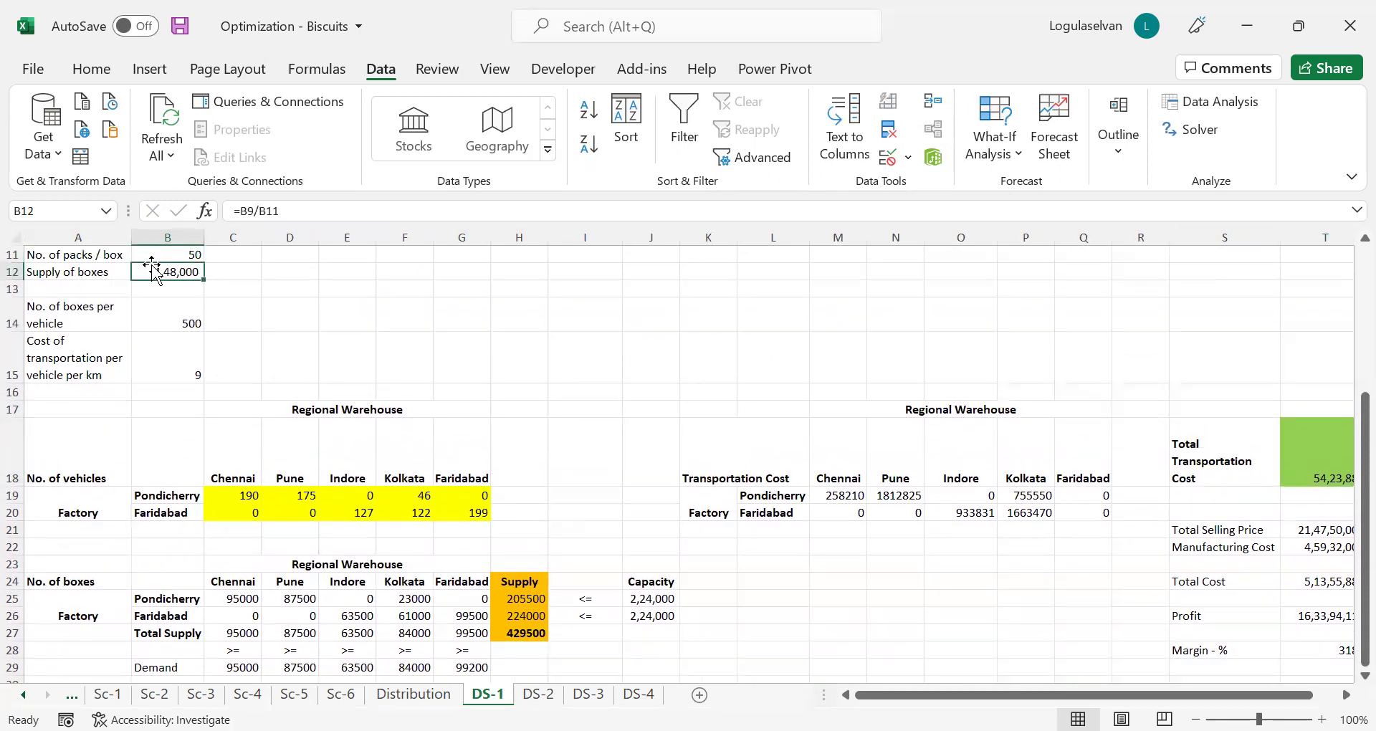
pyautogui.press('Up')
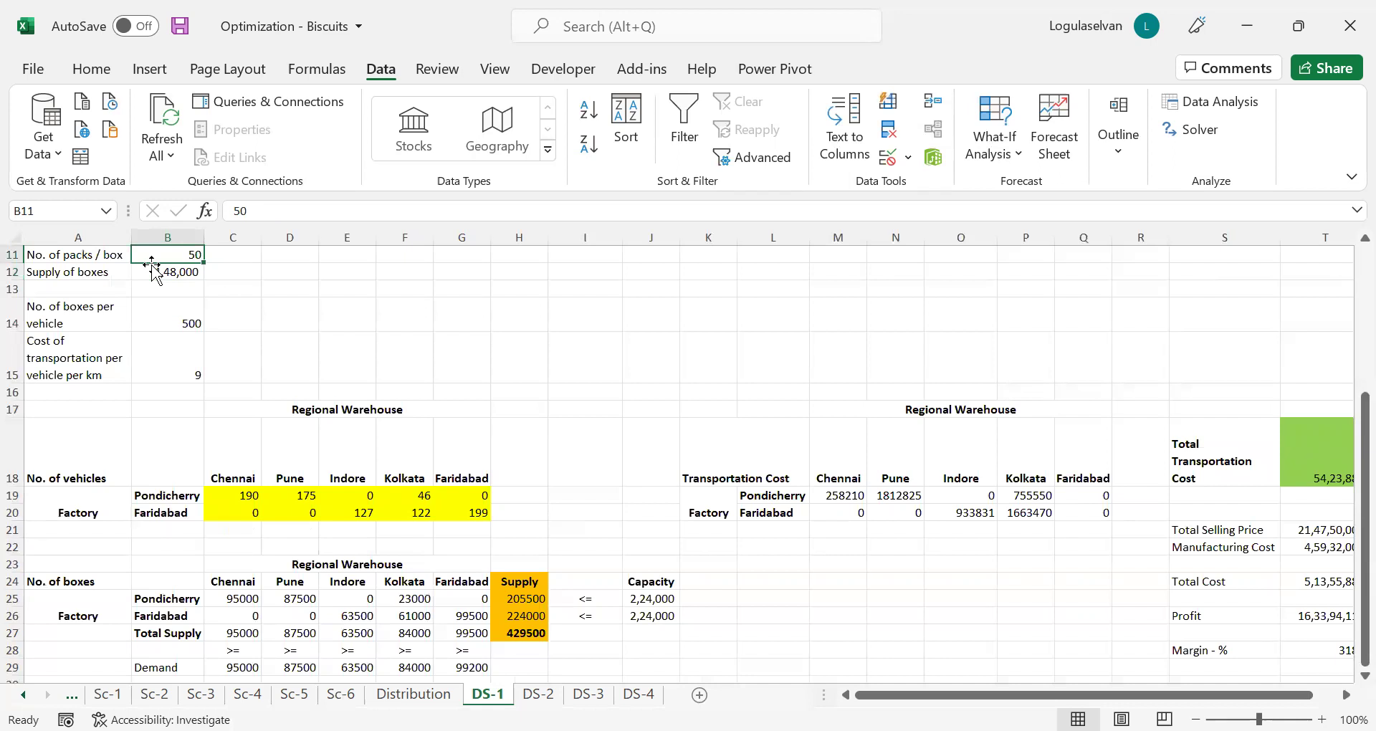
pyautogui.click(1317, 476)
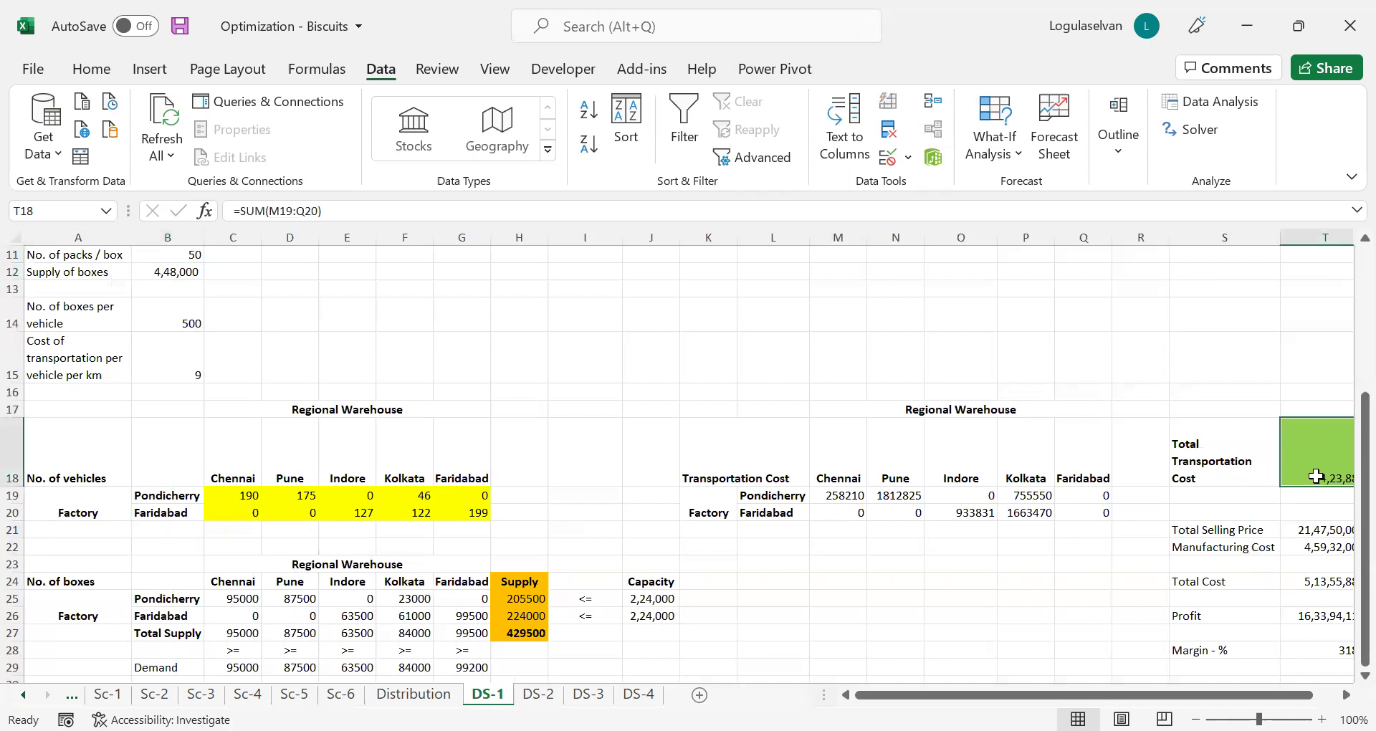
pyautogui.press('Down')
pyautogui.press('Down')
pyautogui.press('Down')
pyautogui.press('F2')
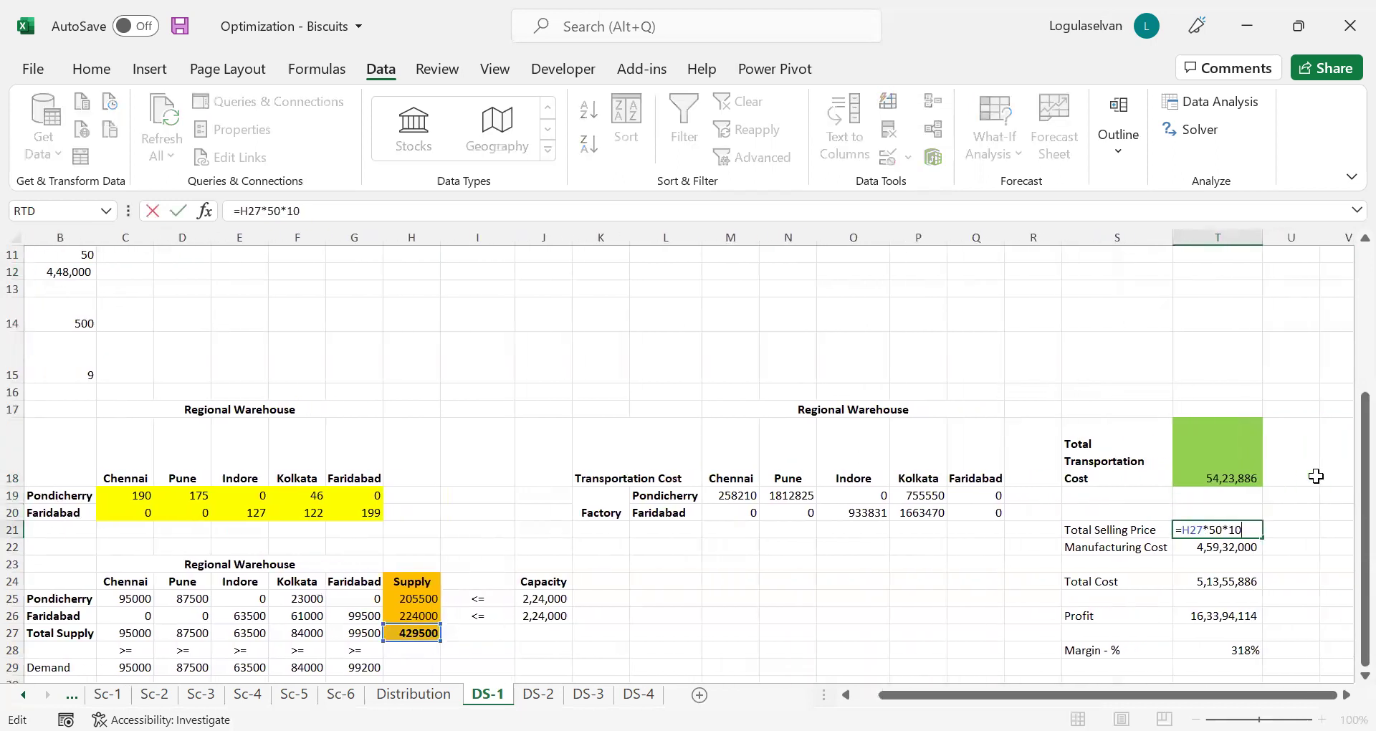
pyautogui.press('Escape')
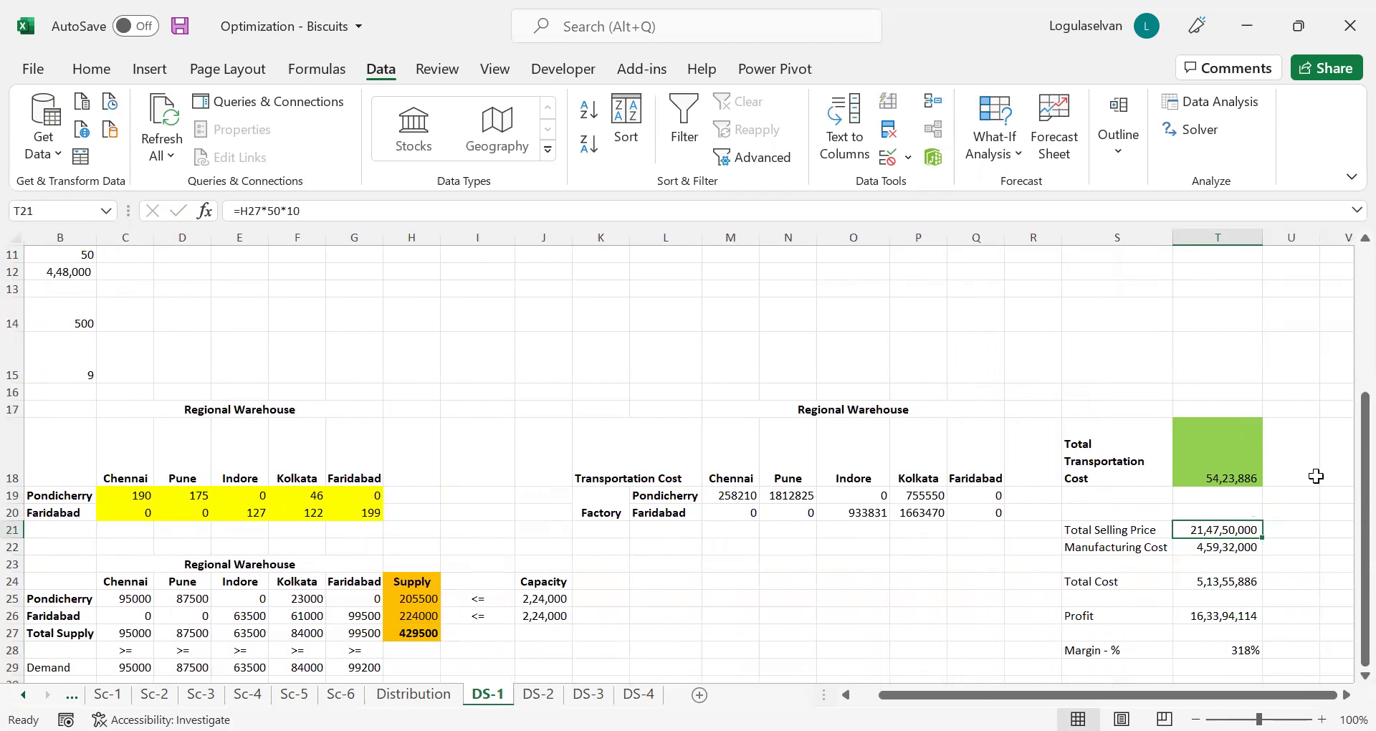
pyautogui.press('Down')
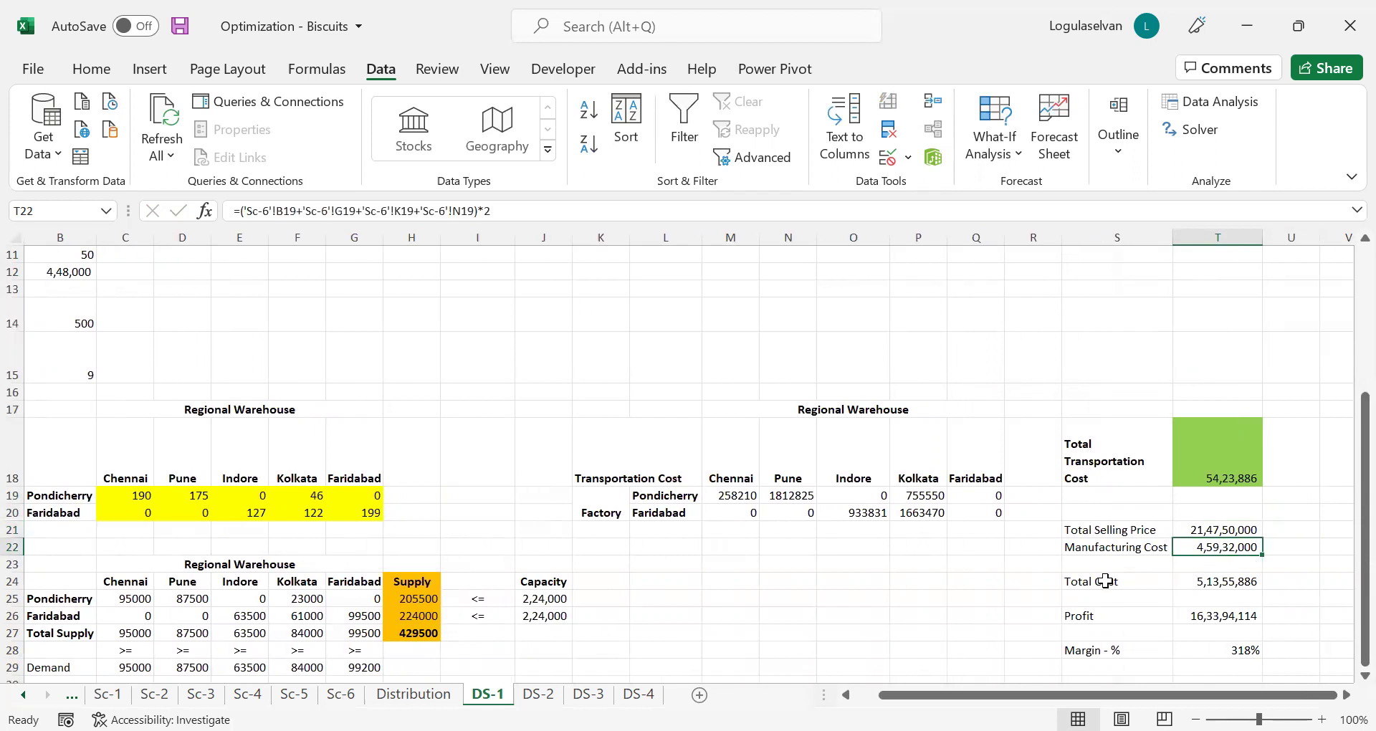
pyautogui.click(337, 694)
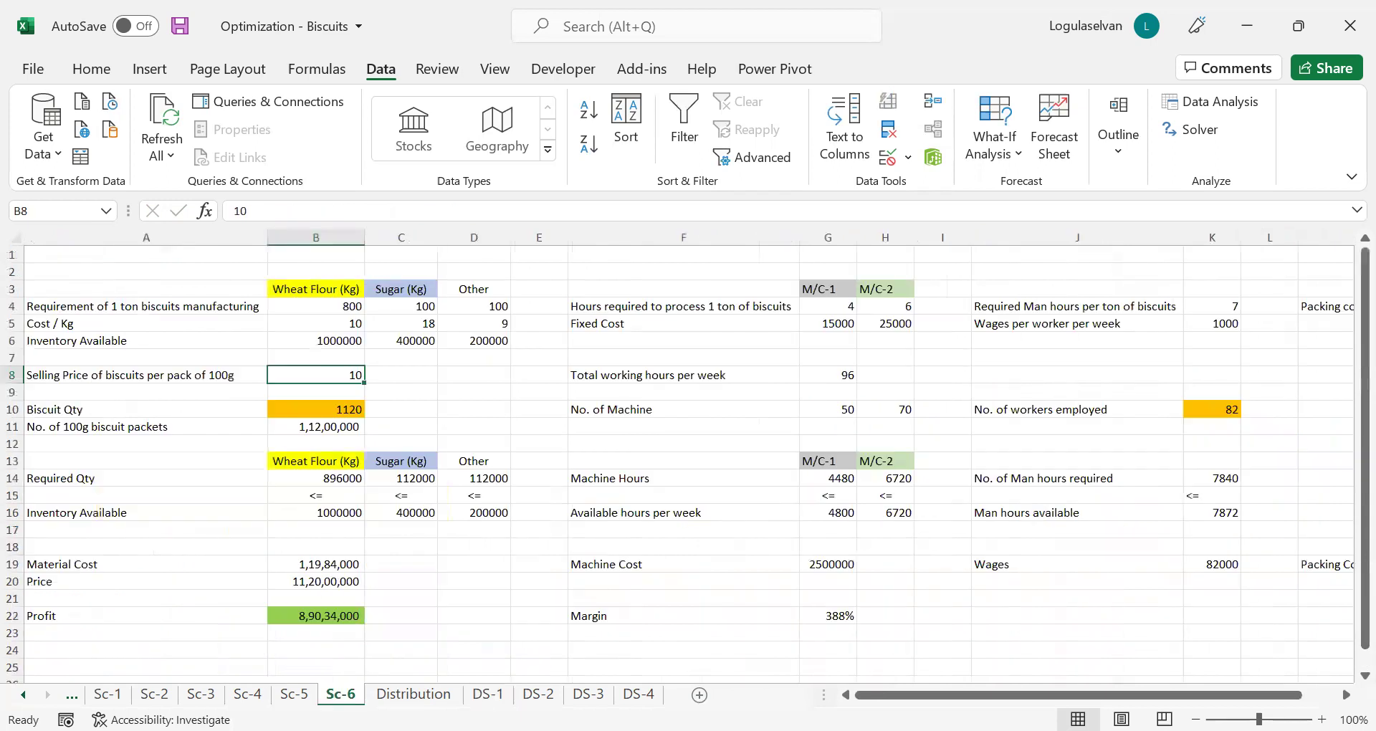
pyautogui.click(324, 563)
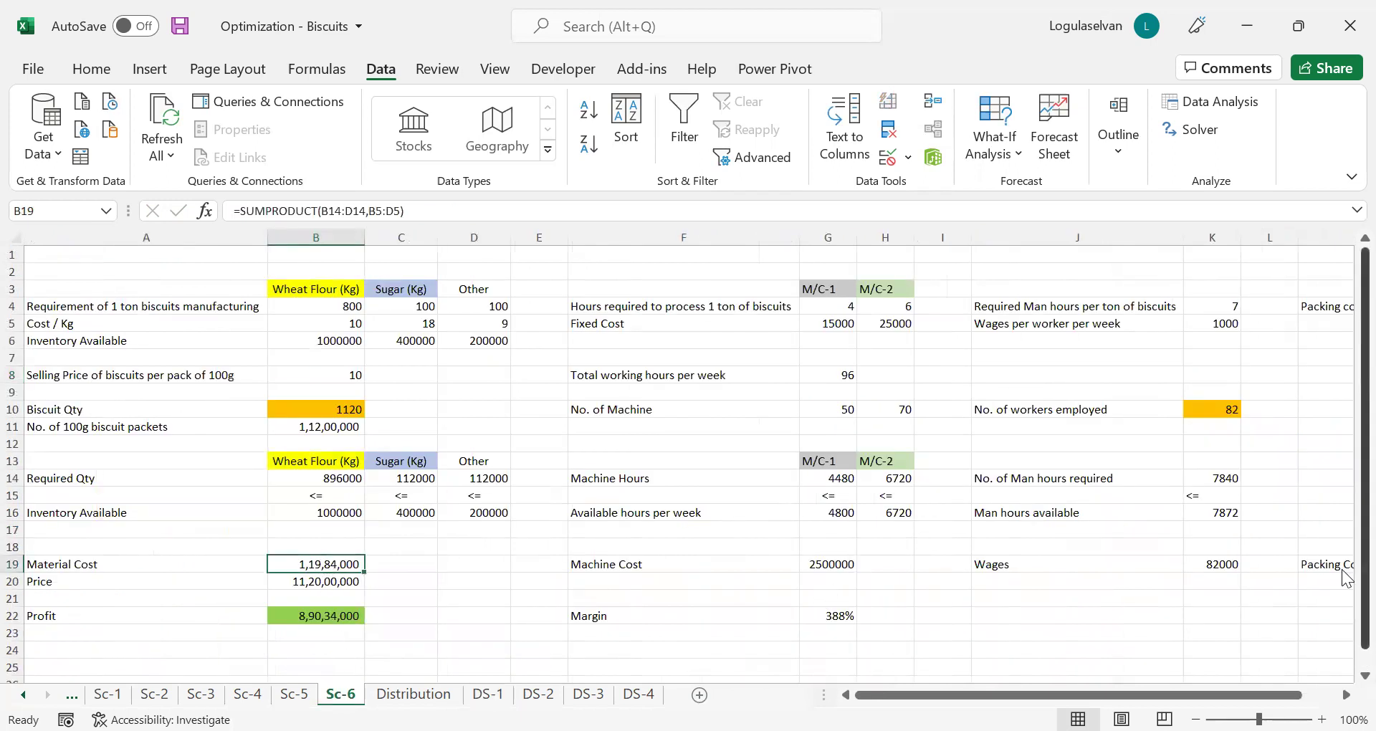
pyautogui.click(487, 694)
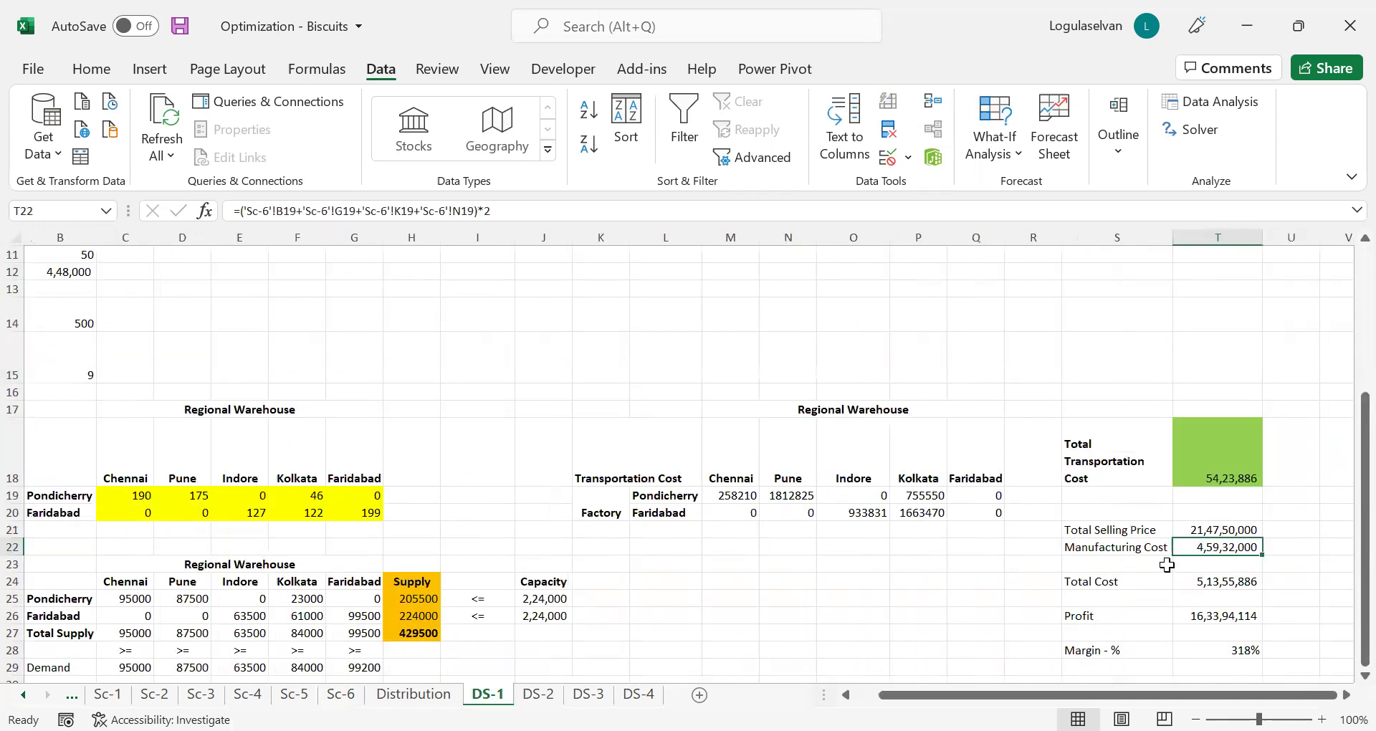
pyautogui.click(1221, 587)
pyautogui.click(1215, 544)
pyautogui.click(1198, 464)
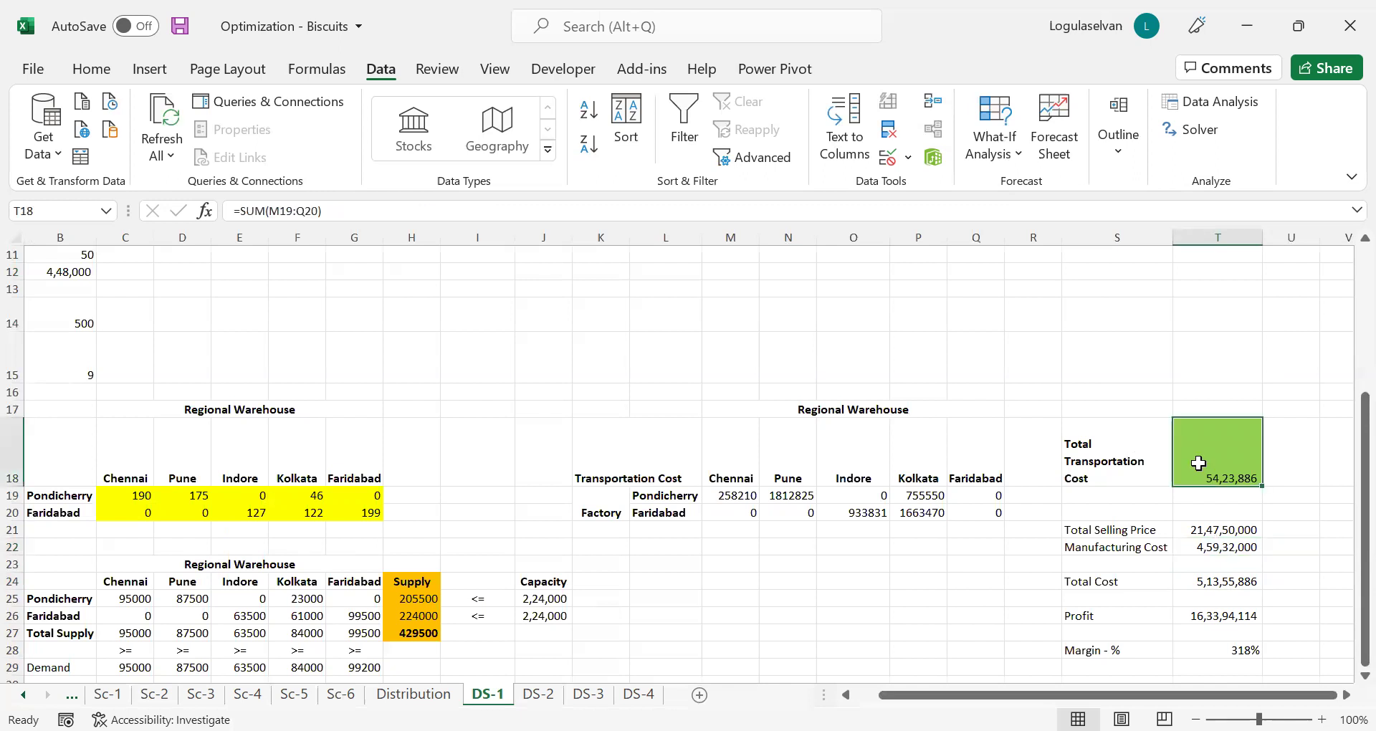
pyautogui.click(1217, 584)
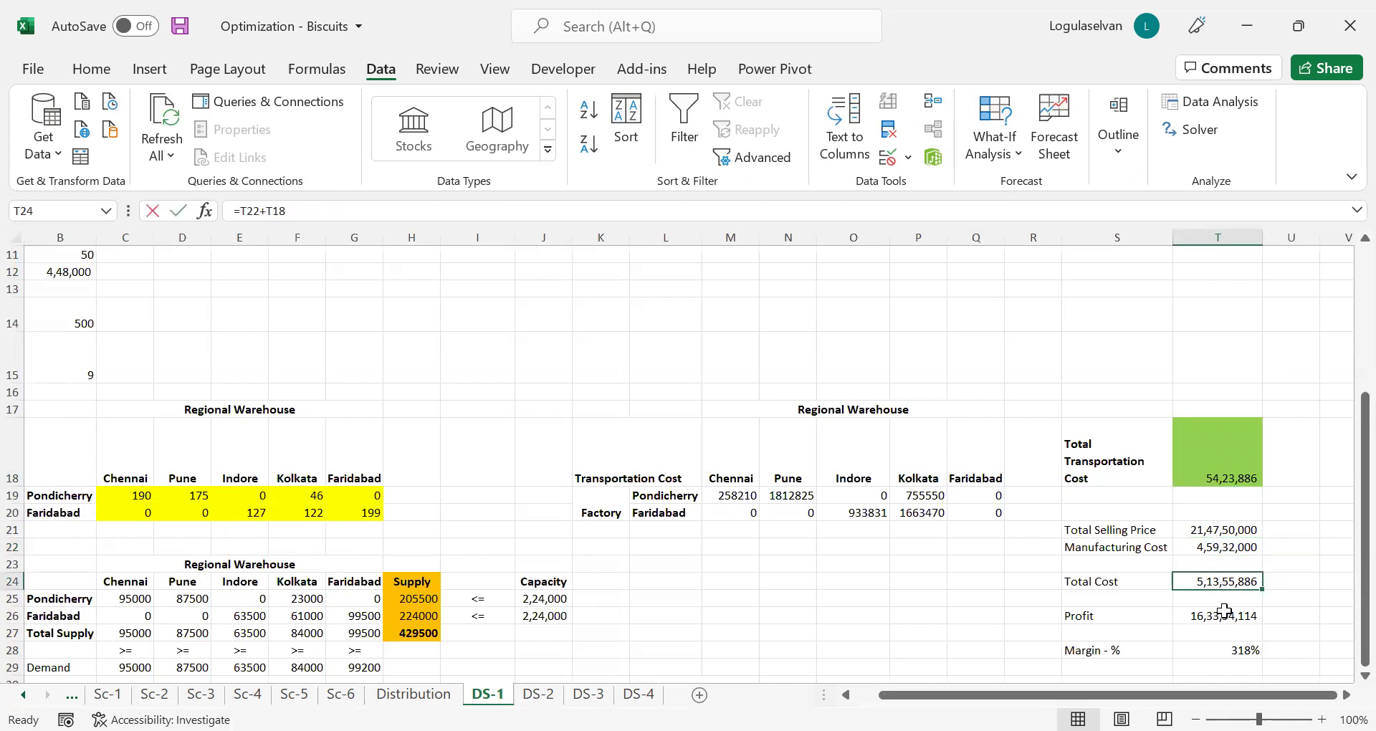
pyautogui.press('F2')
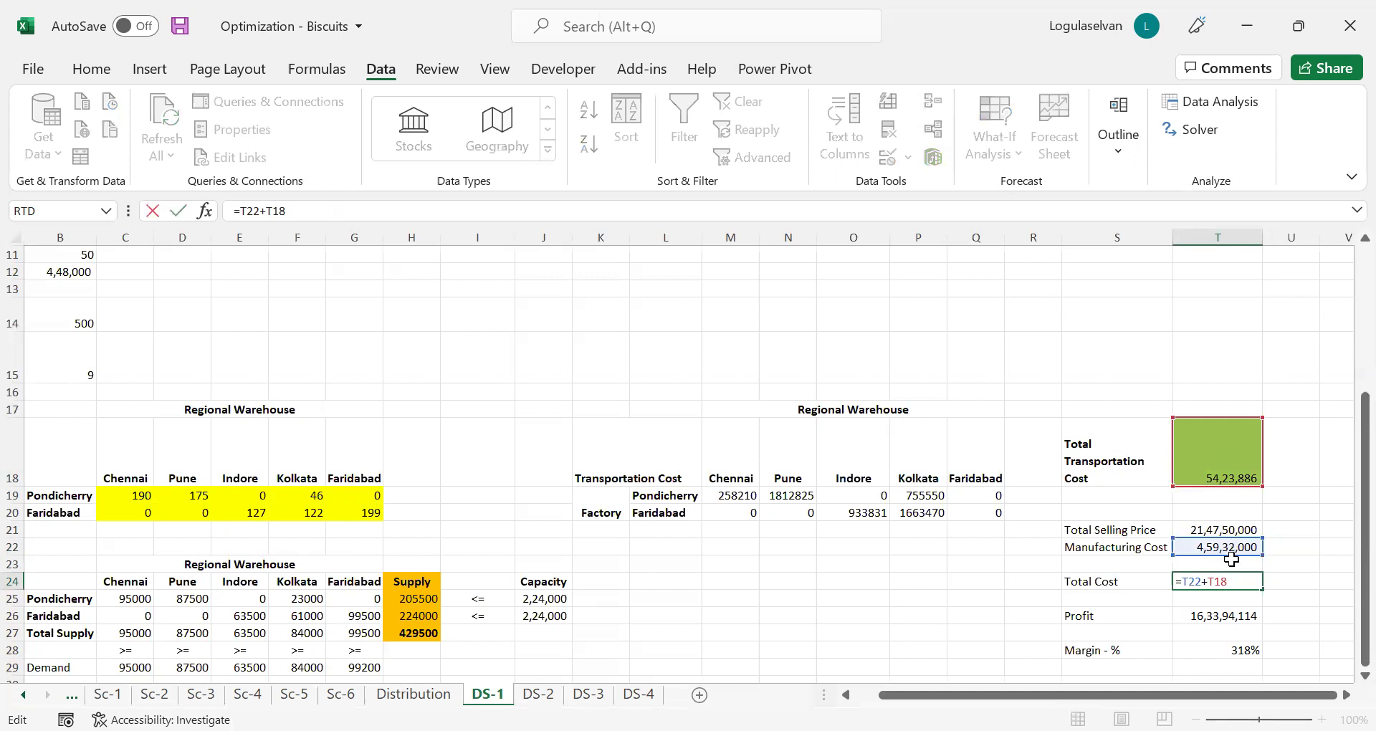
pyautogui.press('Return')
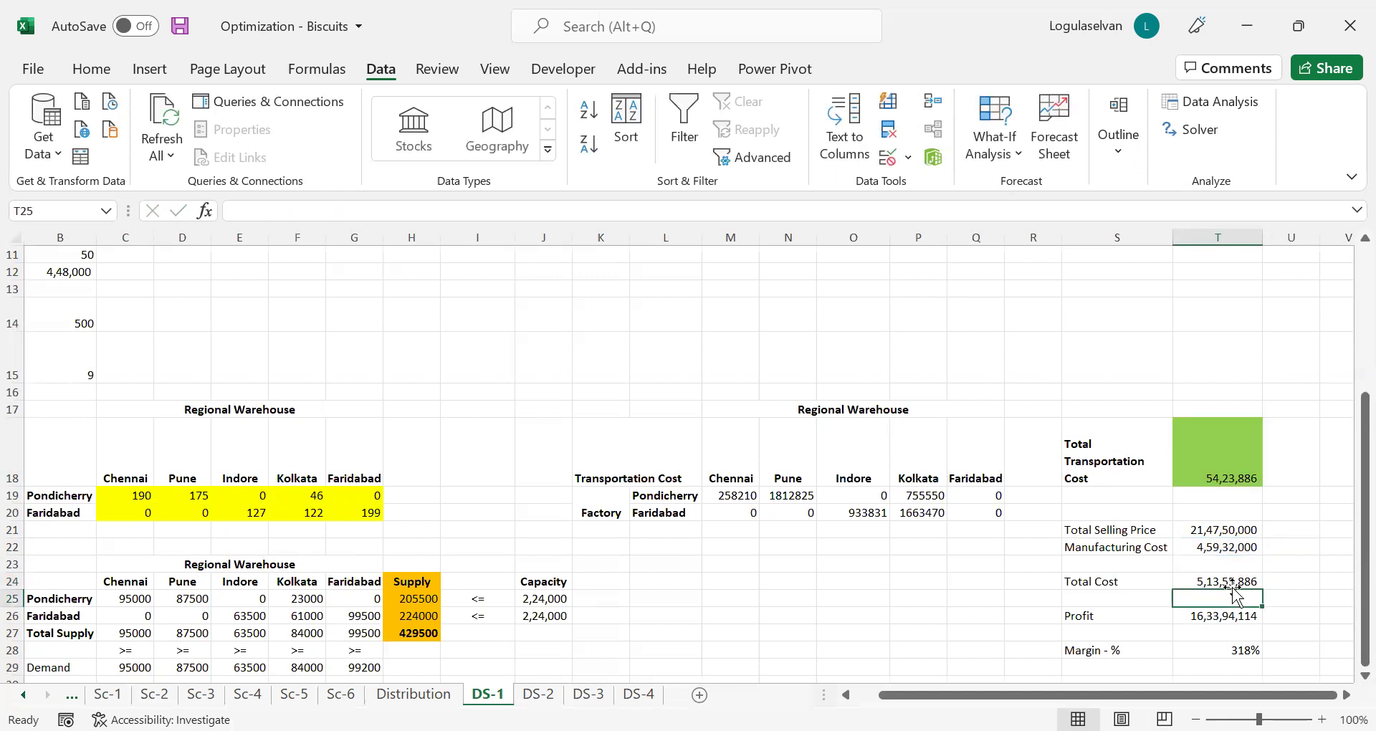
pyautogui.press('Down')
pyautogui.press('F2')
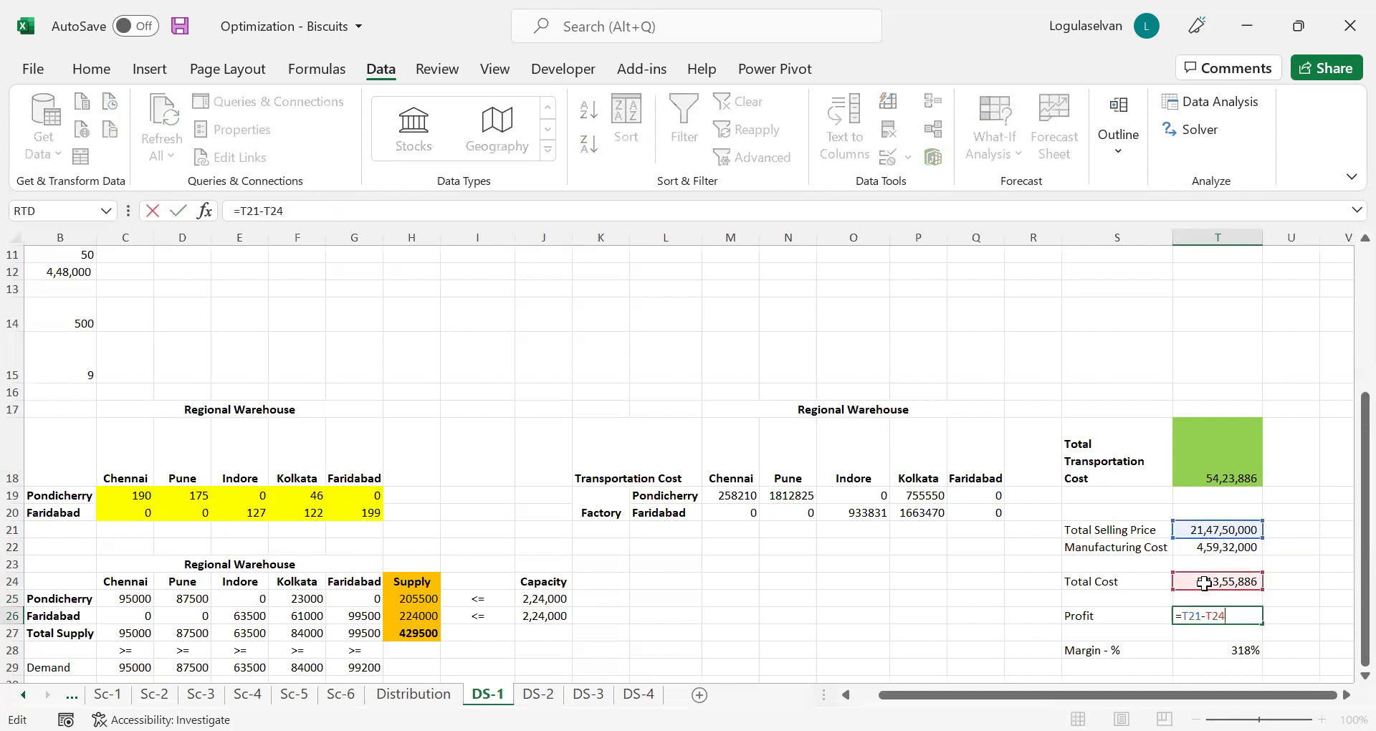
pyautogui.press('Return')
pyautogui.press('Down')
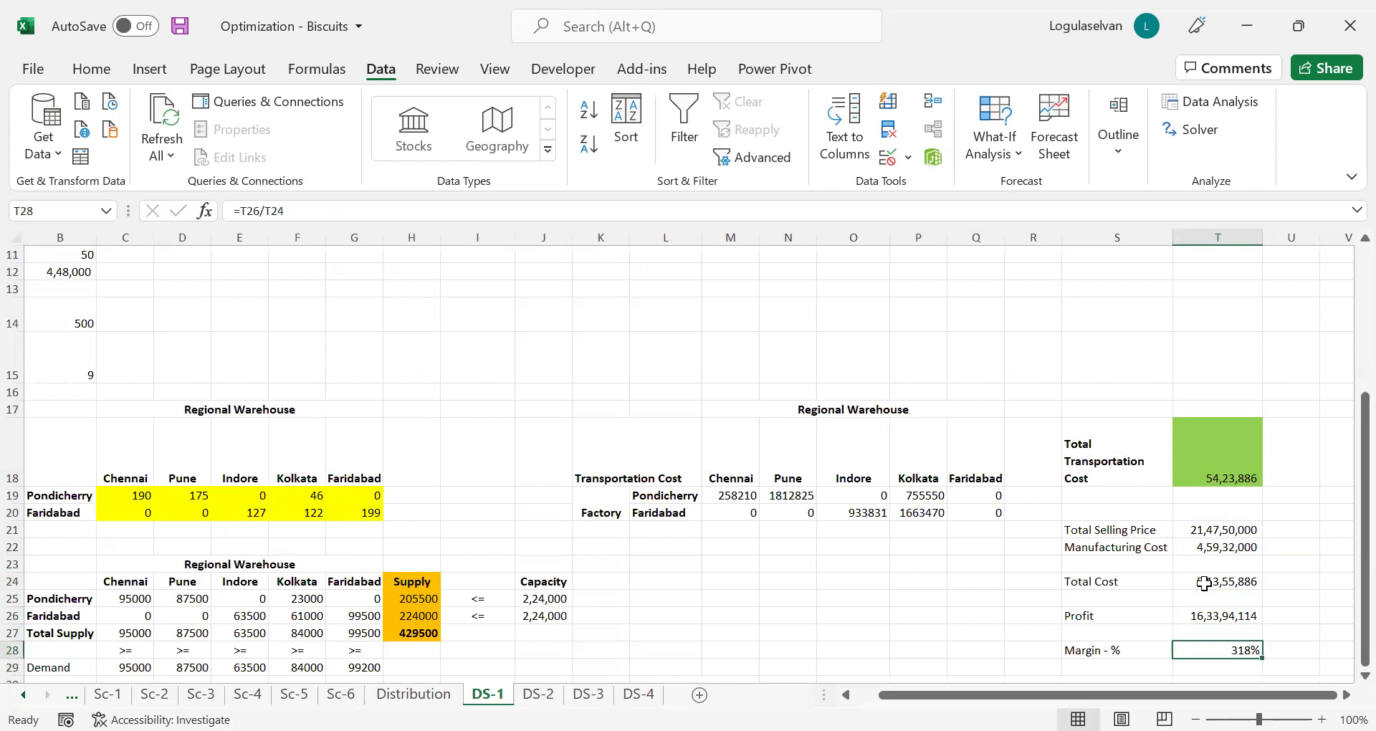
pyautogui.press('F2')
pyautogui.press('Return')
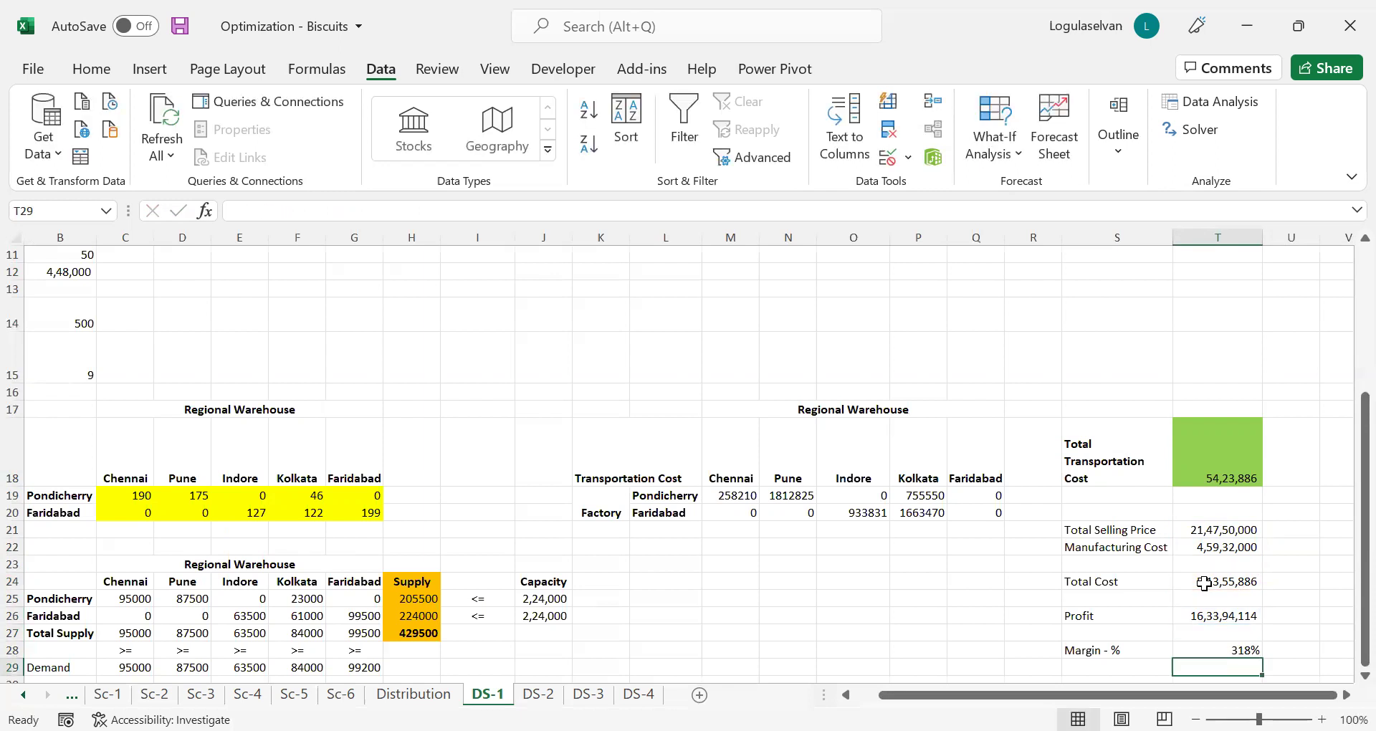
pyautogui.press('Up')
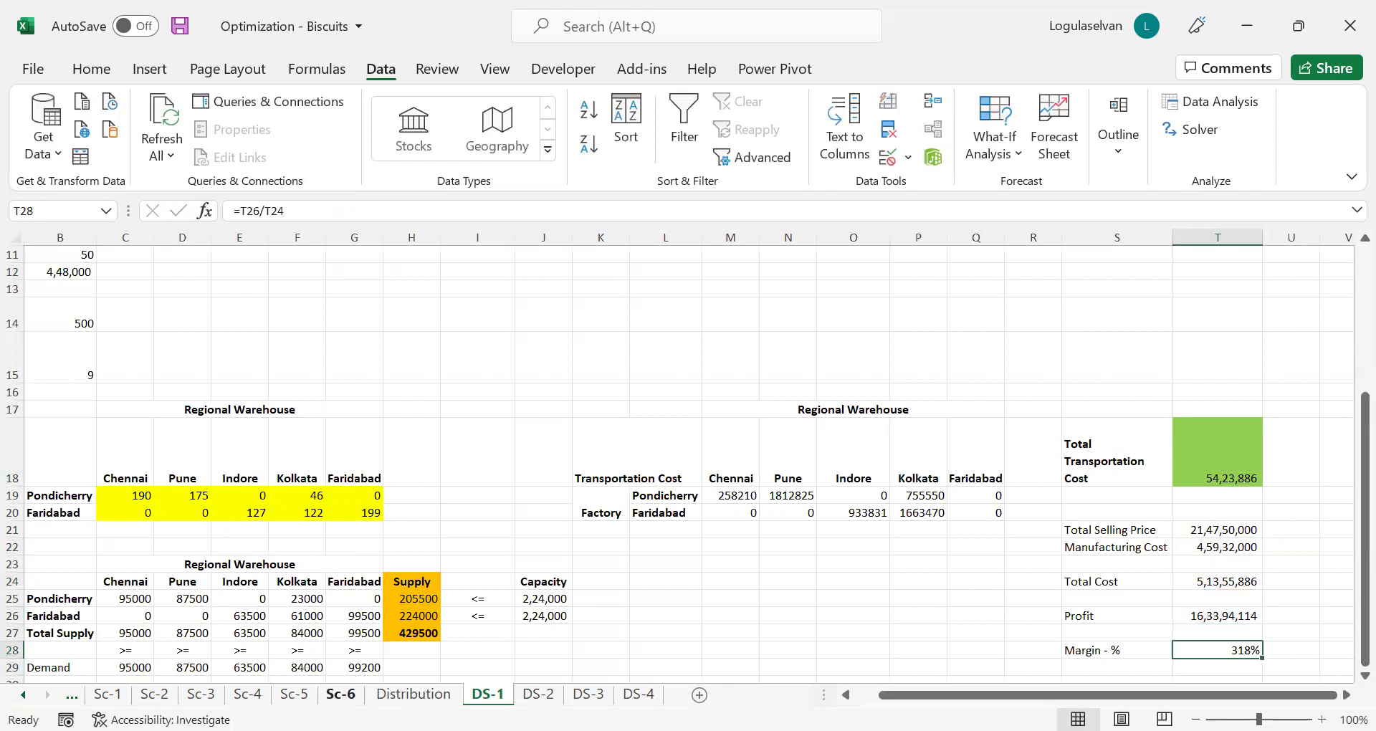
pyautogui.click(342, 695)
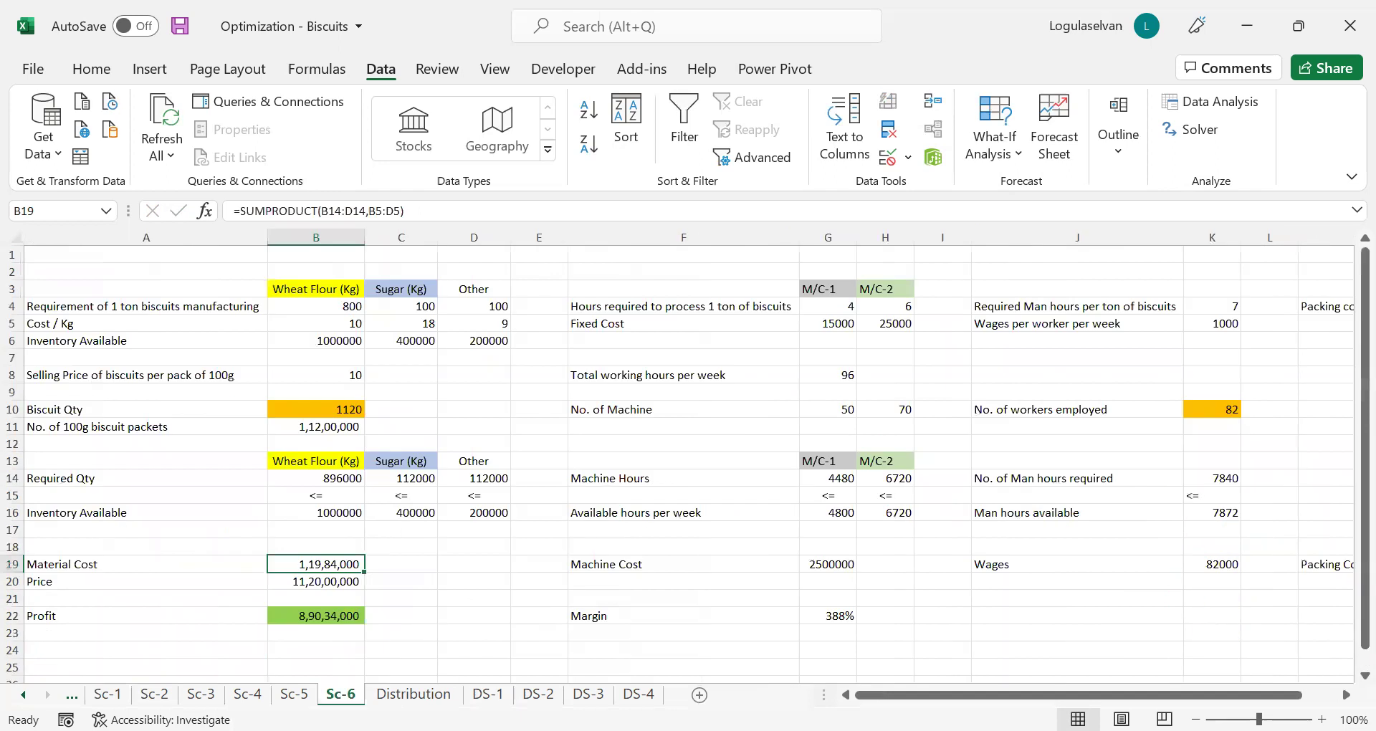
pyautogui.click(837, 615)
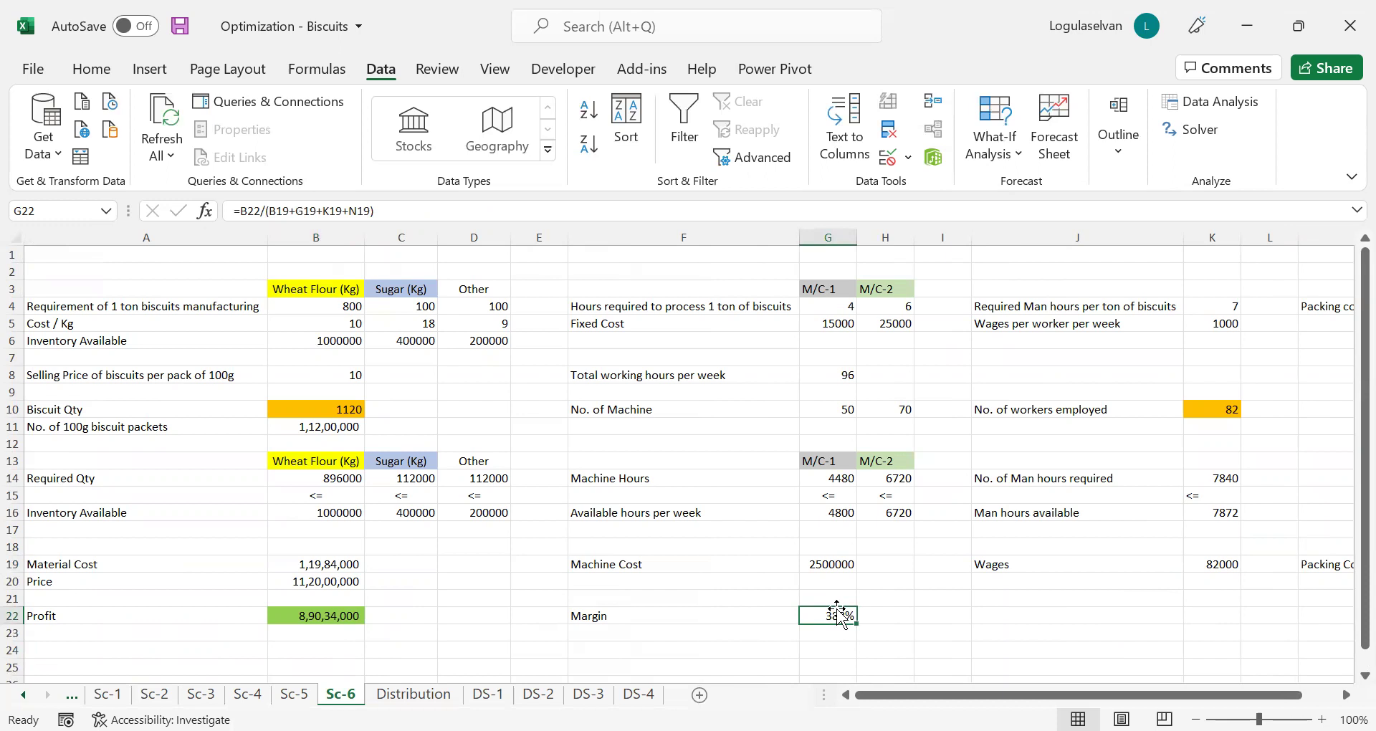
pyautogui.click(488, 694)
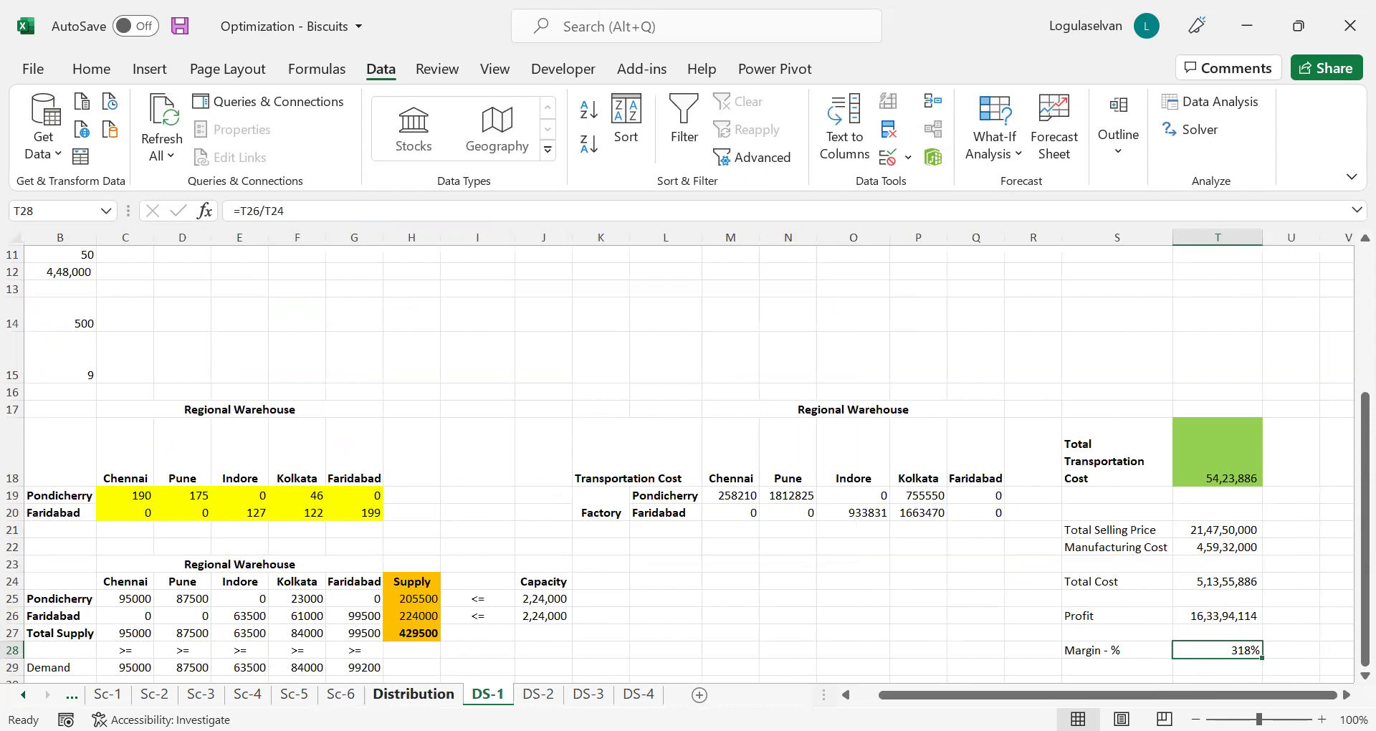
pyautogui.click(413, 694)
pyautogui.click(459, 393)
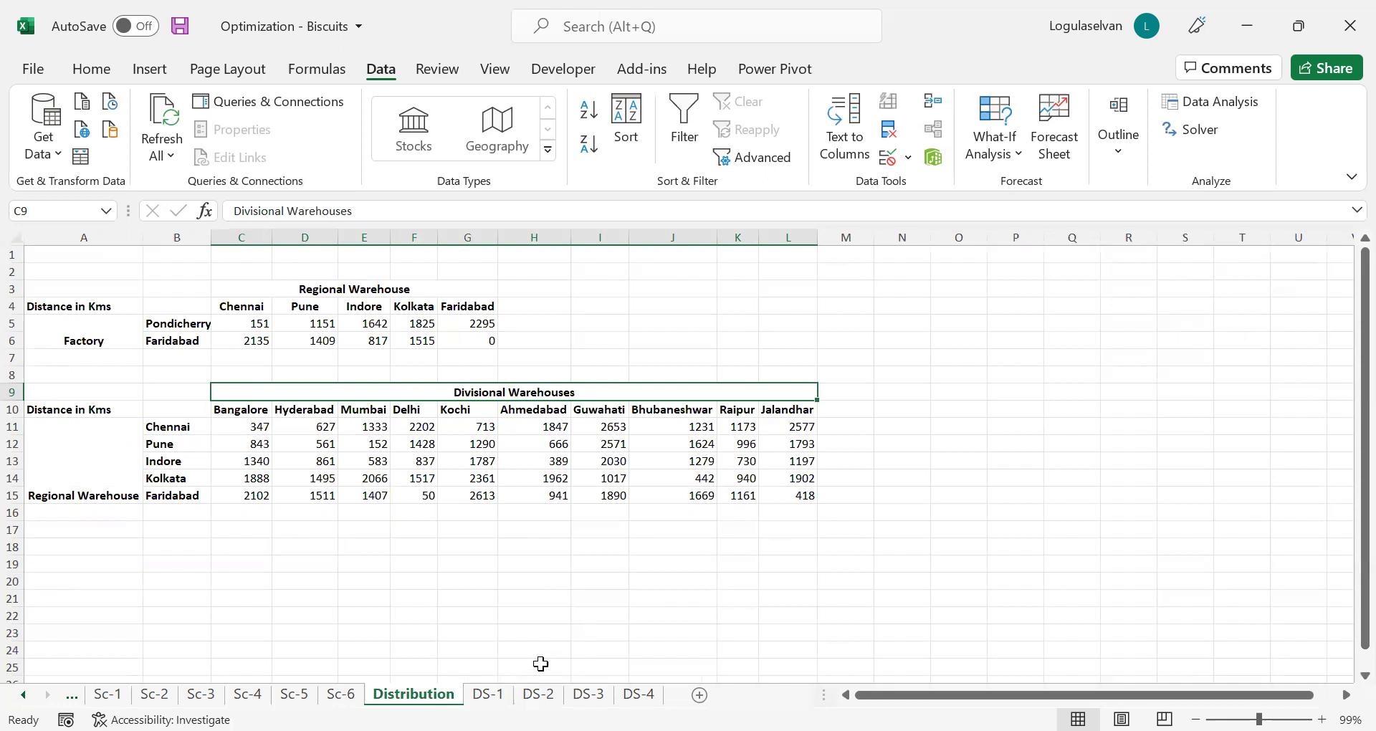
pyautogui.click(488, 694)
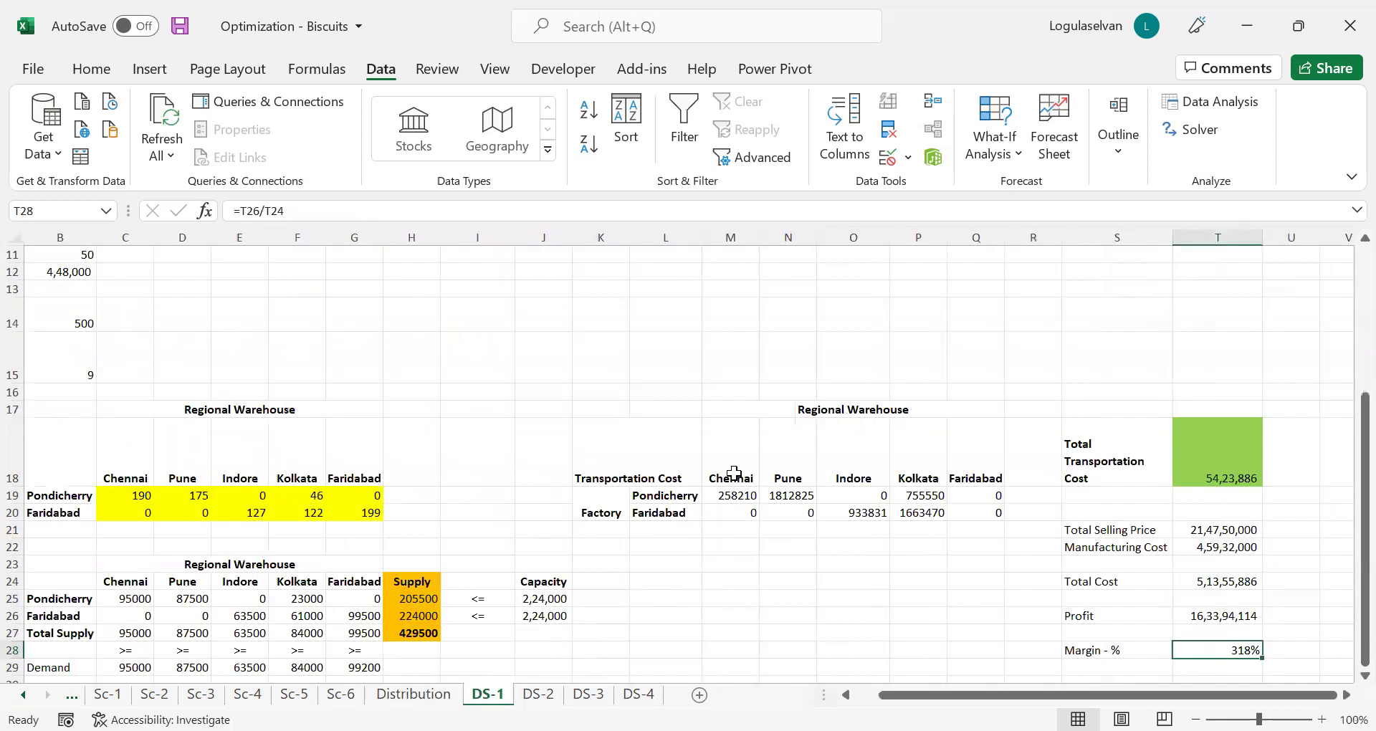